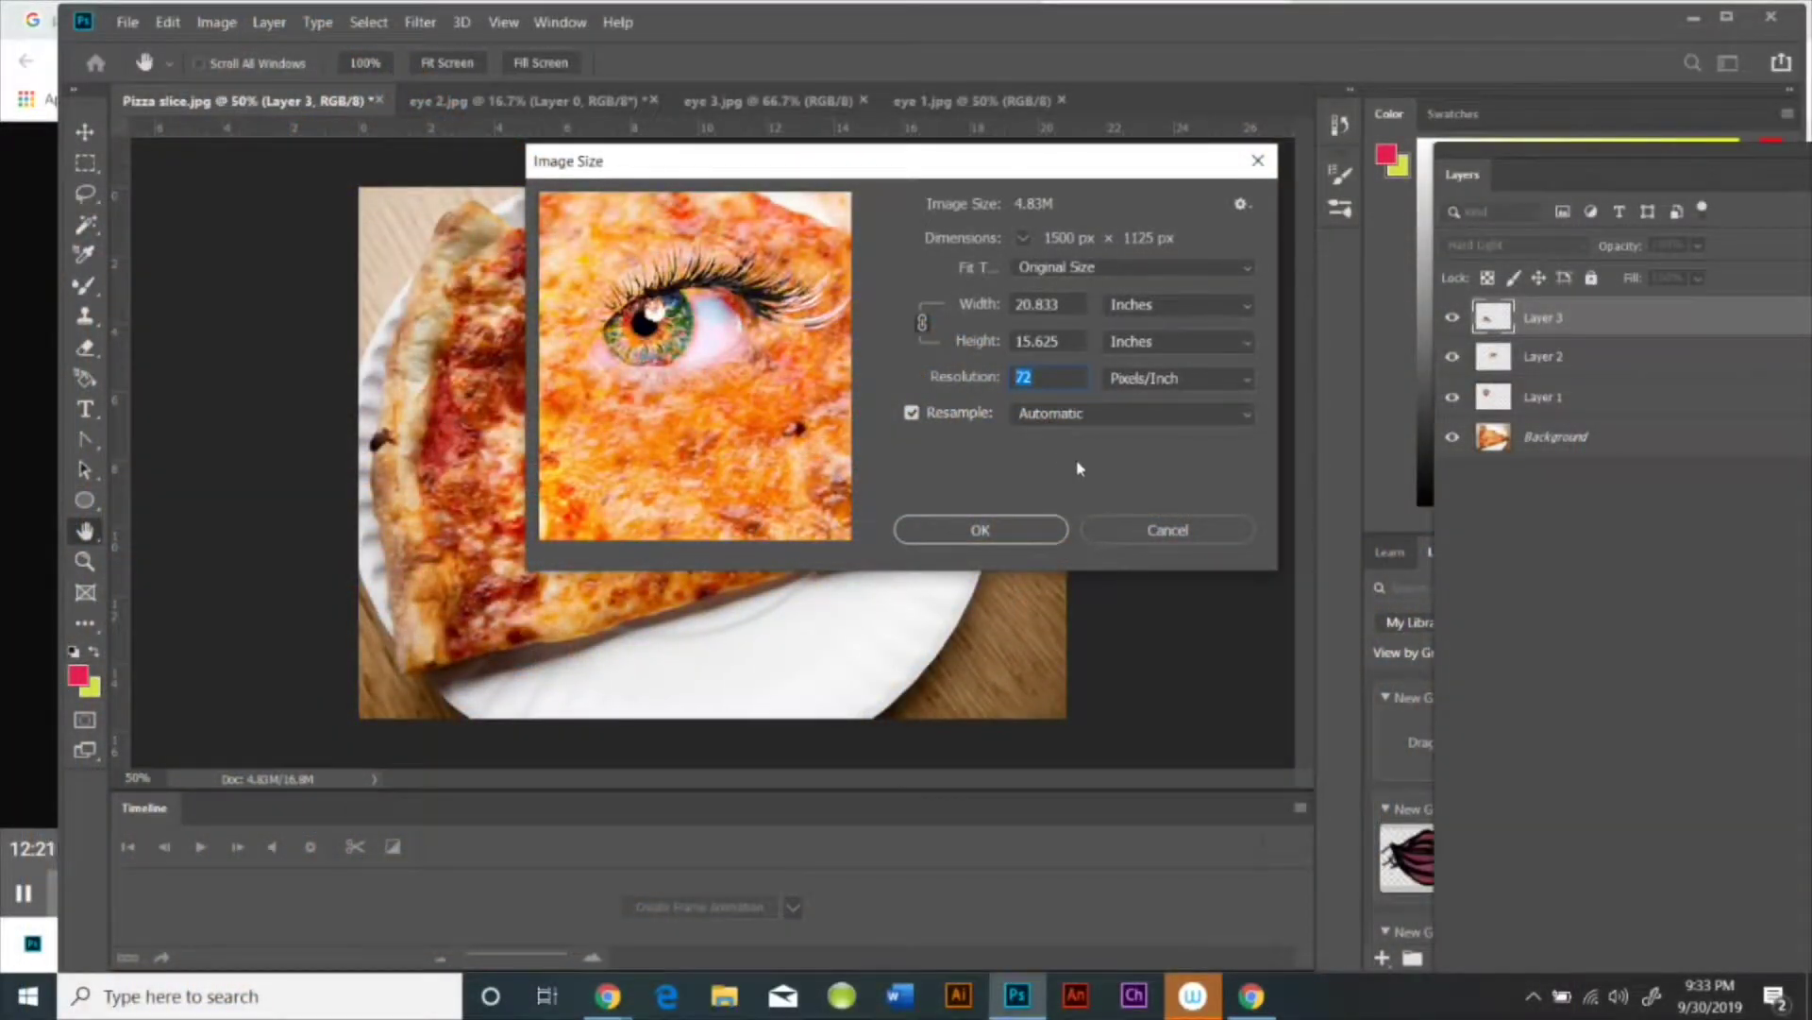
Step: Resample the pizza image to 300 pixels/inch with an 11-inch height
text(300)
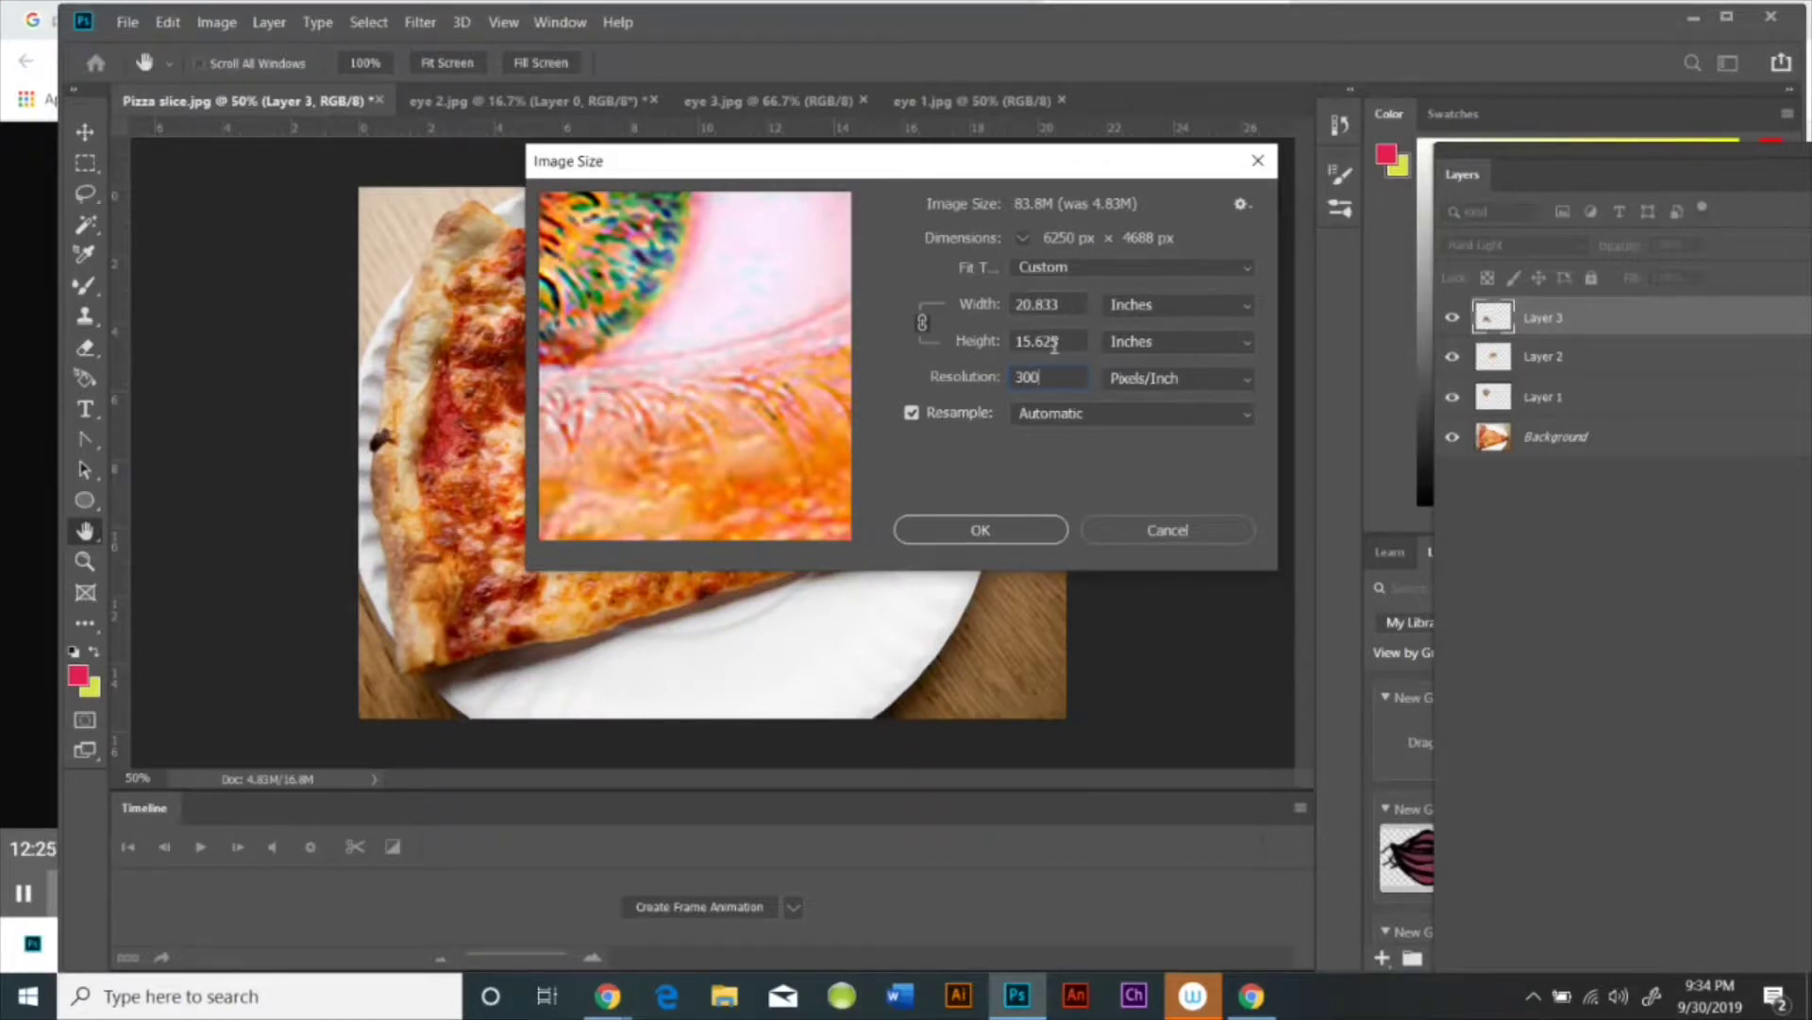
drag(1053, 342, 970, 367)
text(11)
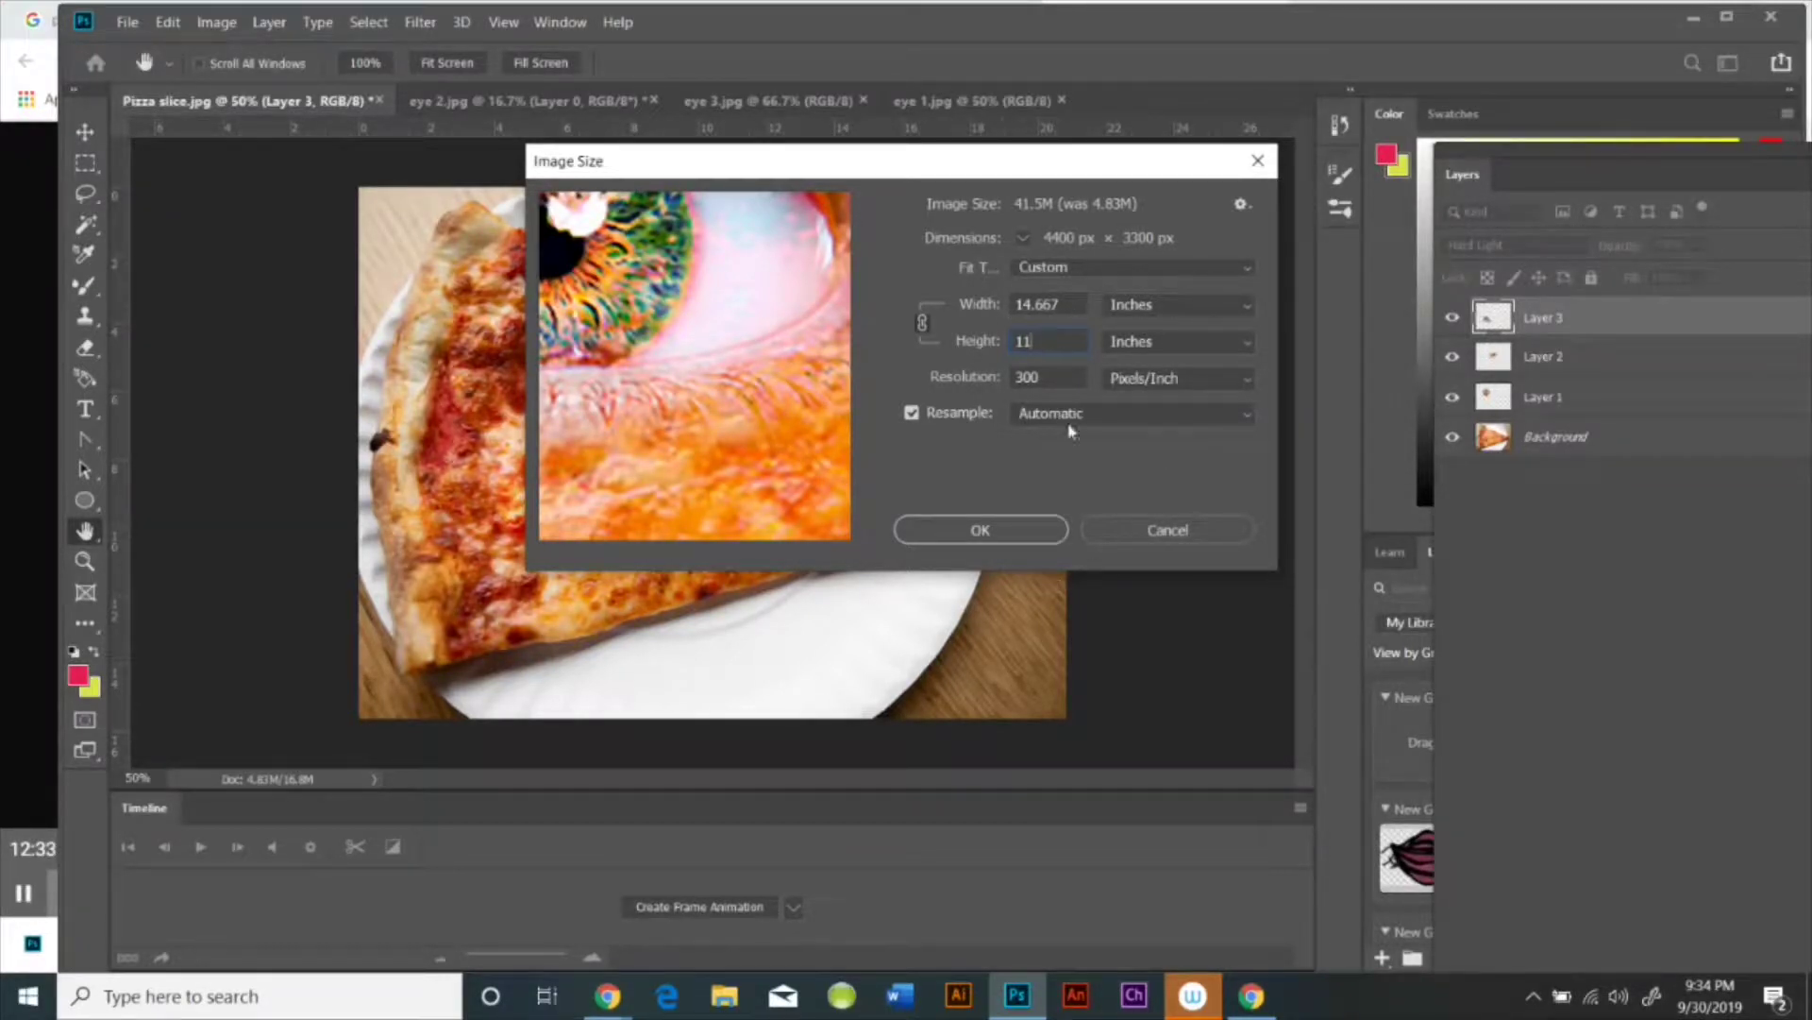
Step: Apply the new image size and open the brown-eye search result in its own Chrome tab
click(1015, 537)
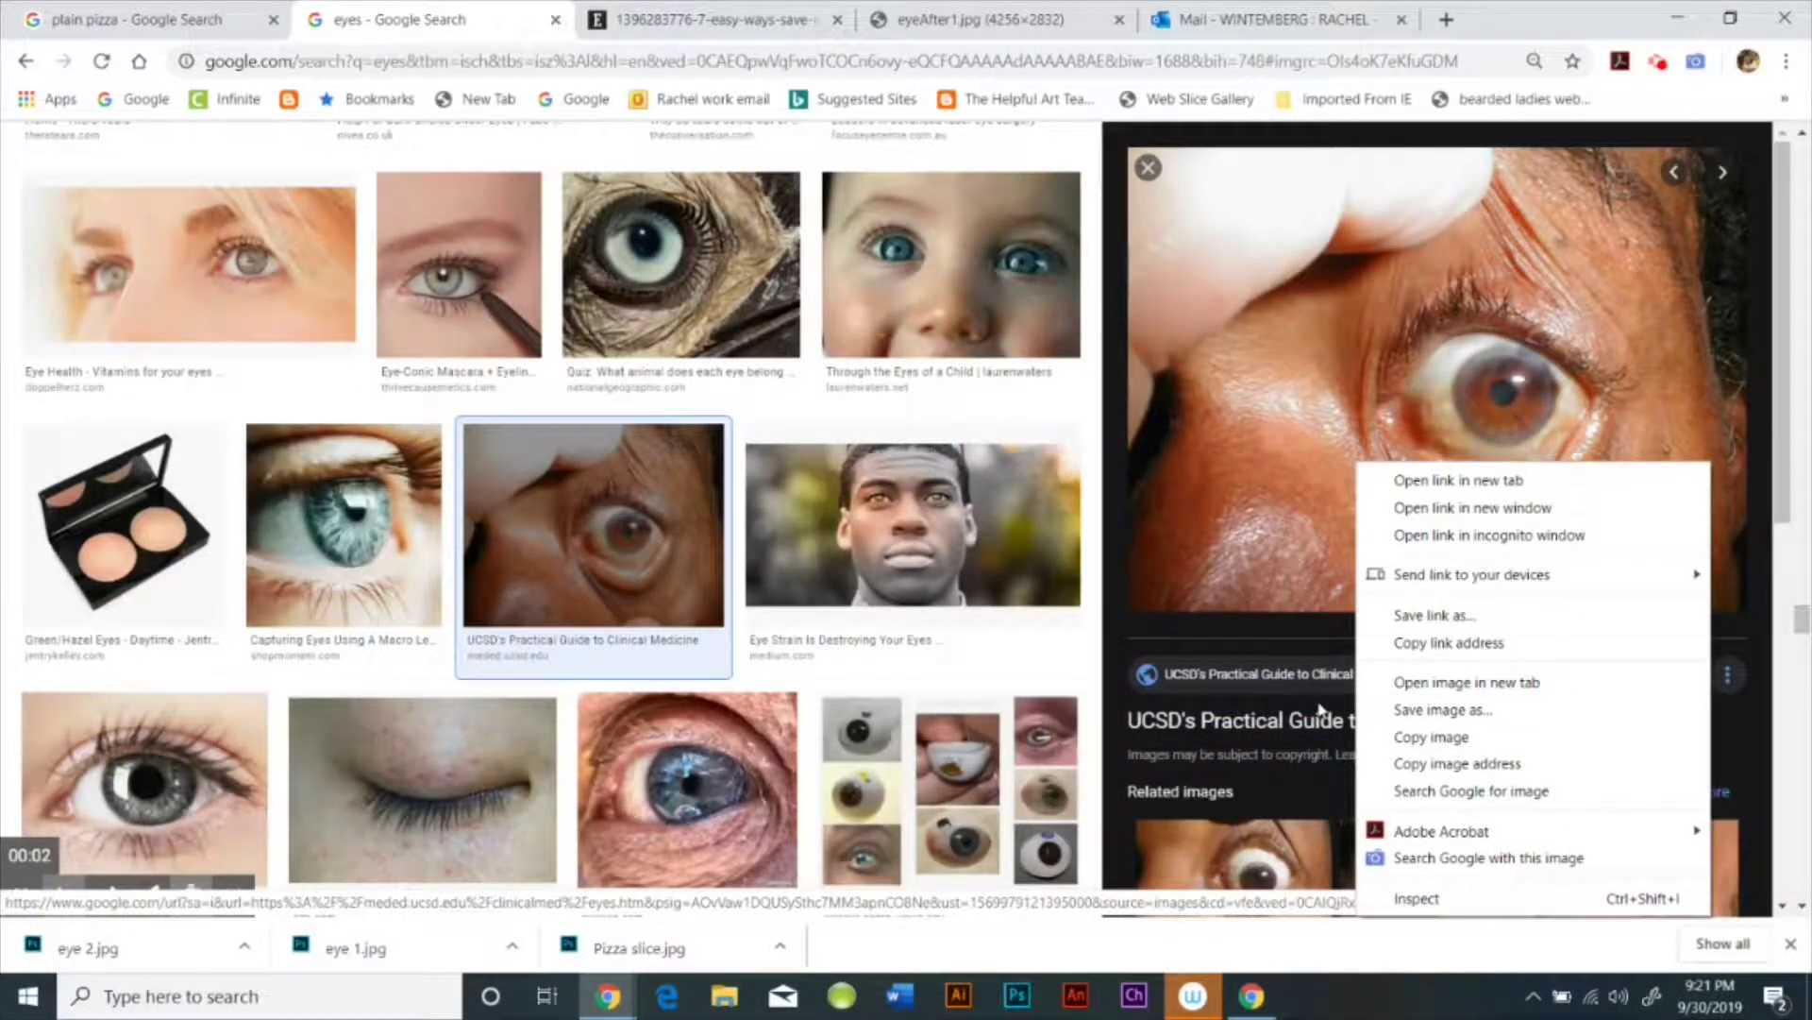
click(1457, 682)
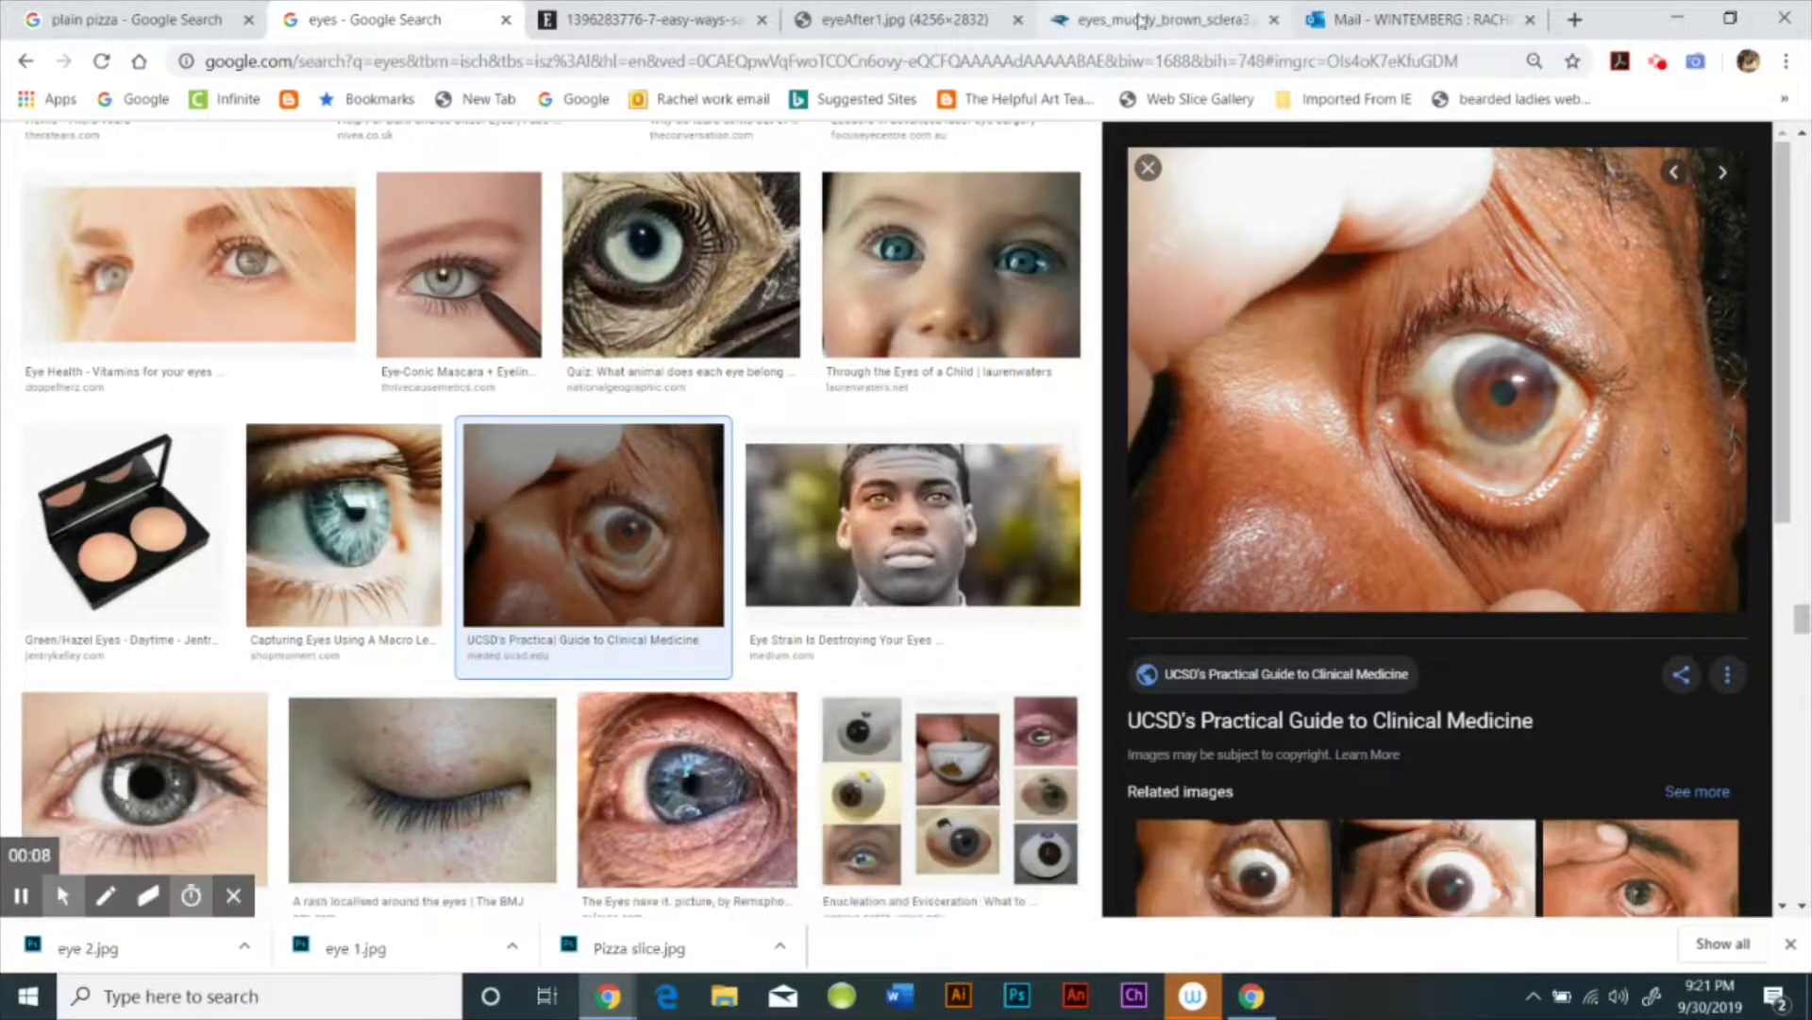
click(1148, 25)
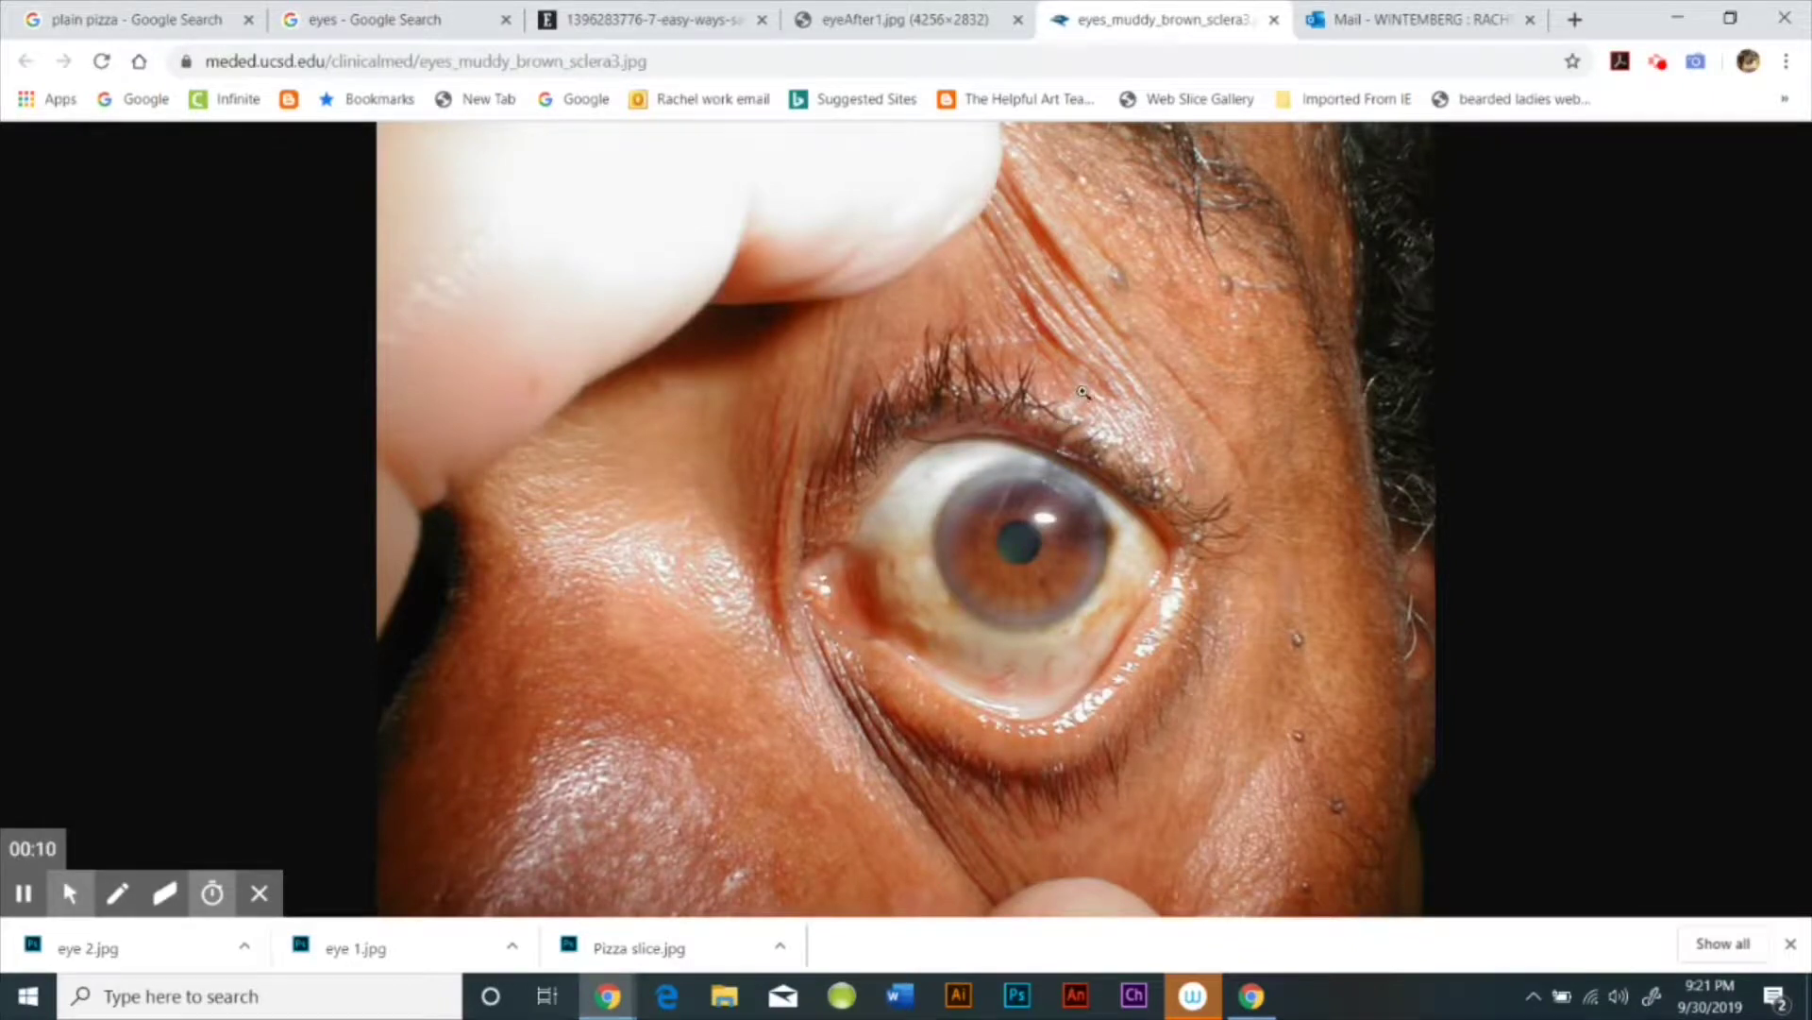
Step: Enlarge the brown-eye close-up to full size and copy the image
click(1084, 393)
scroll(1018, 620, down, 1)
scroll(1019, 620, down, 2)
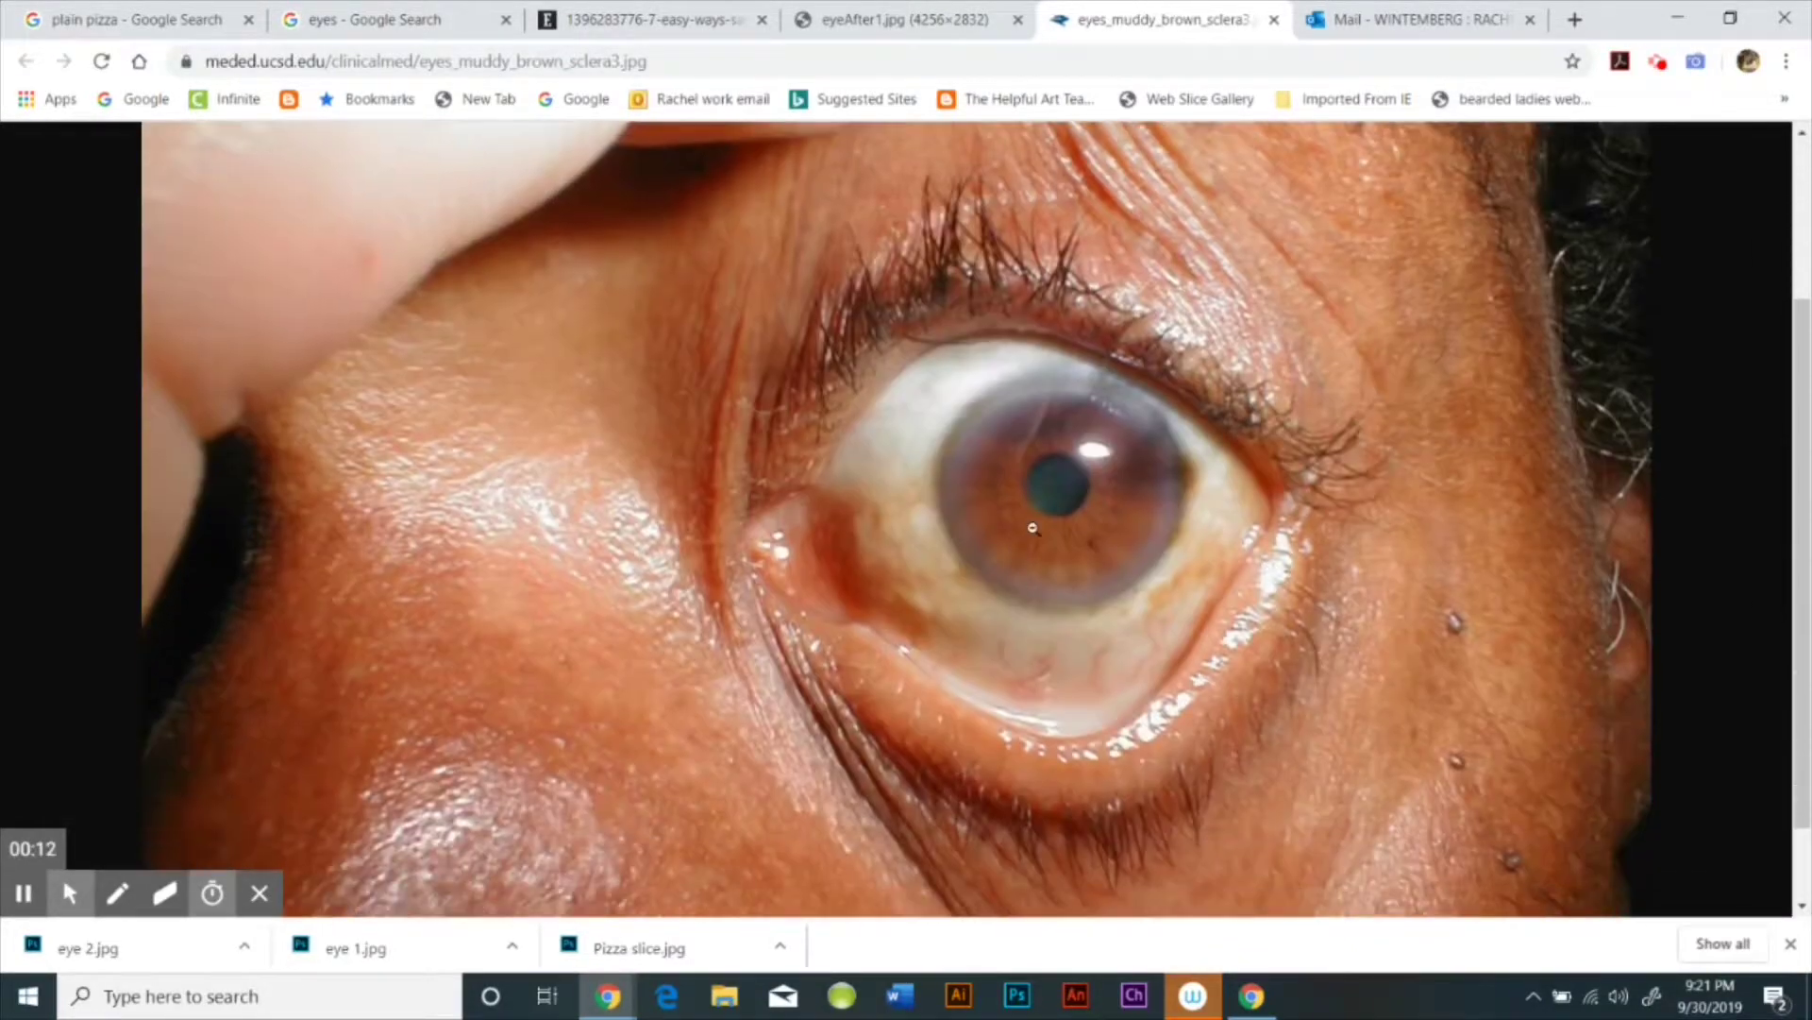
right_click(1032, 525)
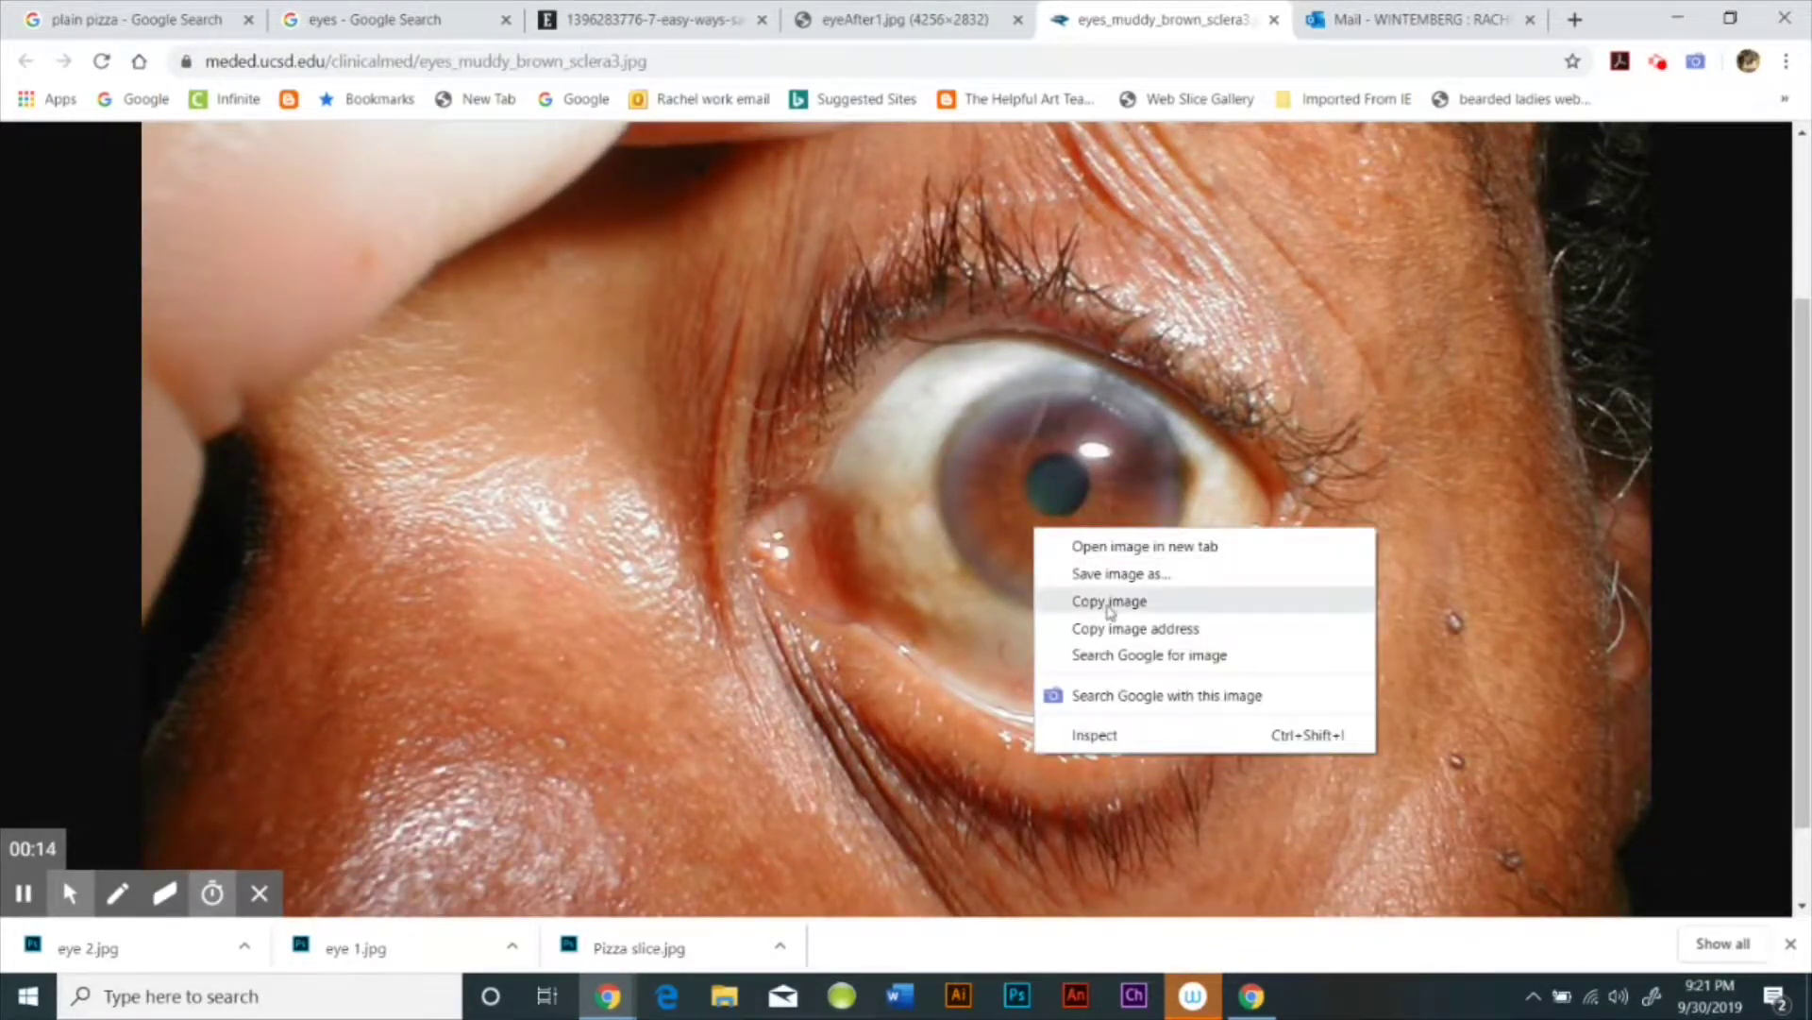
click(1109, 602)
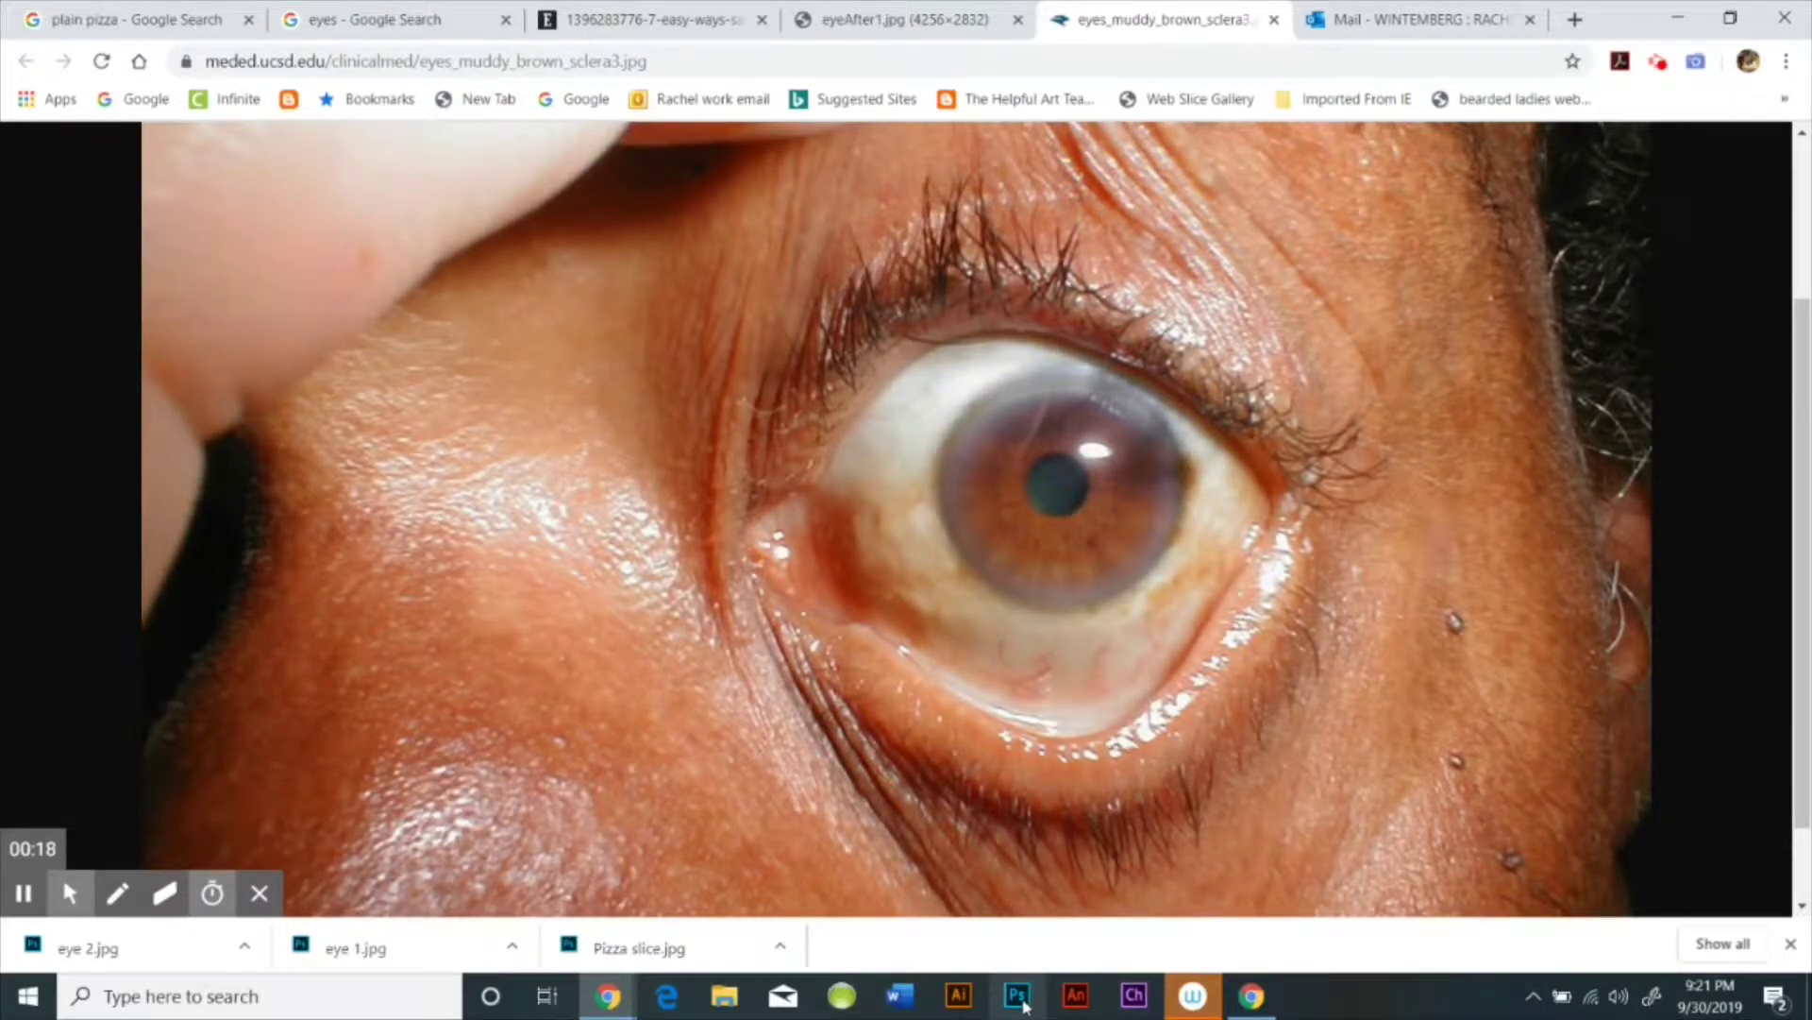
Step: Open Pizza slice.jpg from the Downloads folder in Photoshop
click(1018, 996)
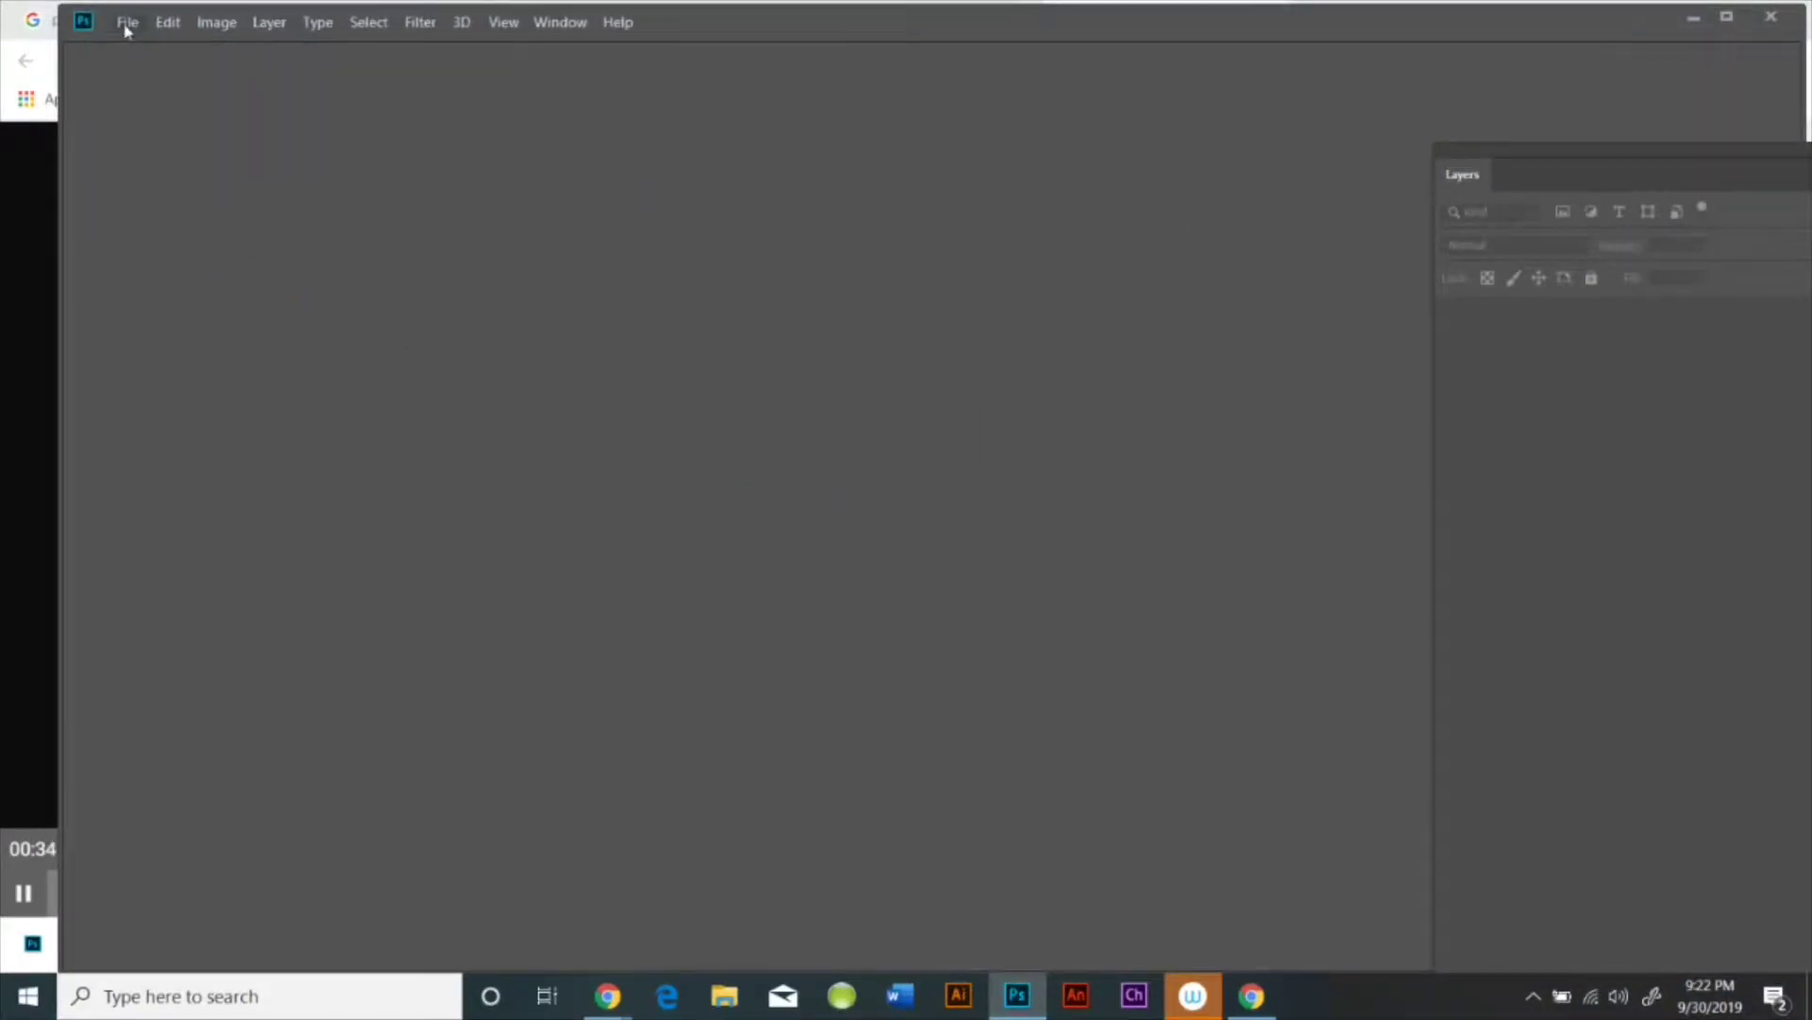
click(126, 29)
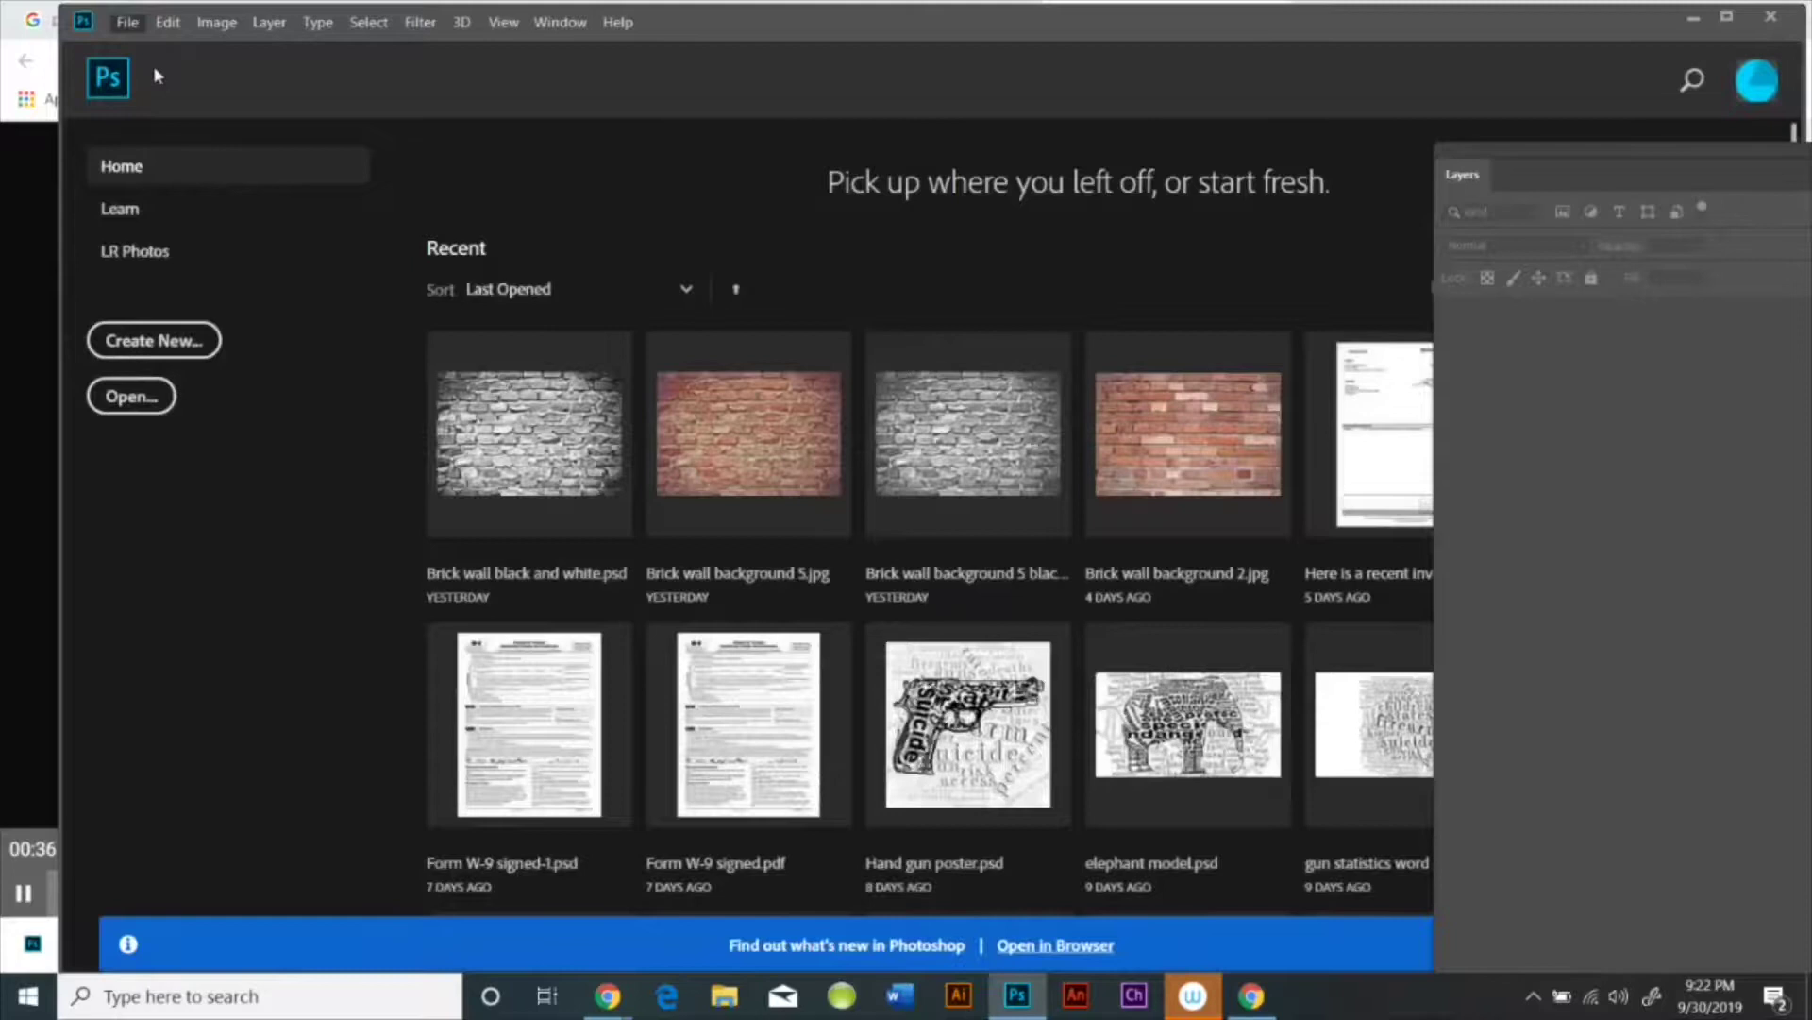
click(127, 22)
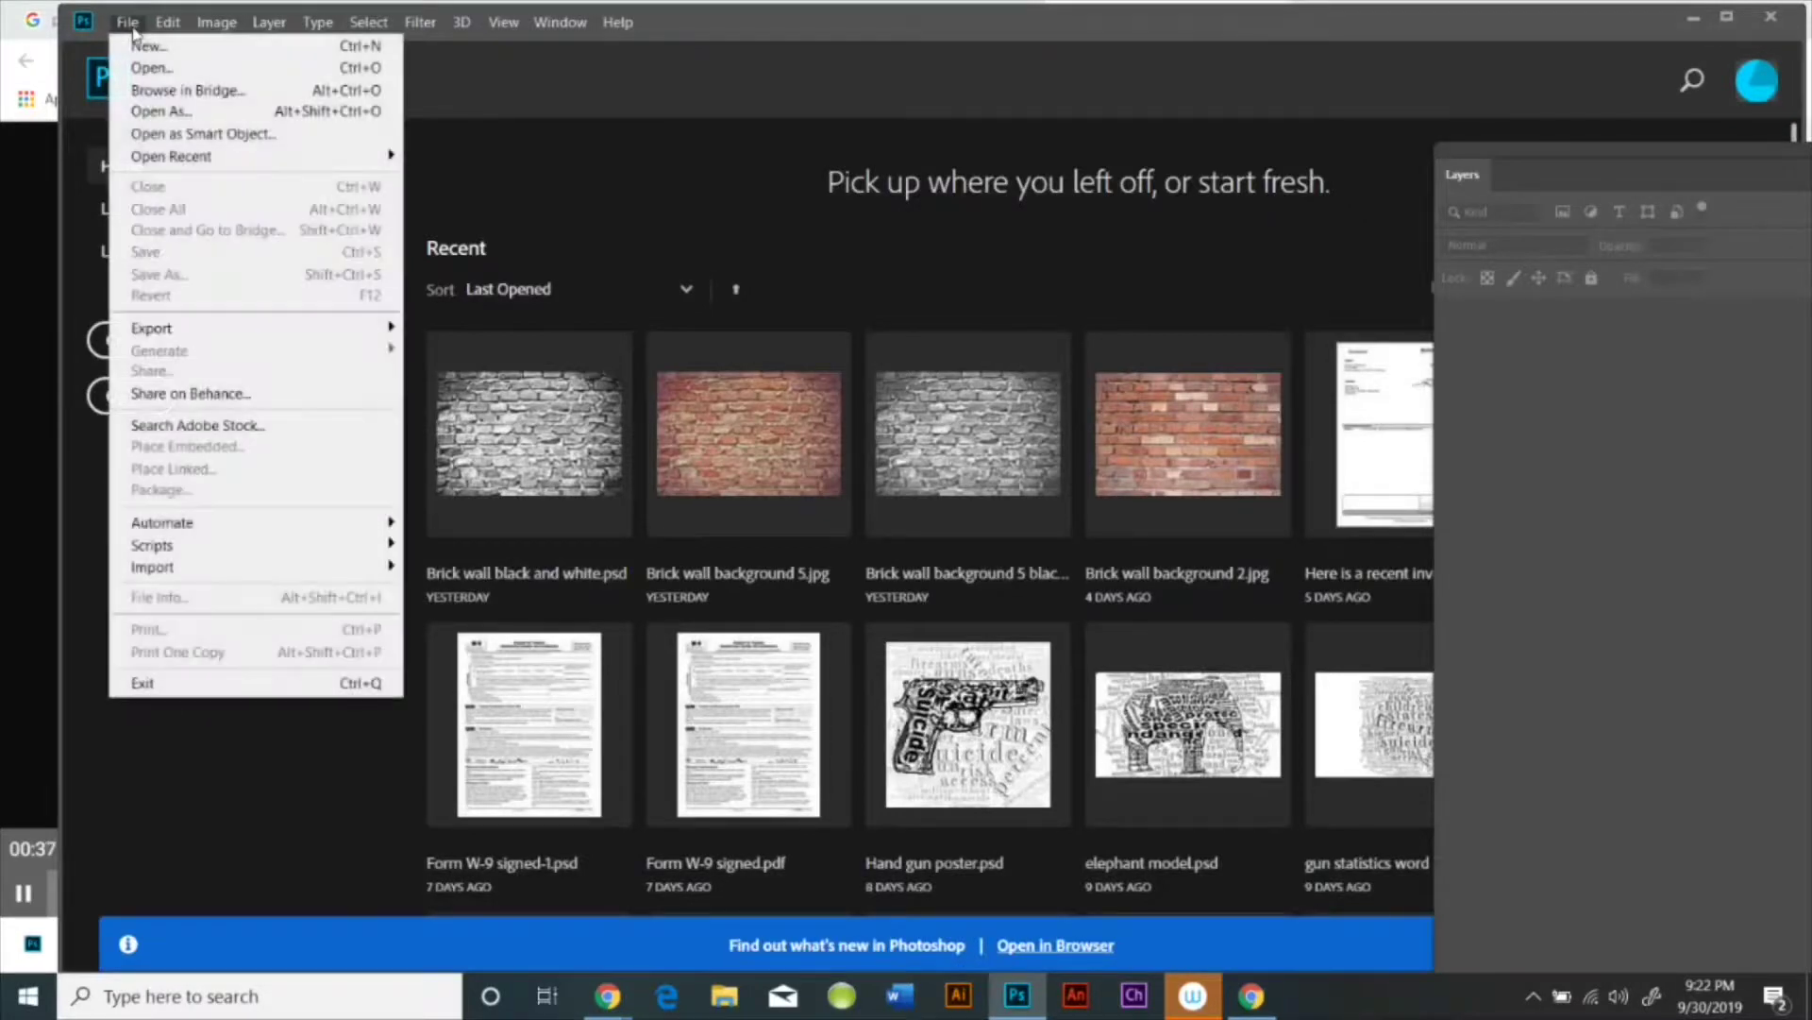
click(158, 74)
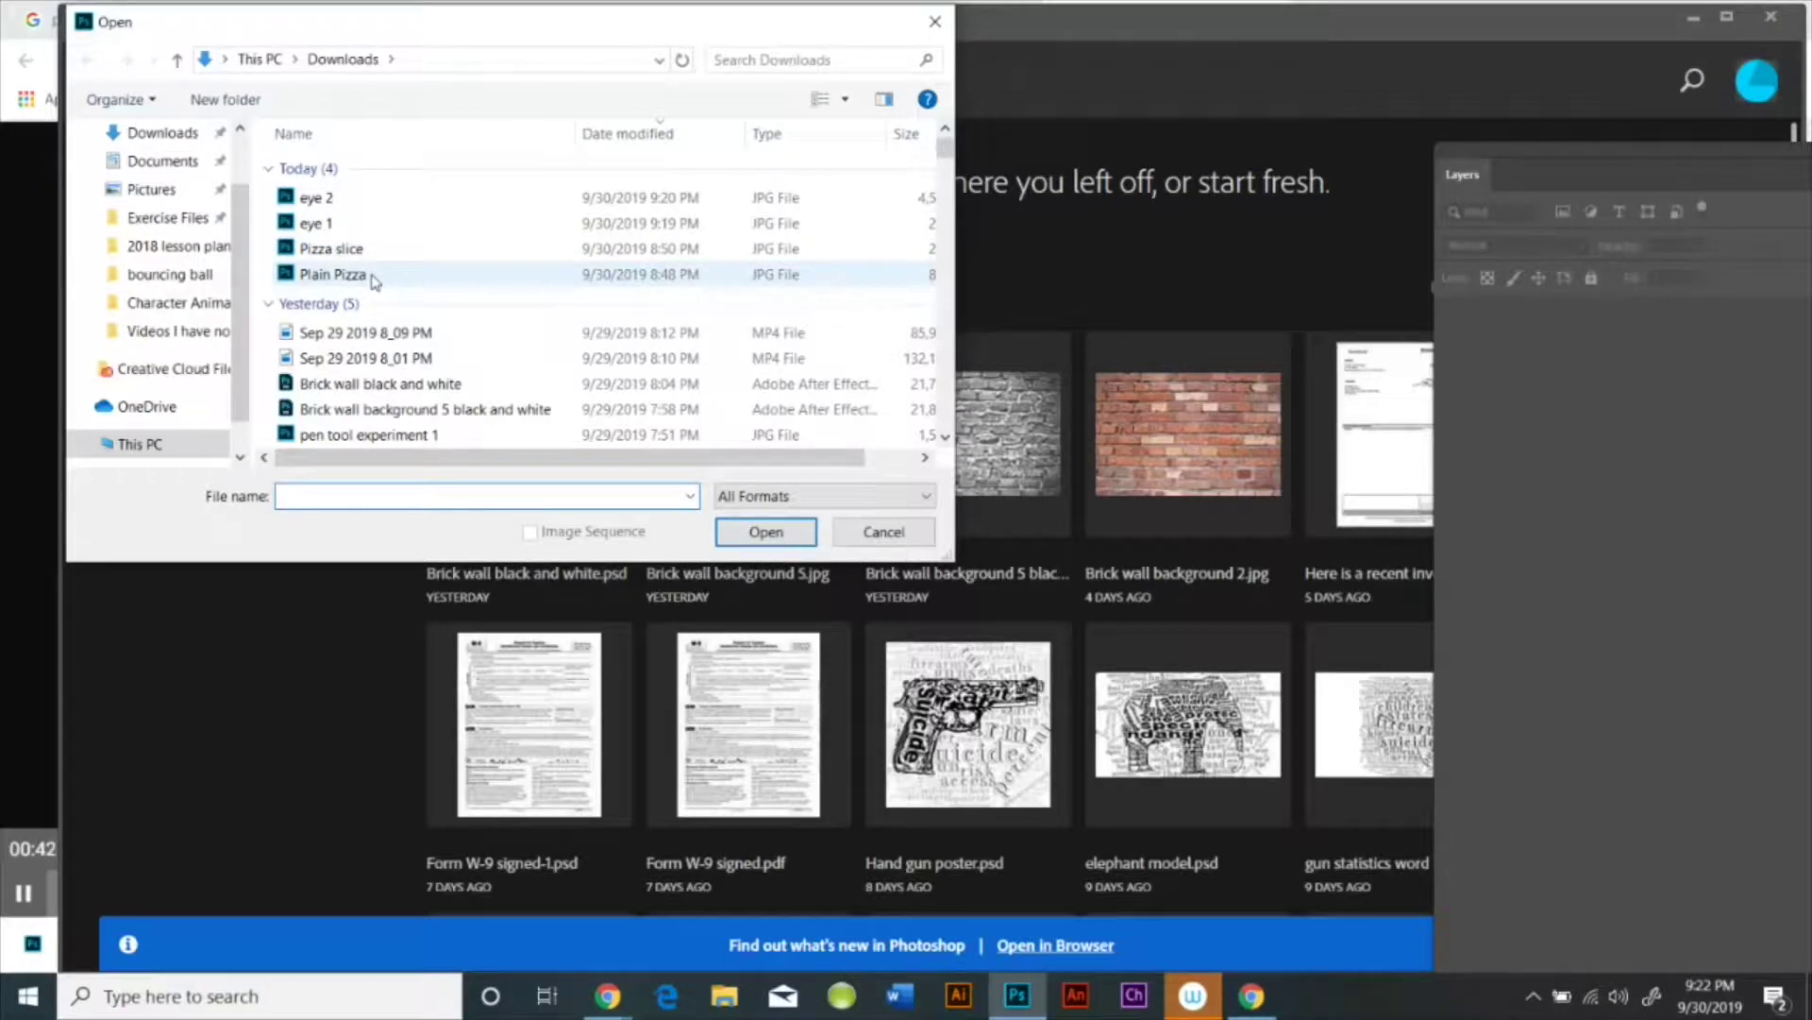
click(384, 252)
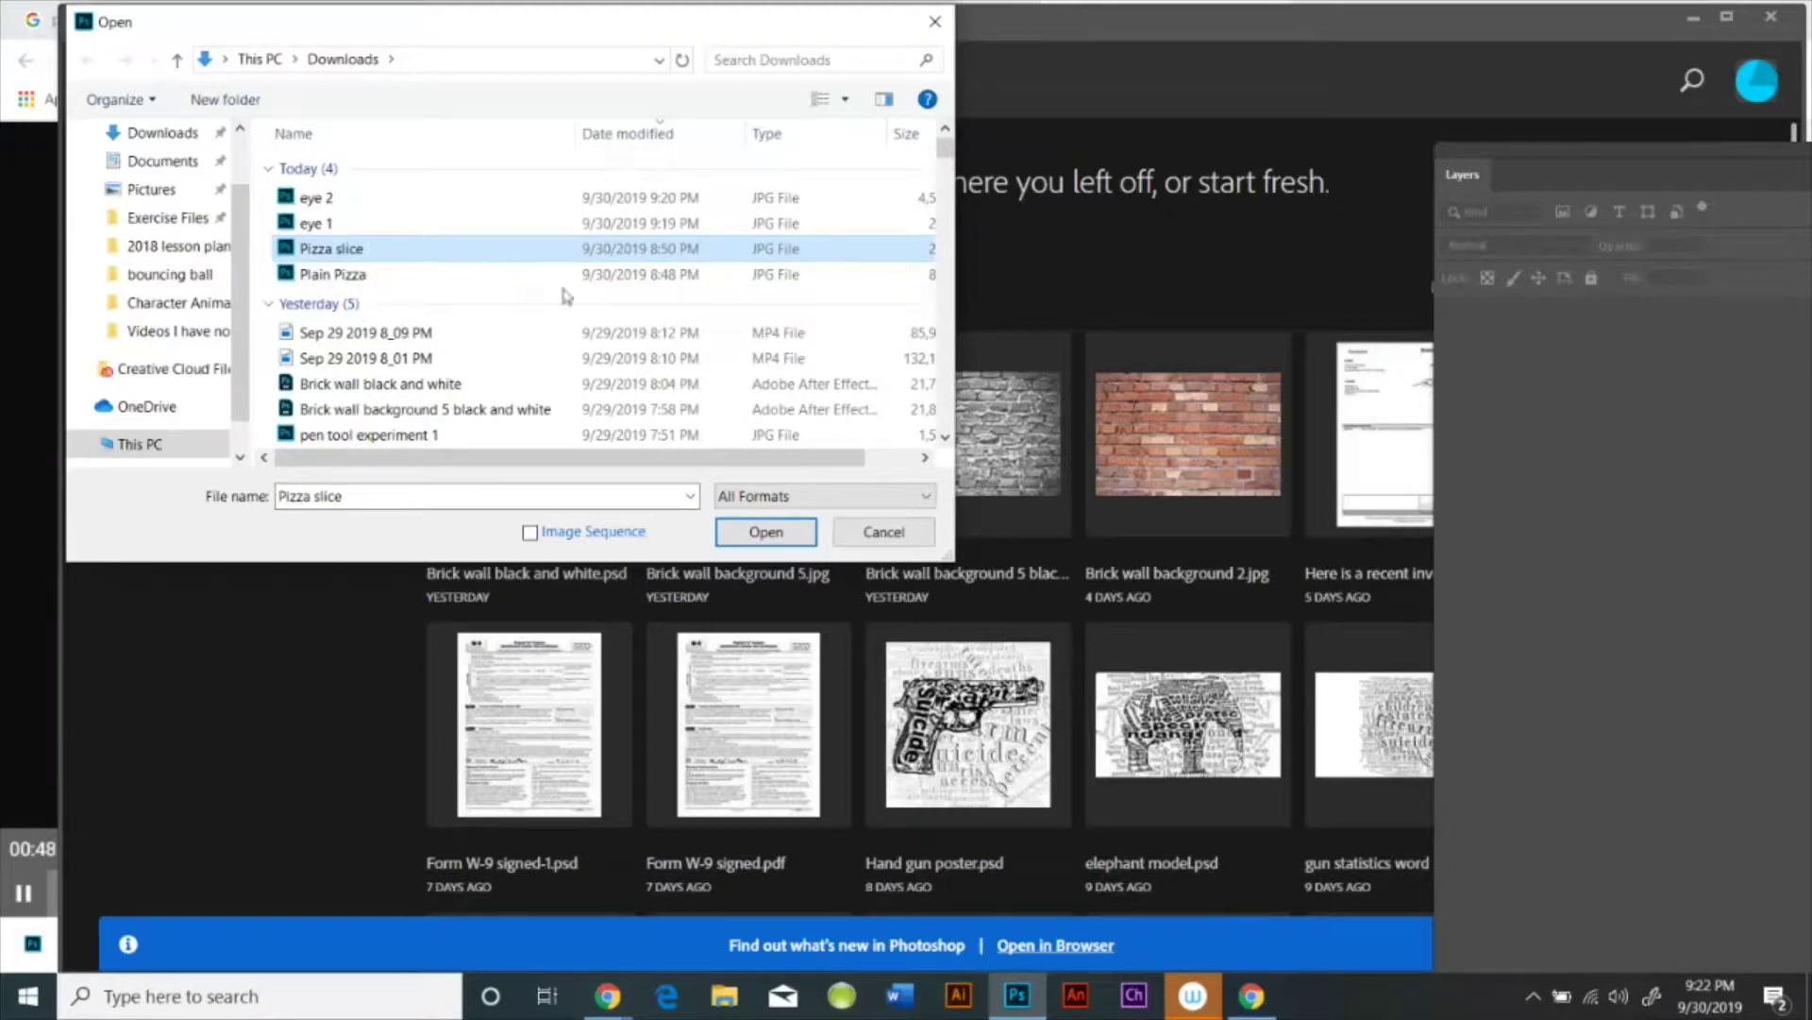
click(784, 533)
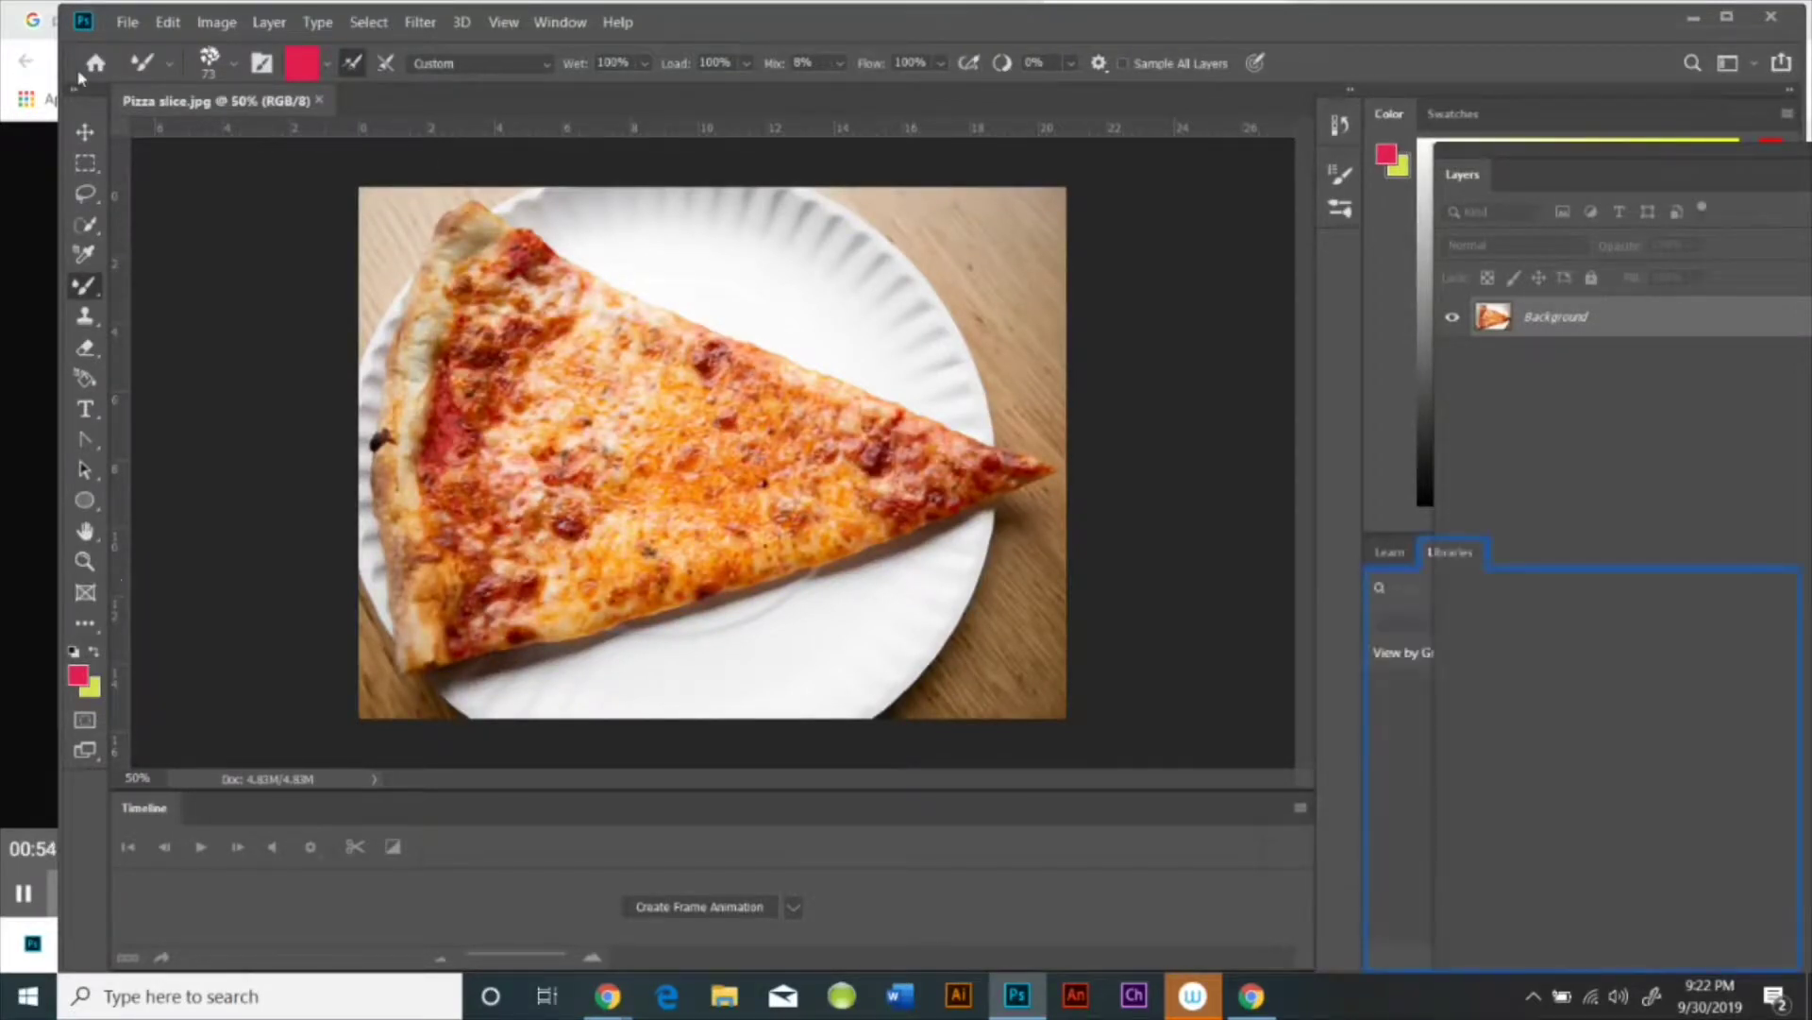
Step: Open eye 2.jpg as a second Photoshop document
click(129, 22)
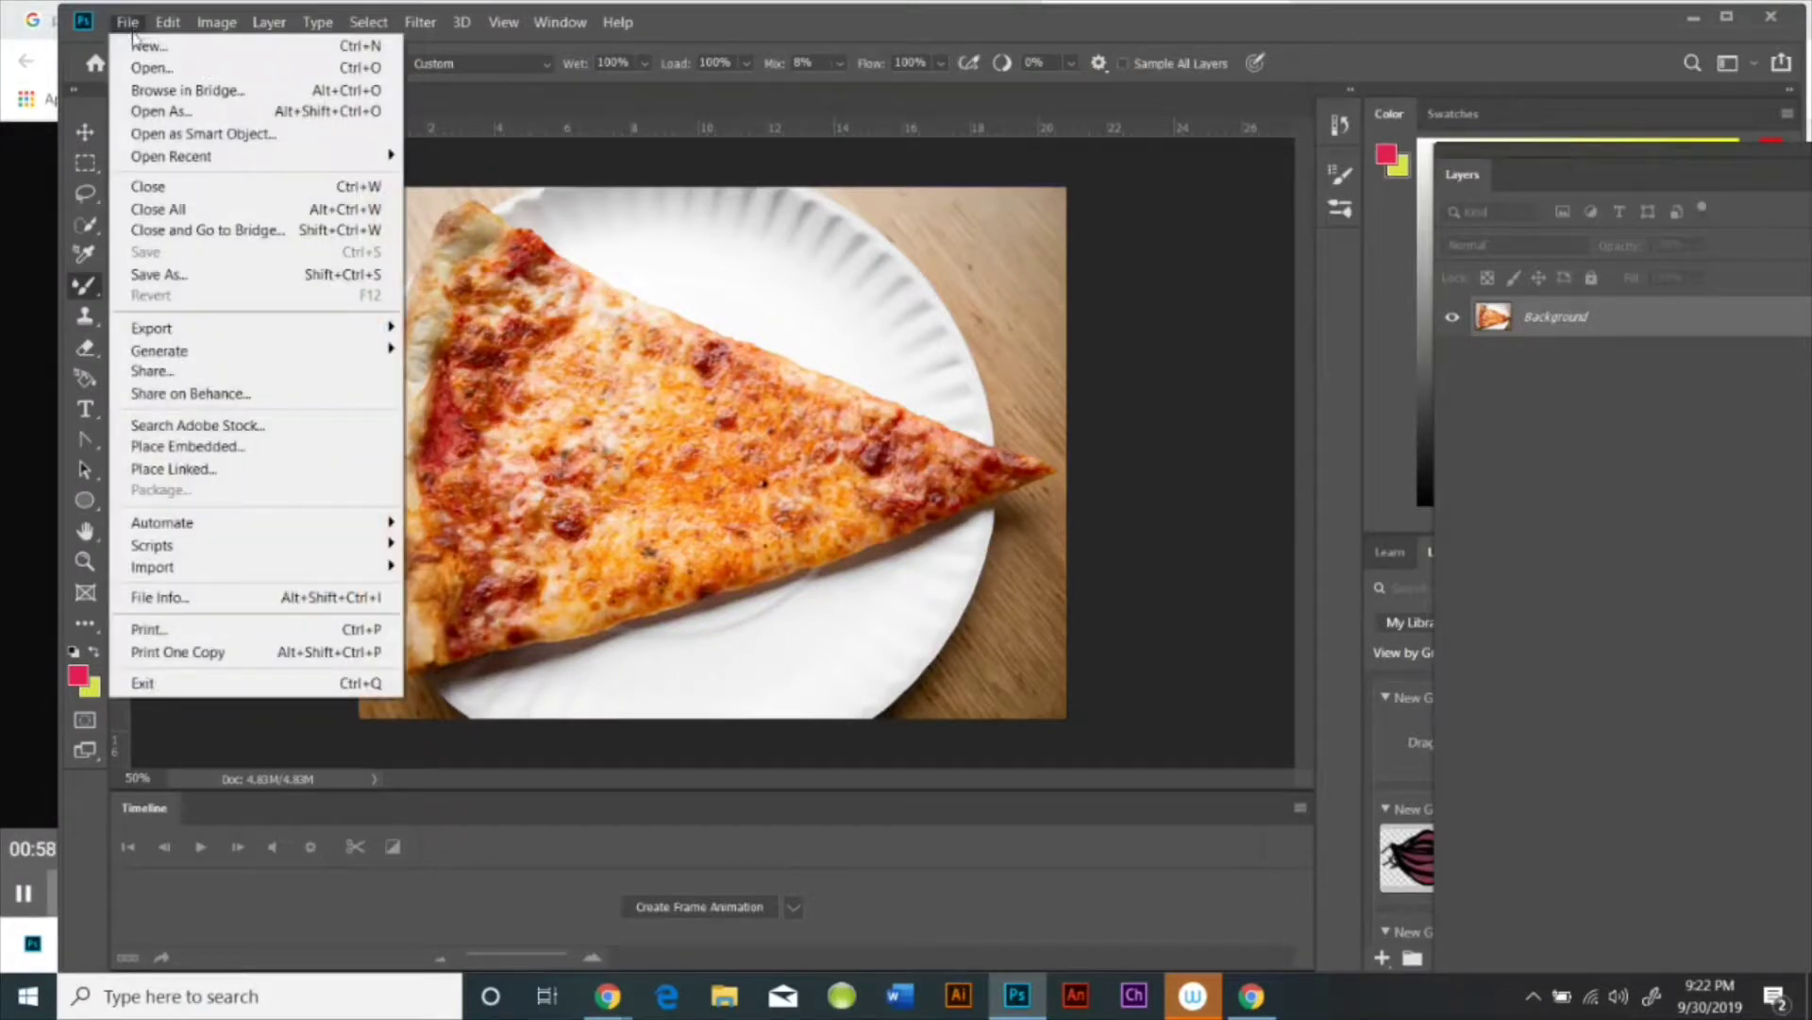
click(147, 67)
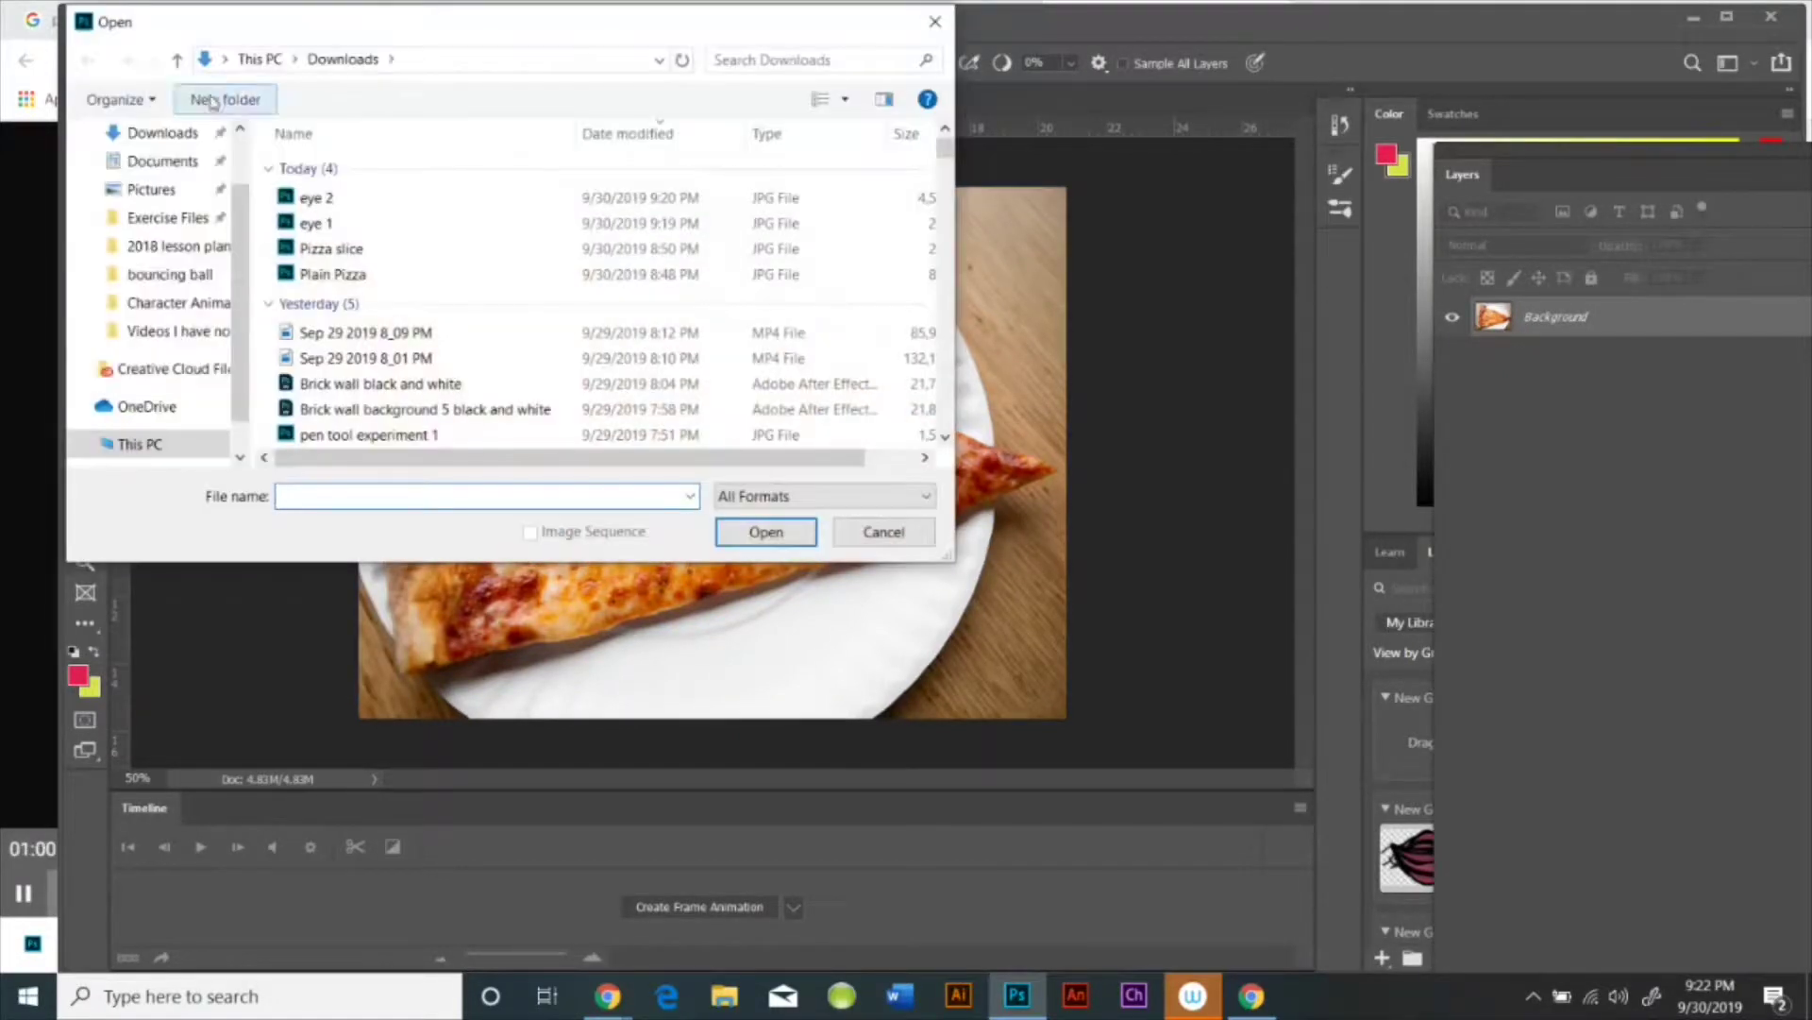
click(479, 205)
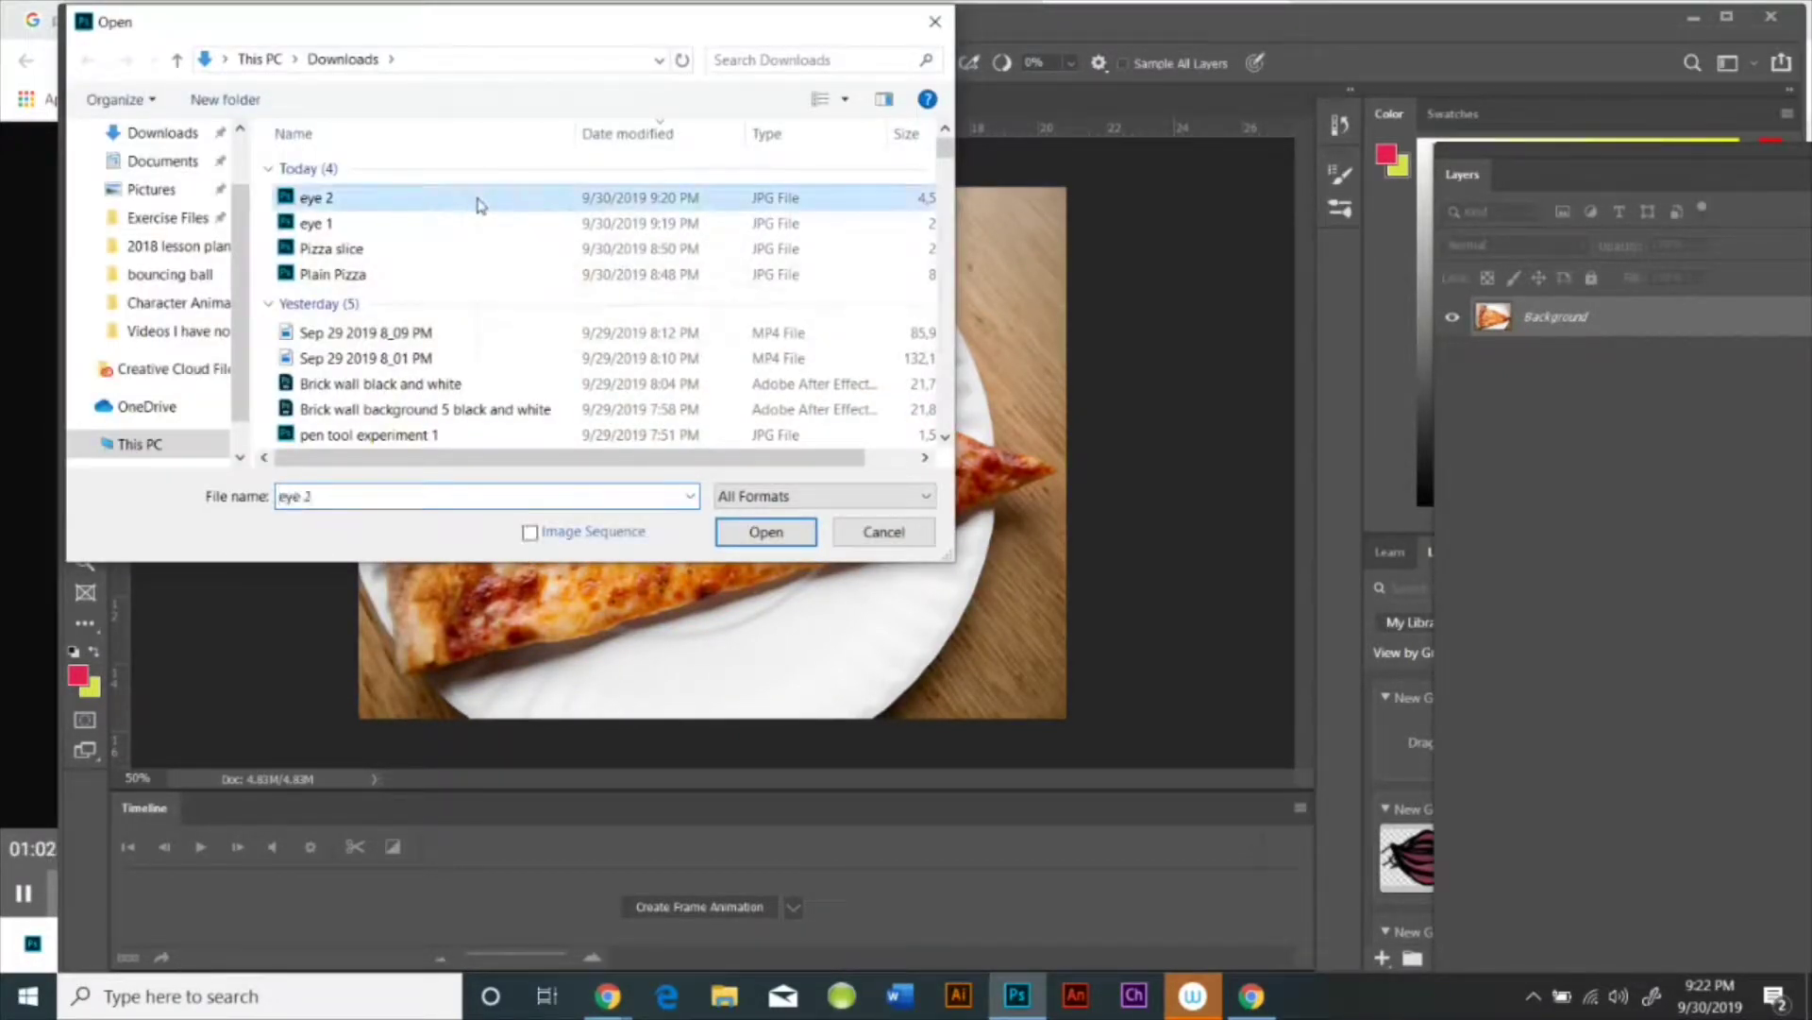
click(766, 533)
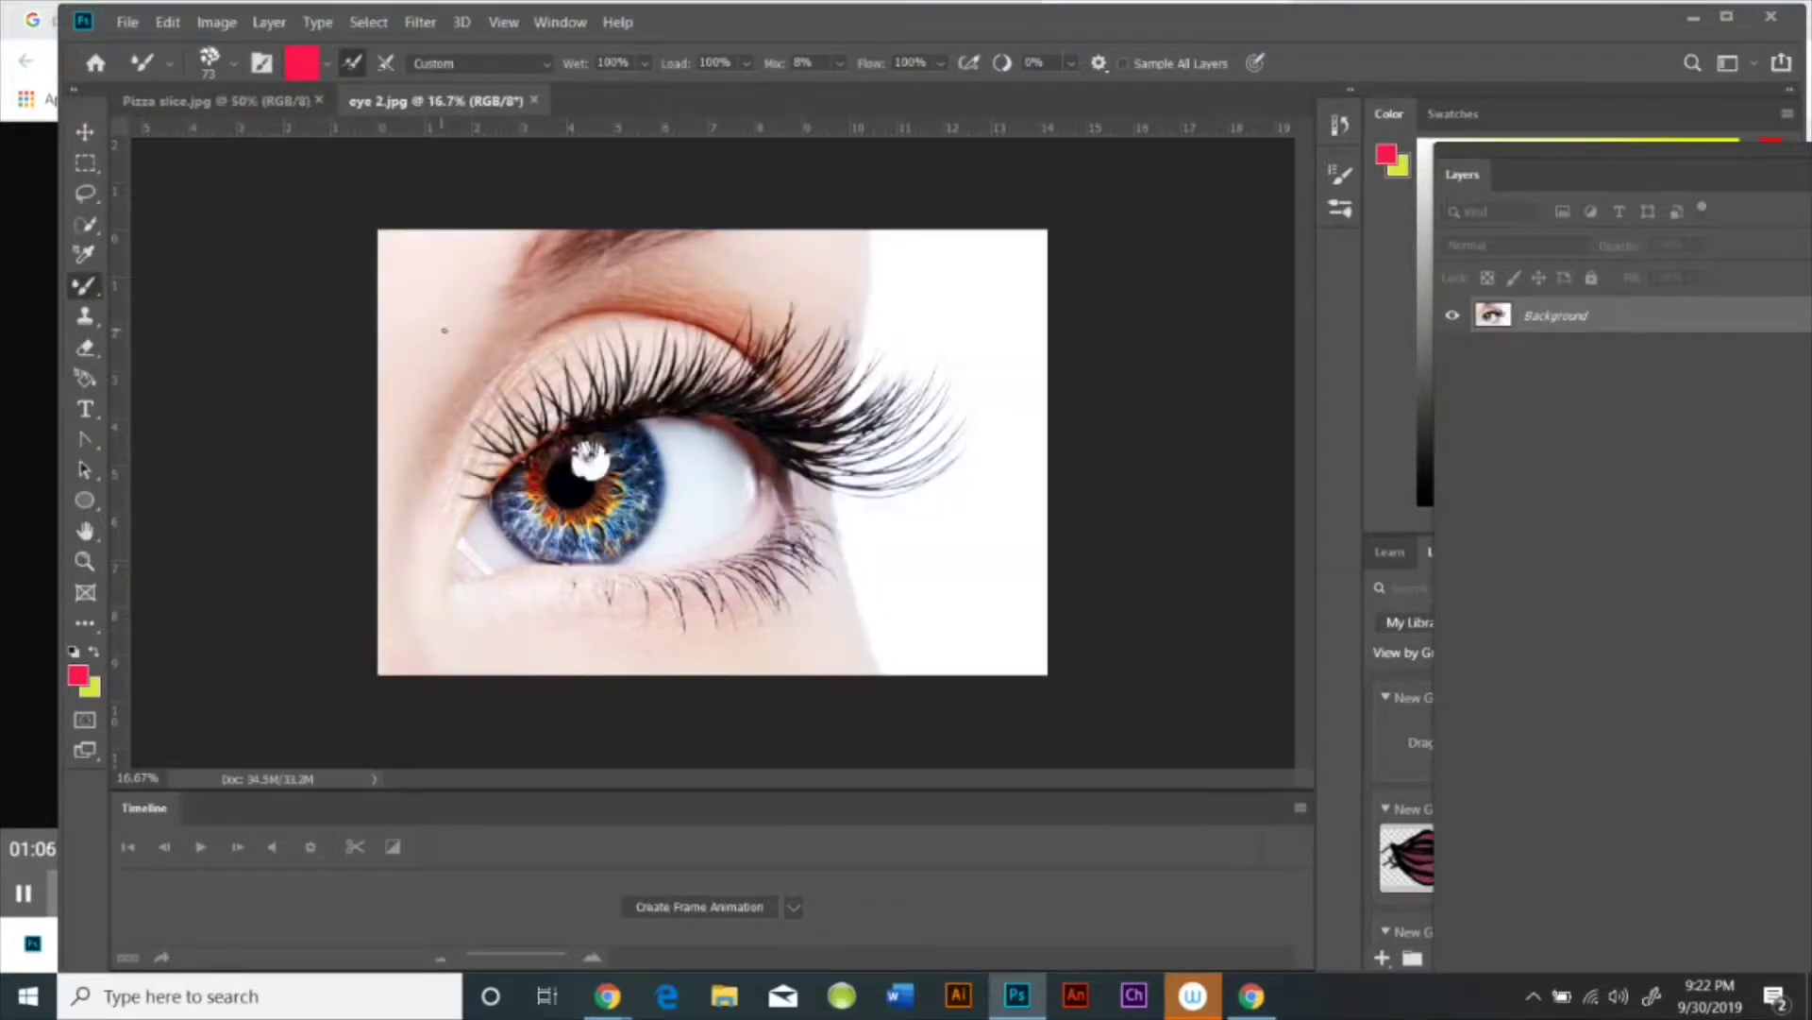
Step: In the Open dialog, filter the Downloads files with datemodified:today
click(127, 21)
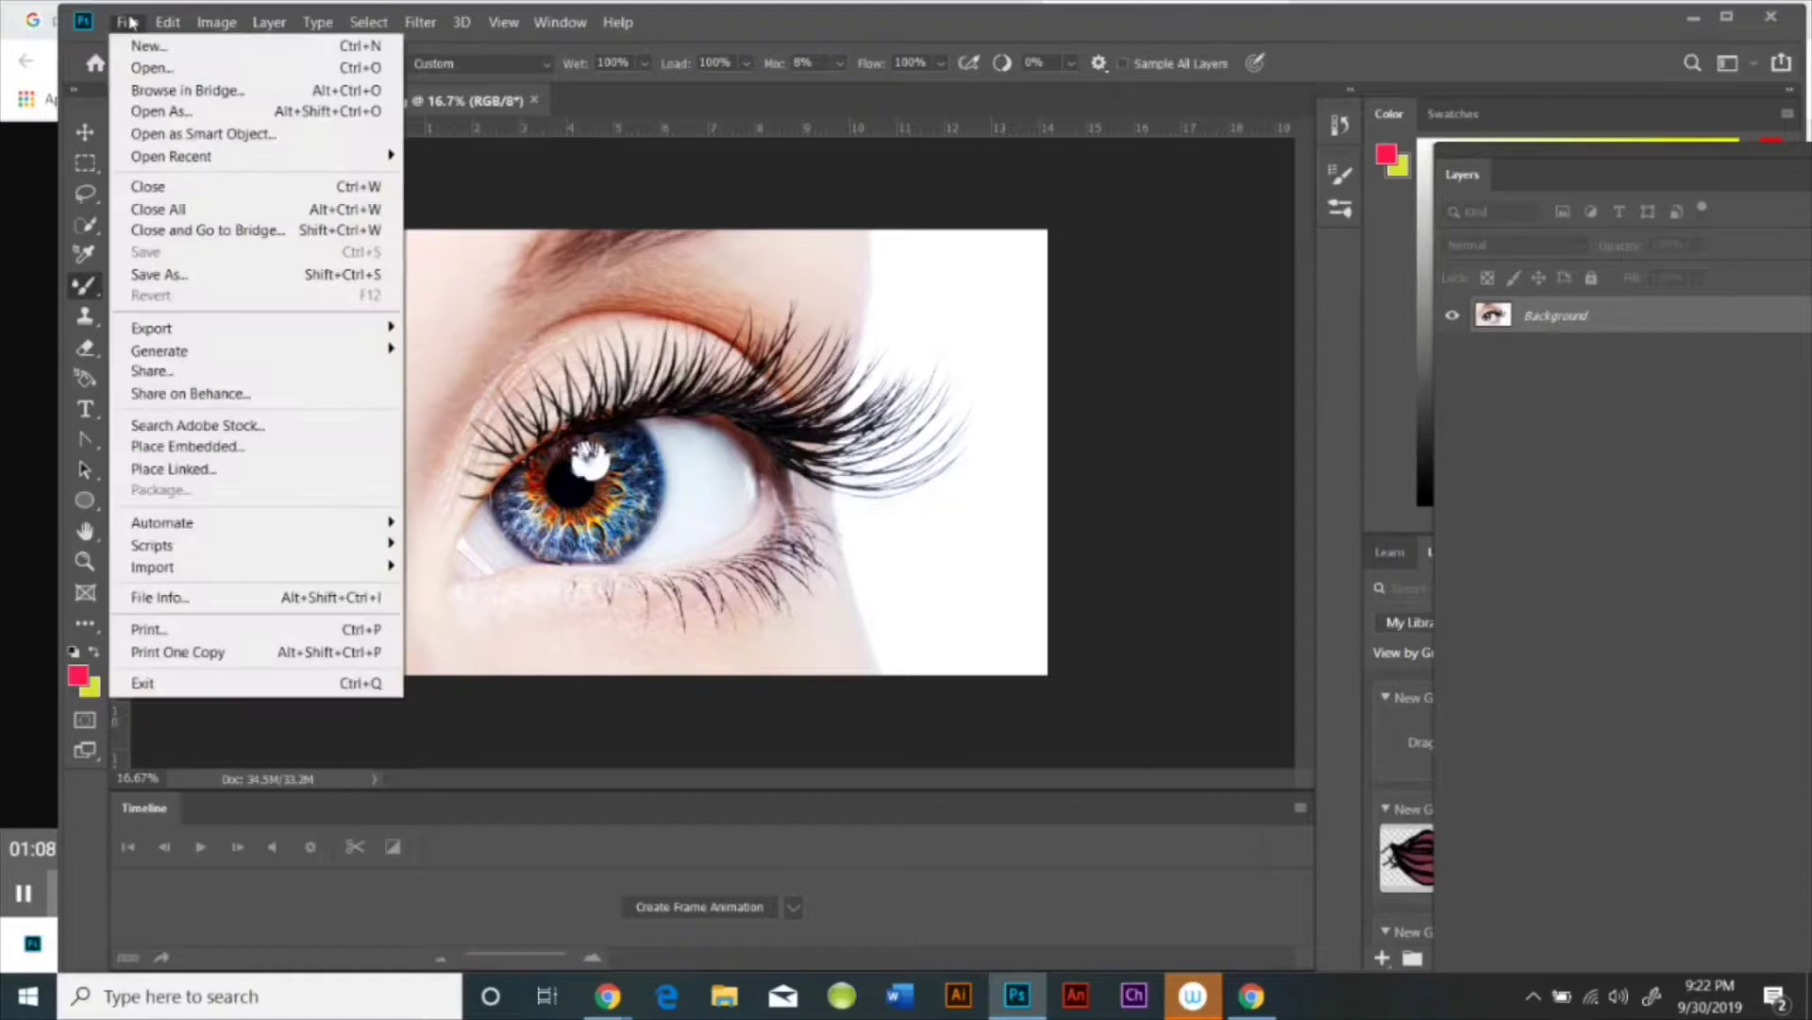
click(170, 68)
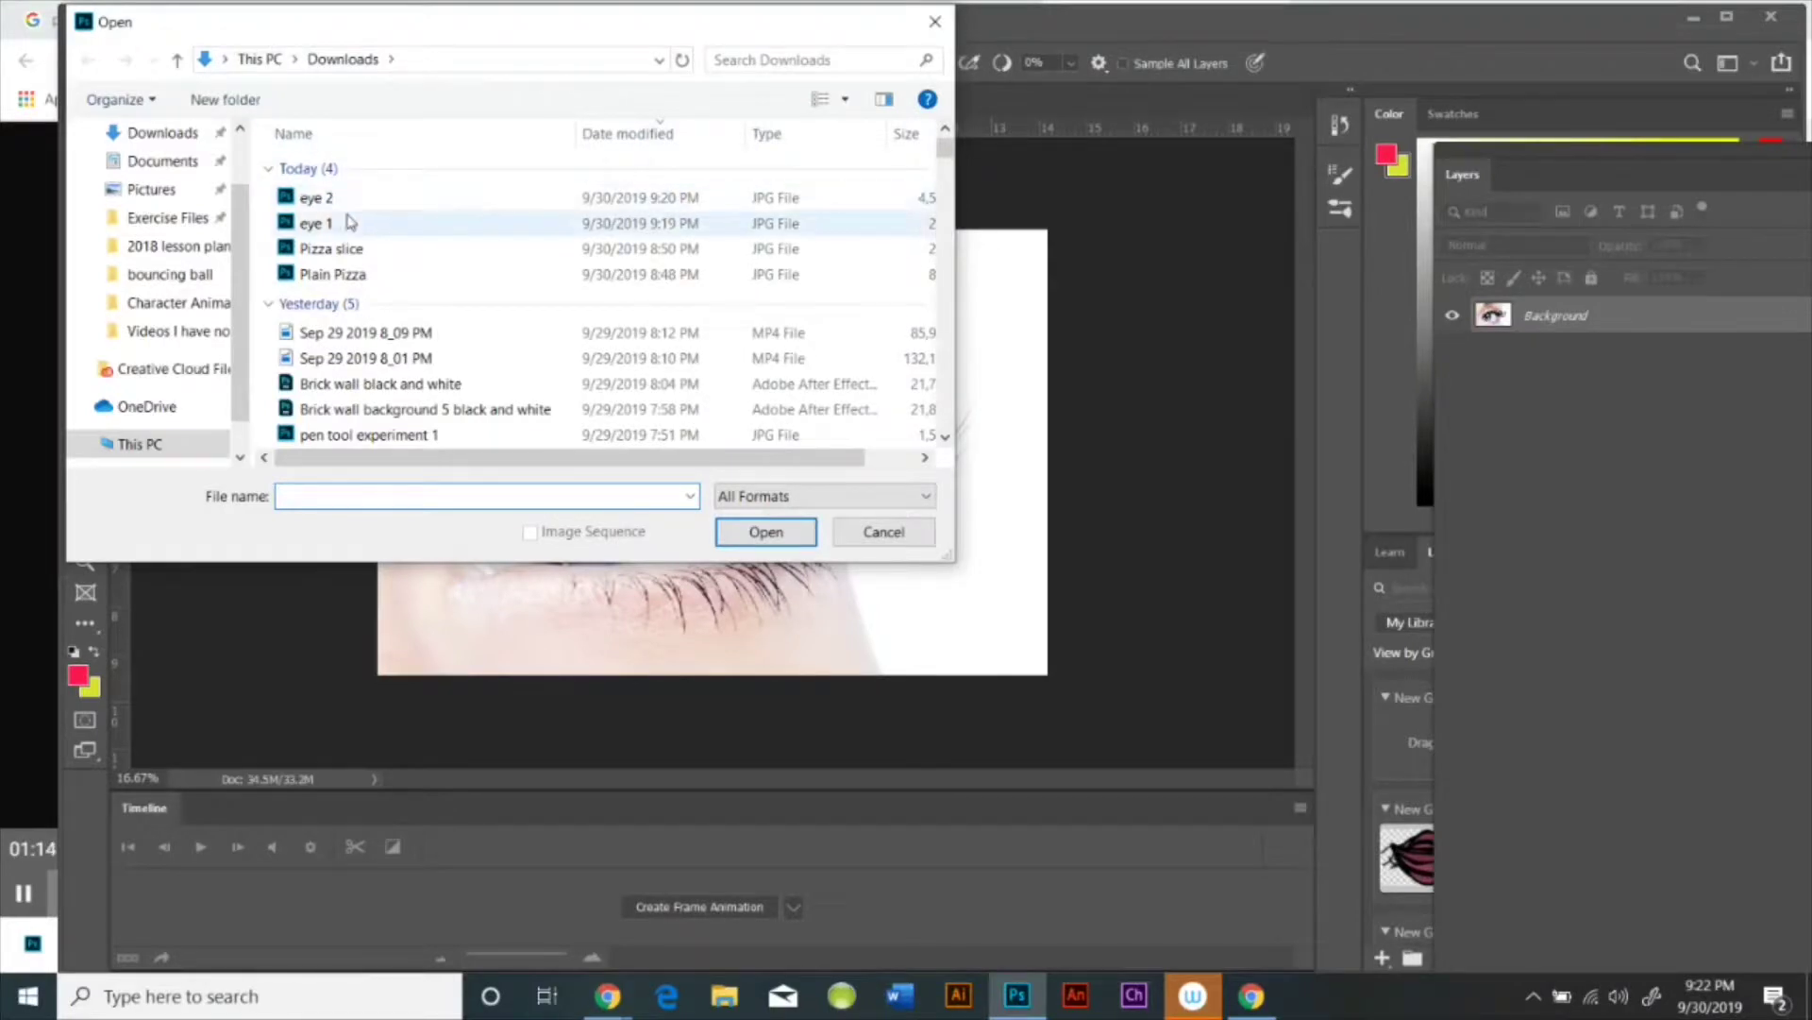
click(813, 62)
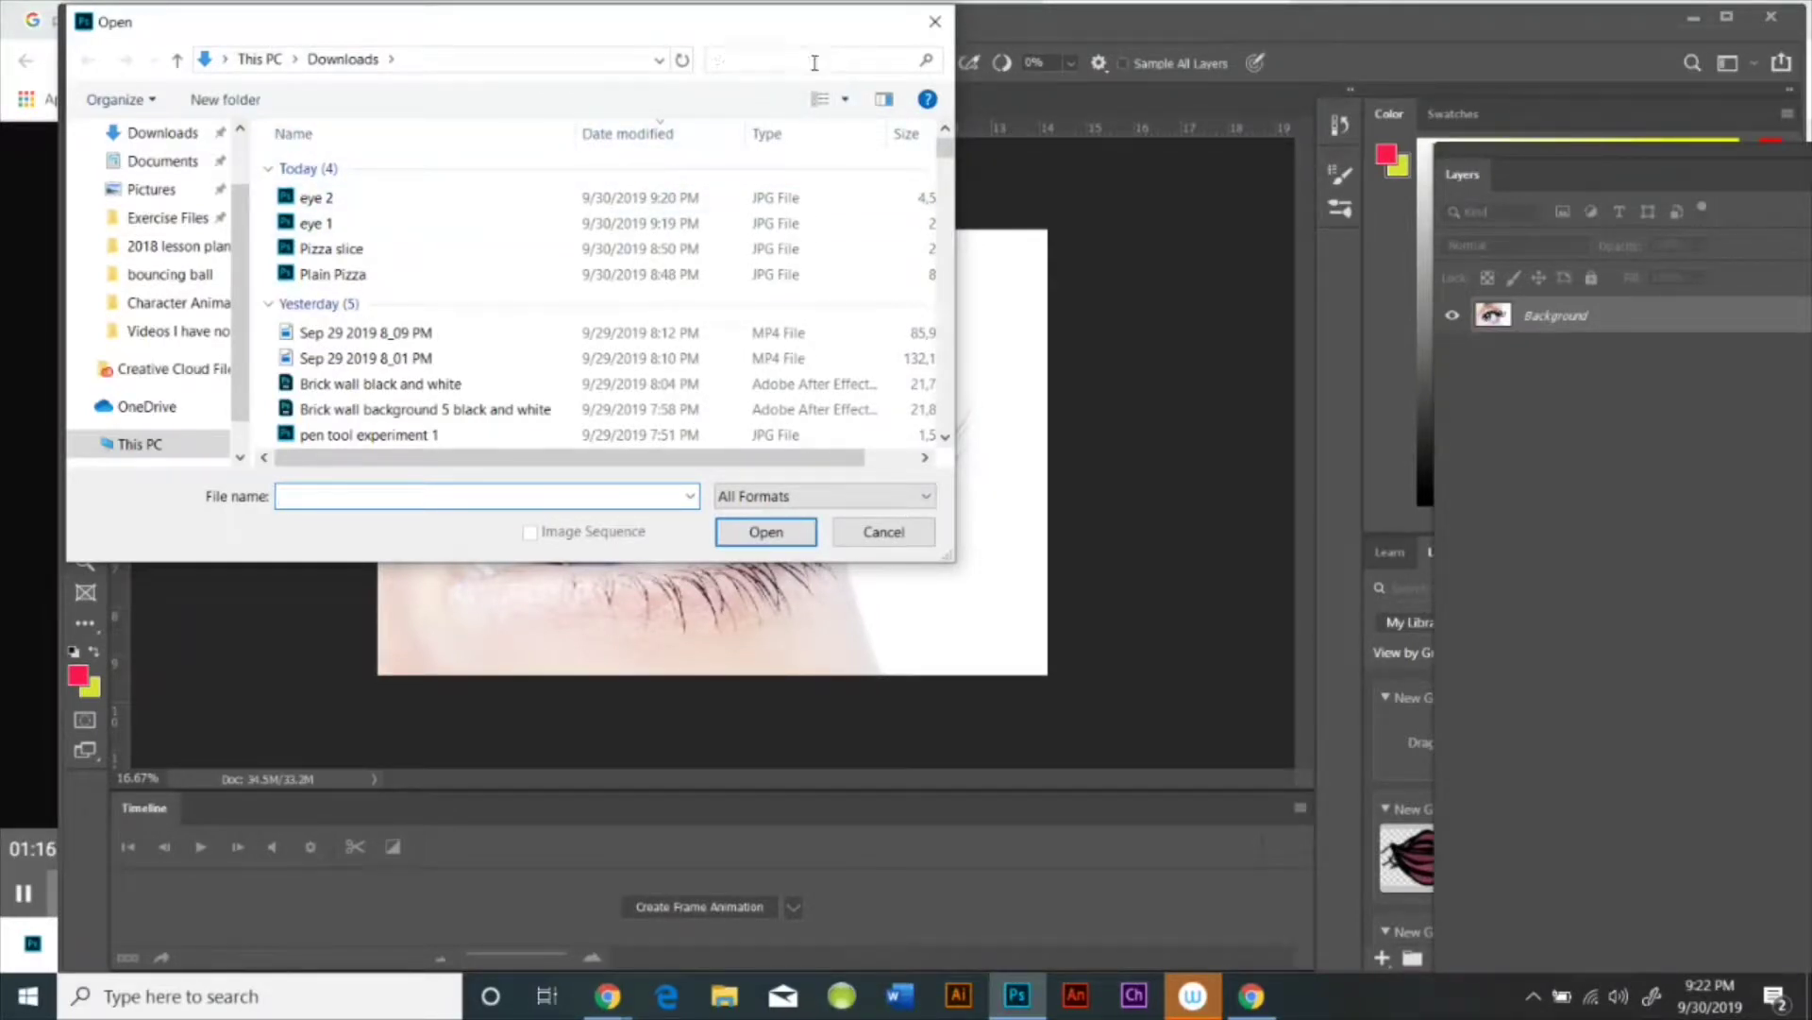
click(818, 87)
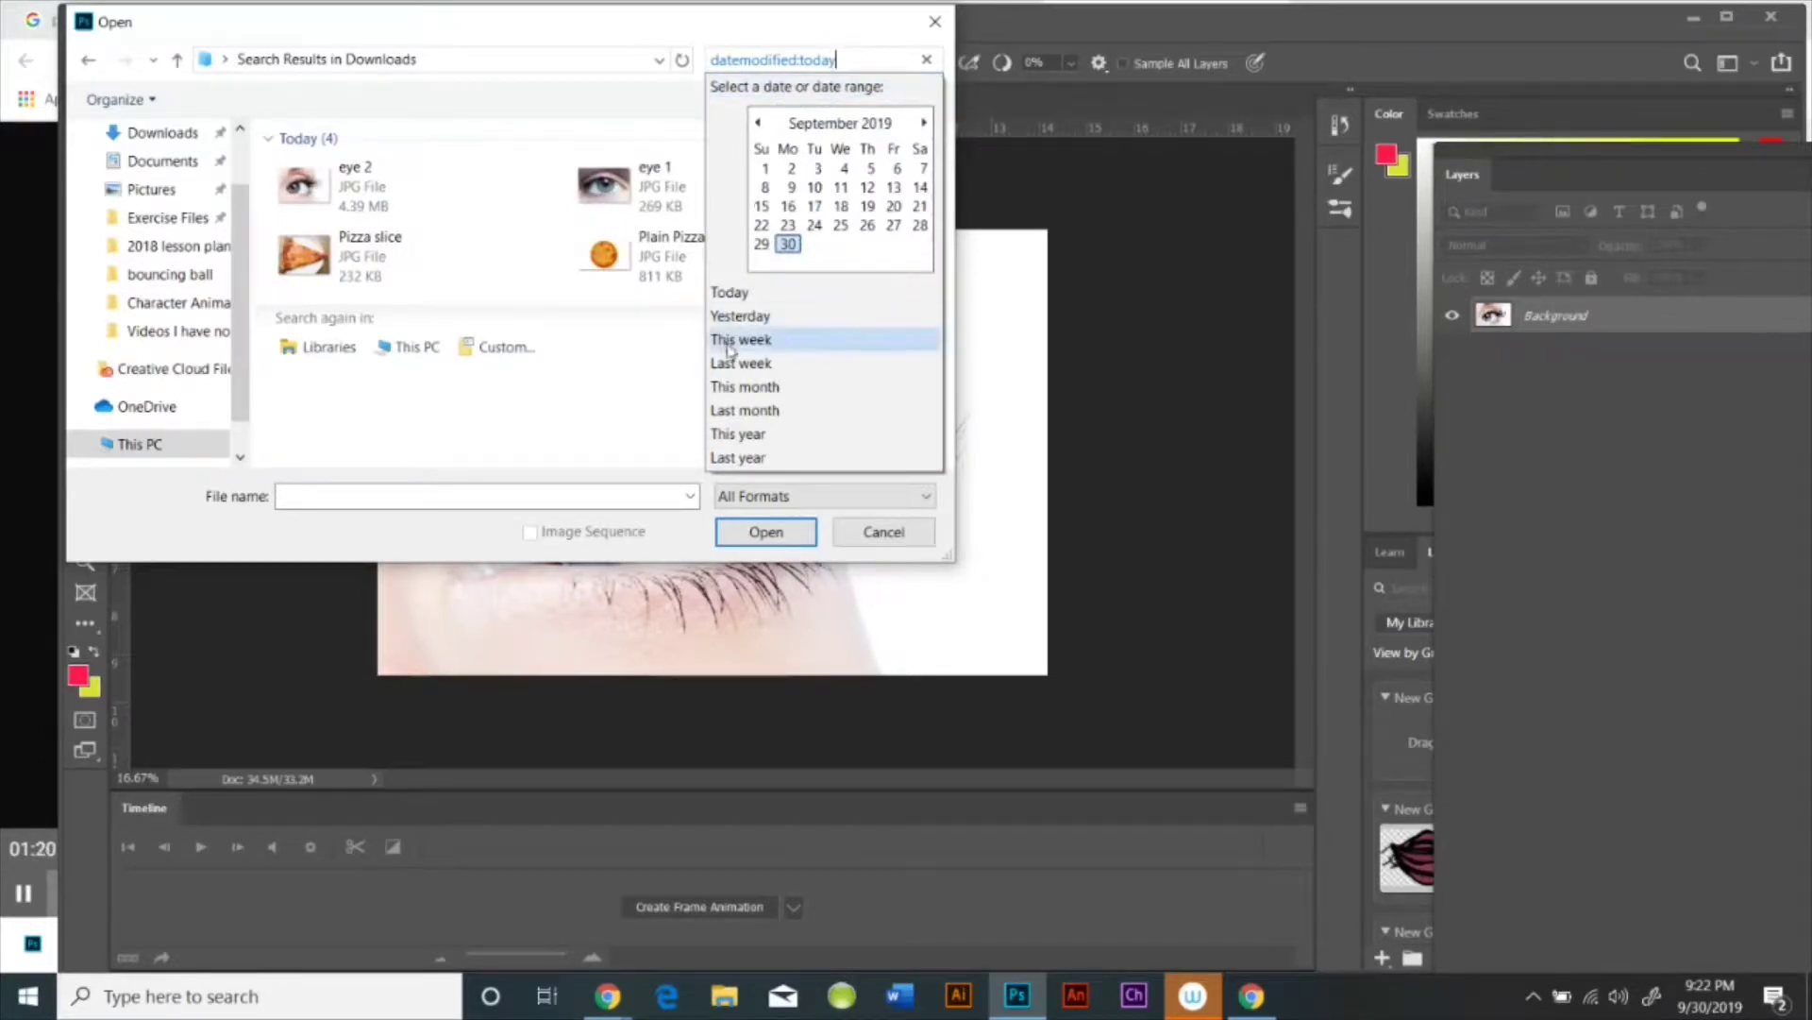
click(759, 295)
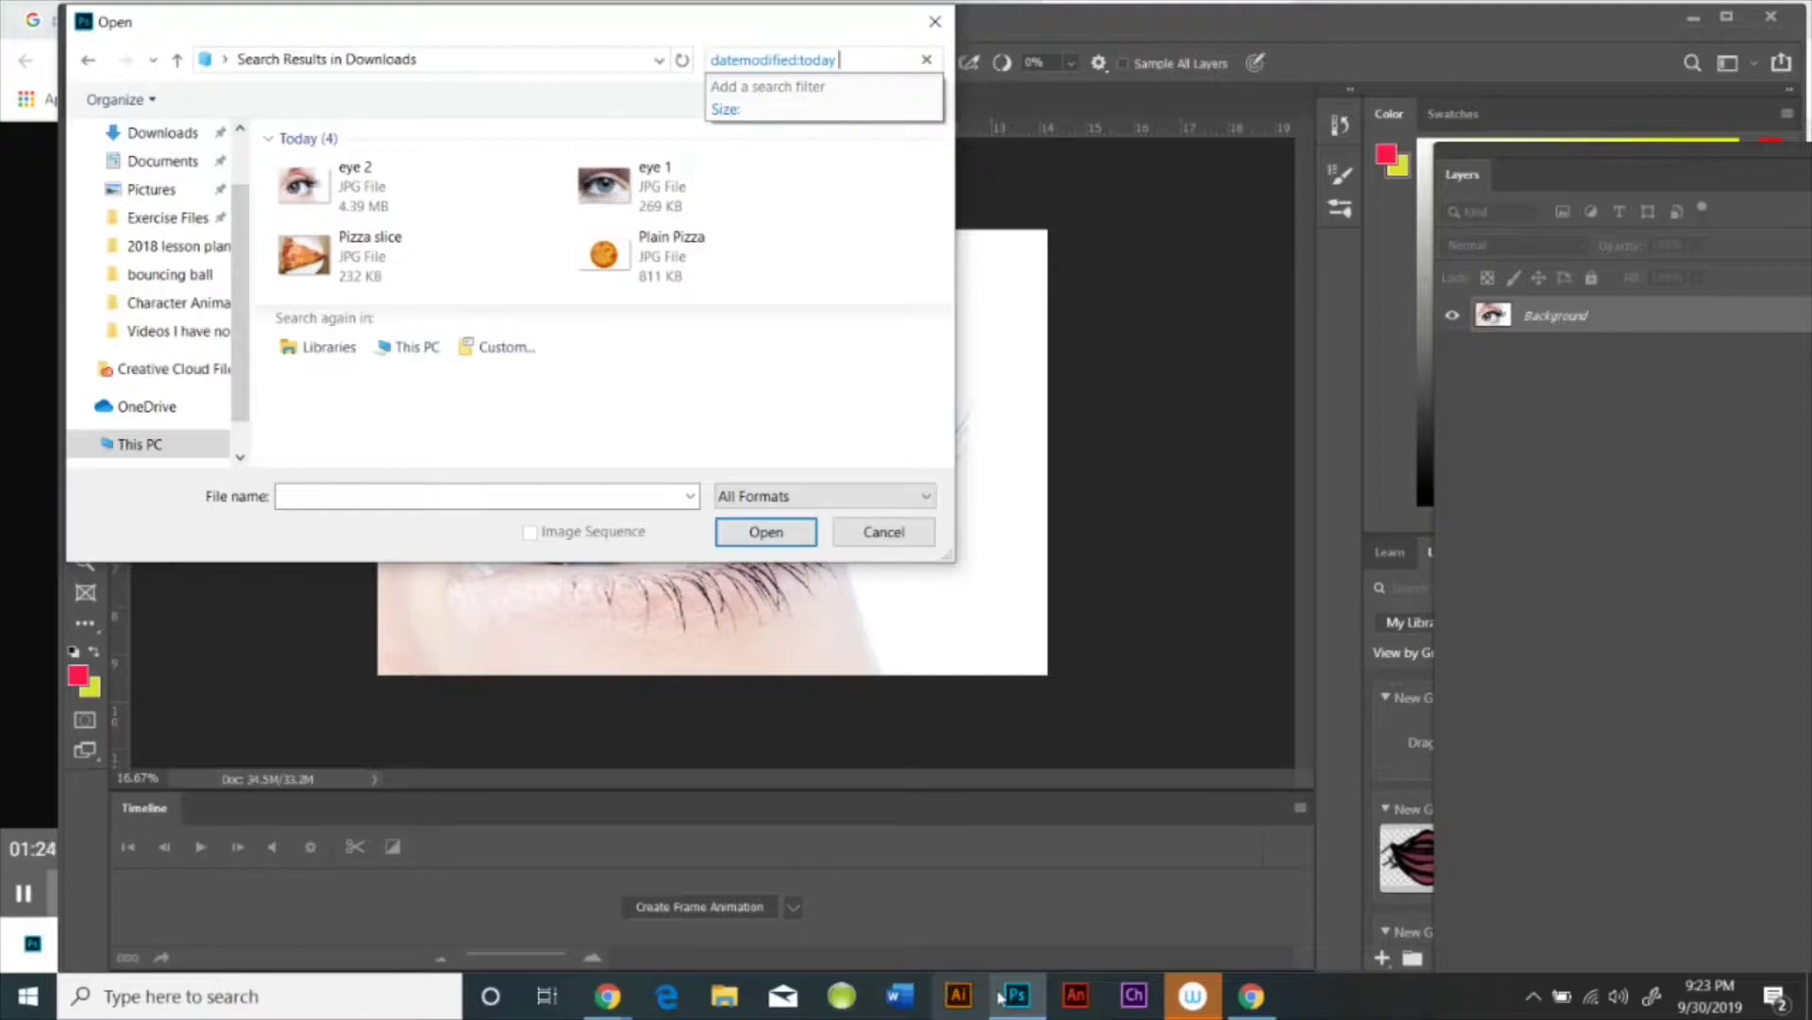
Step: Save the brown-eye photo from Chrome into Downloads as the JPEG 'eye 3'
mouse_move(607, 995)
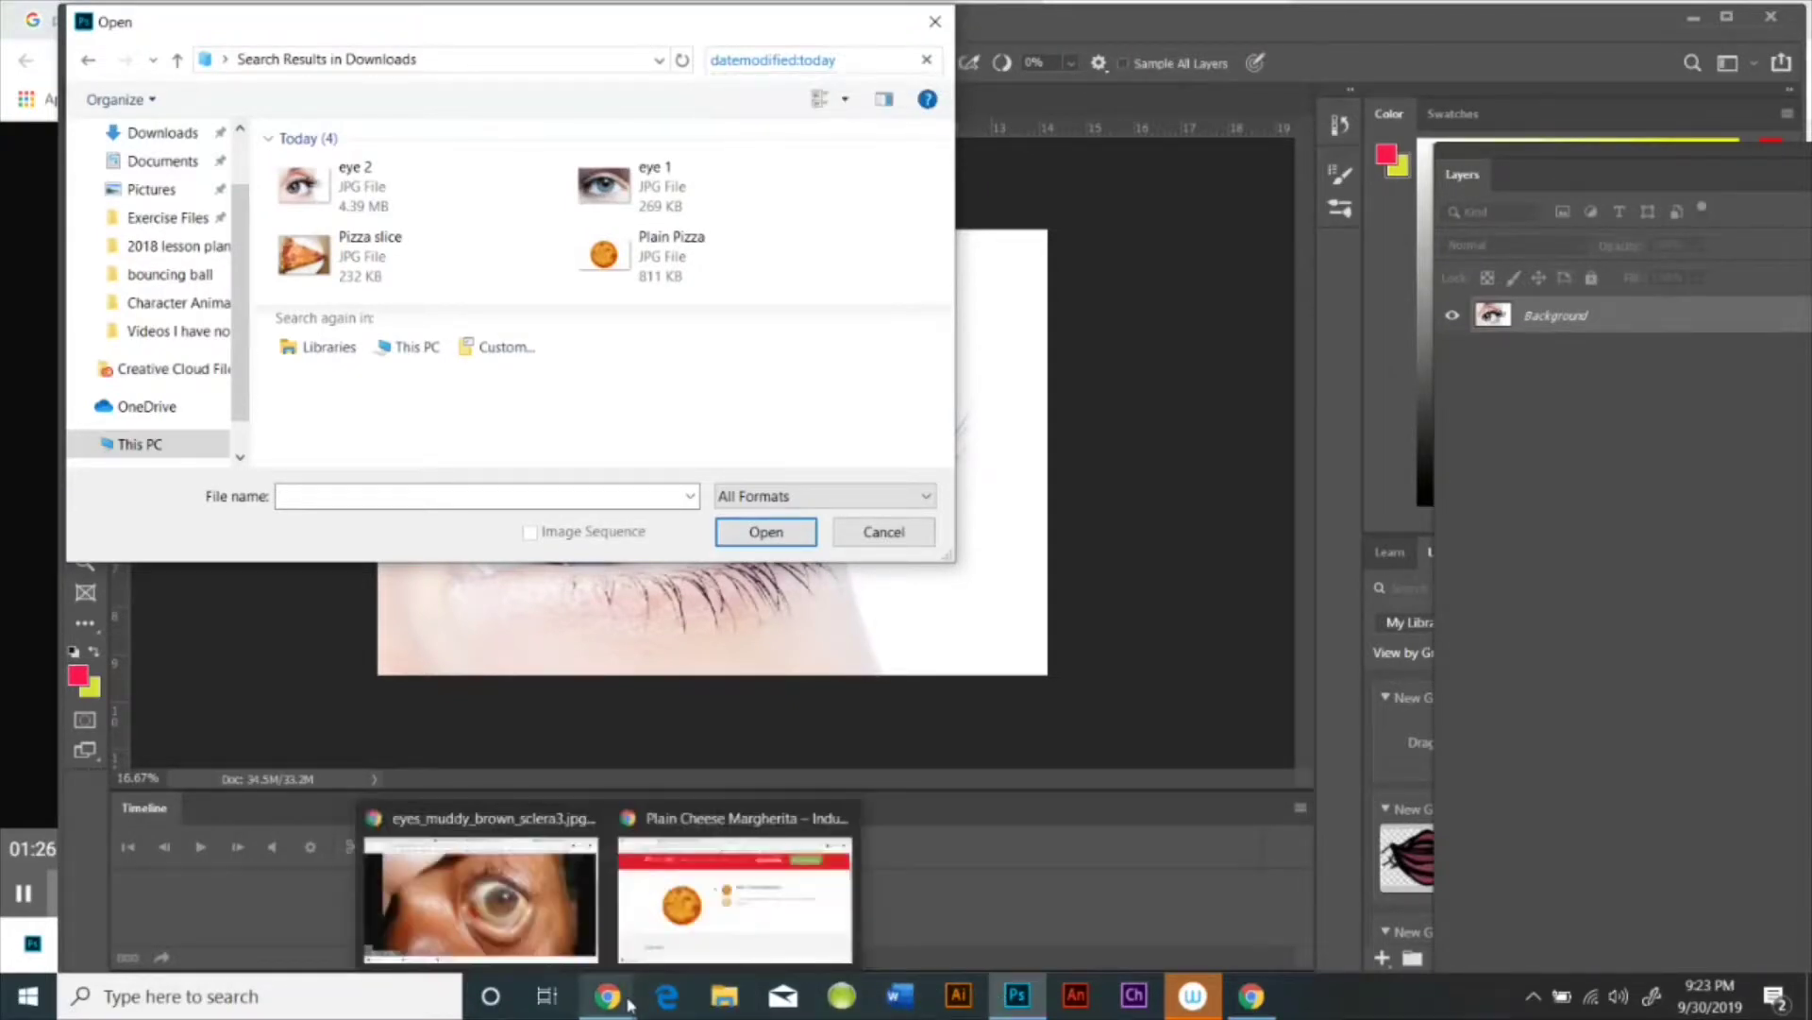
click(481, 896)
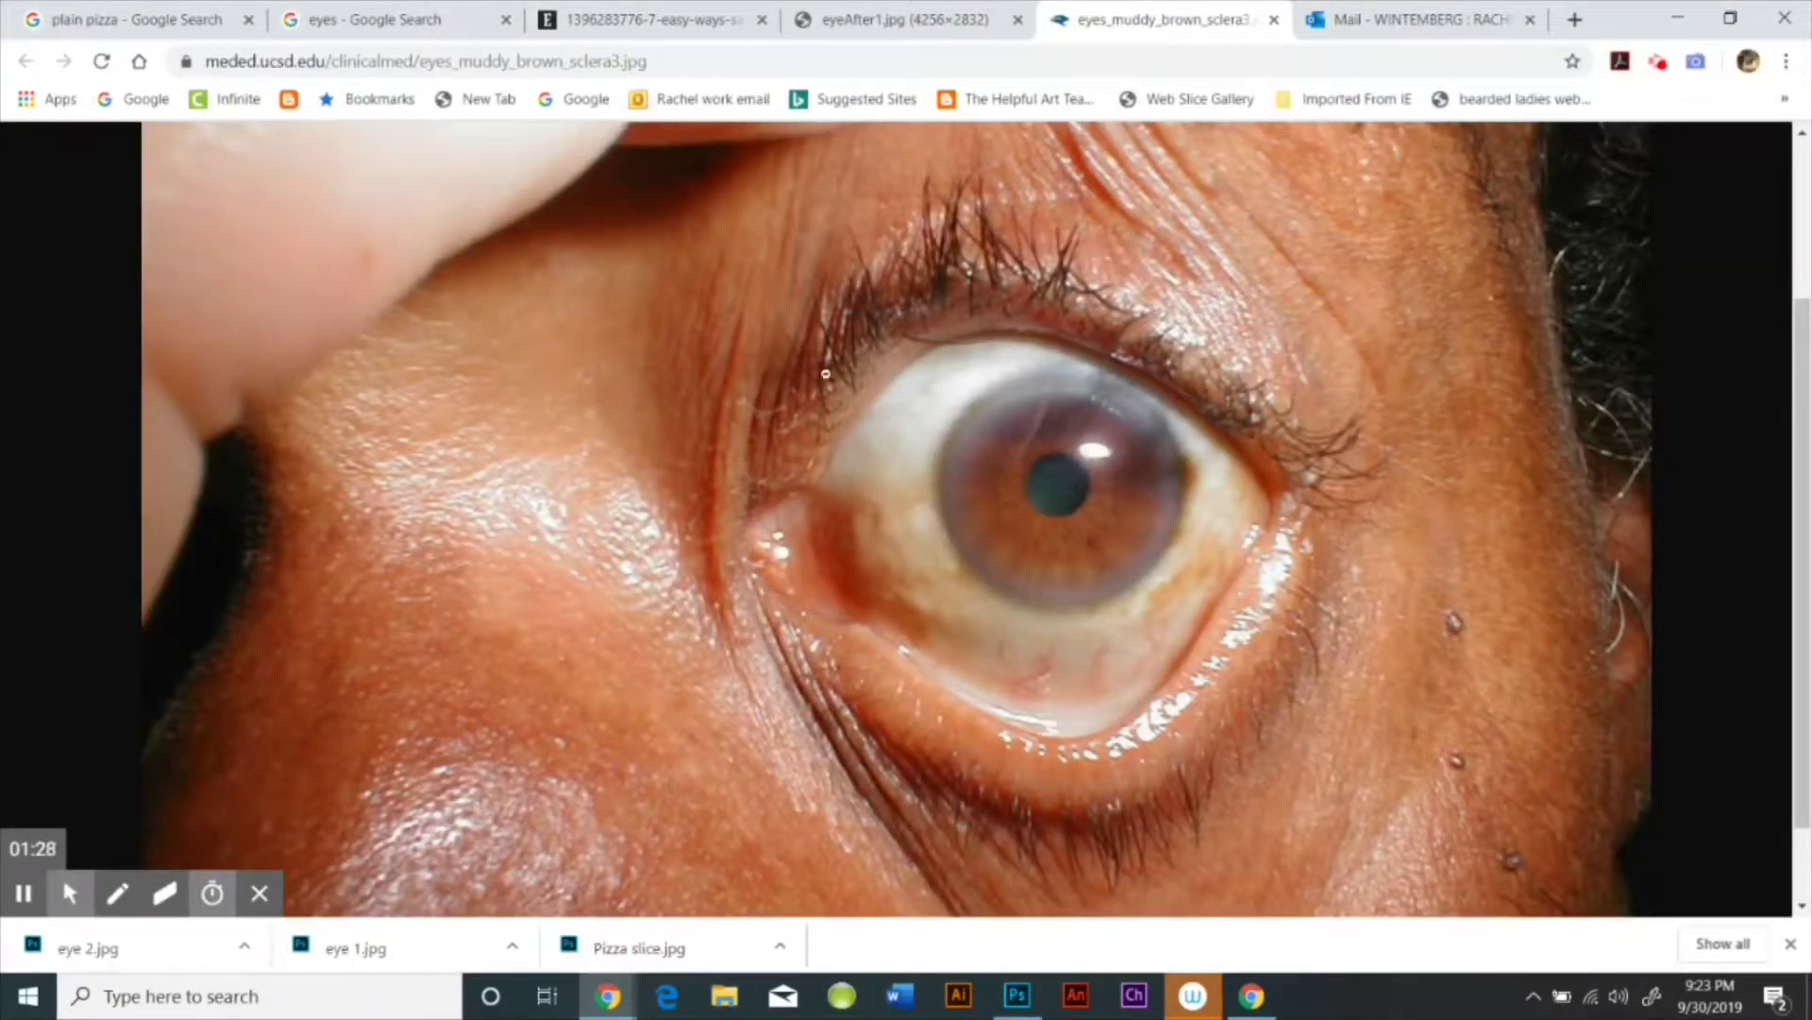
right_click(826, 374)
click(924, 421)
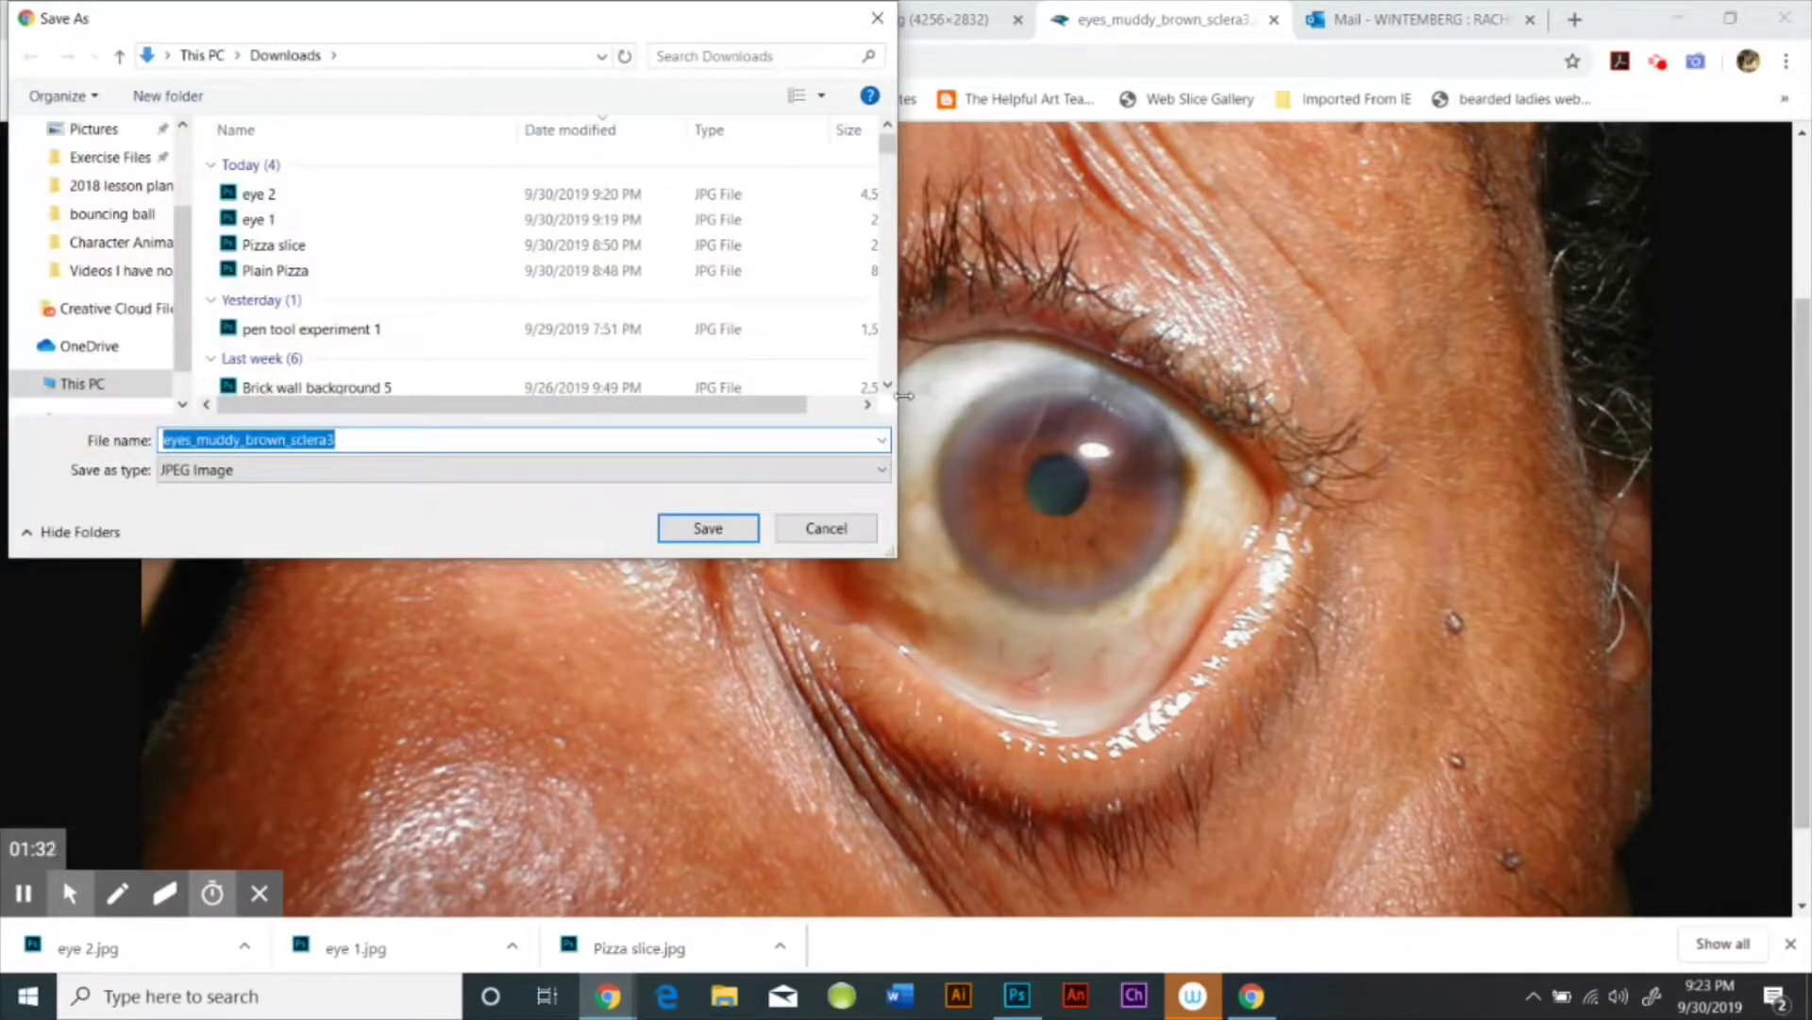
text(eye )
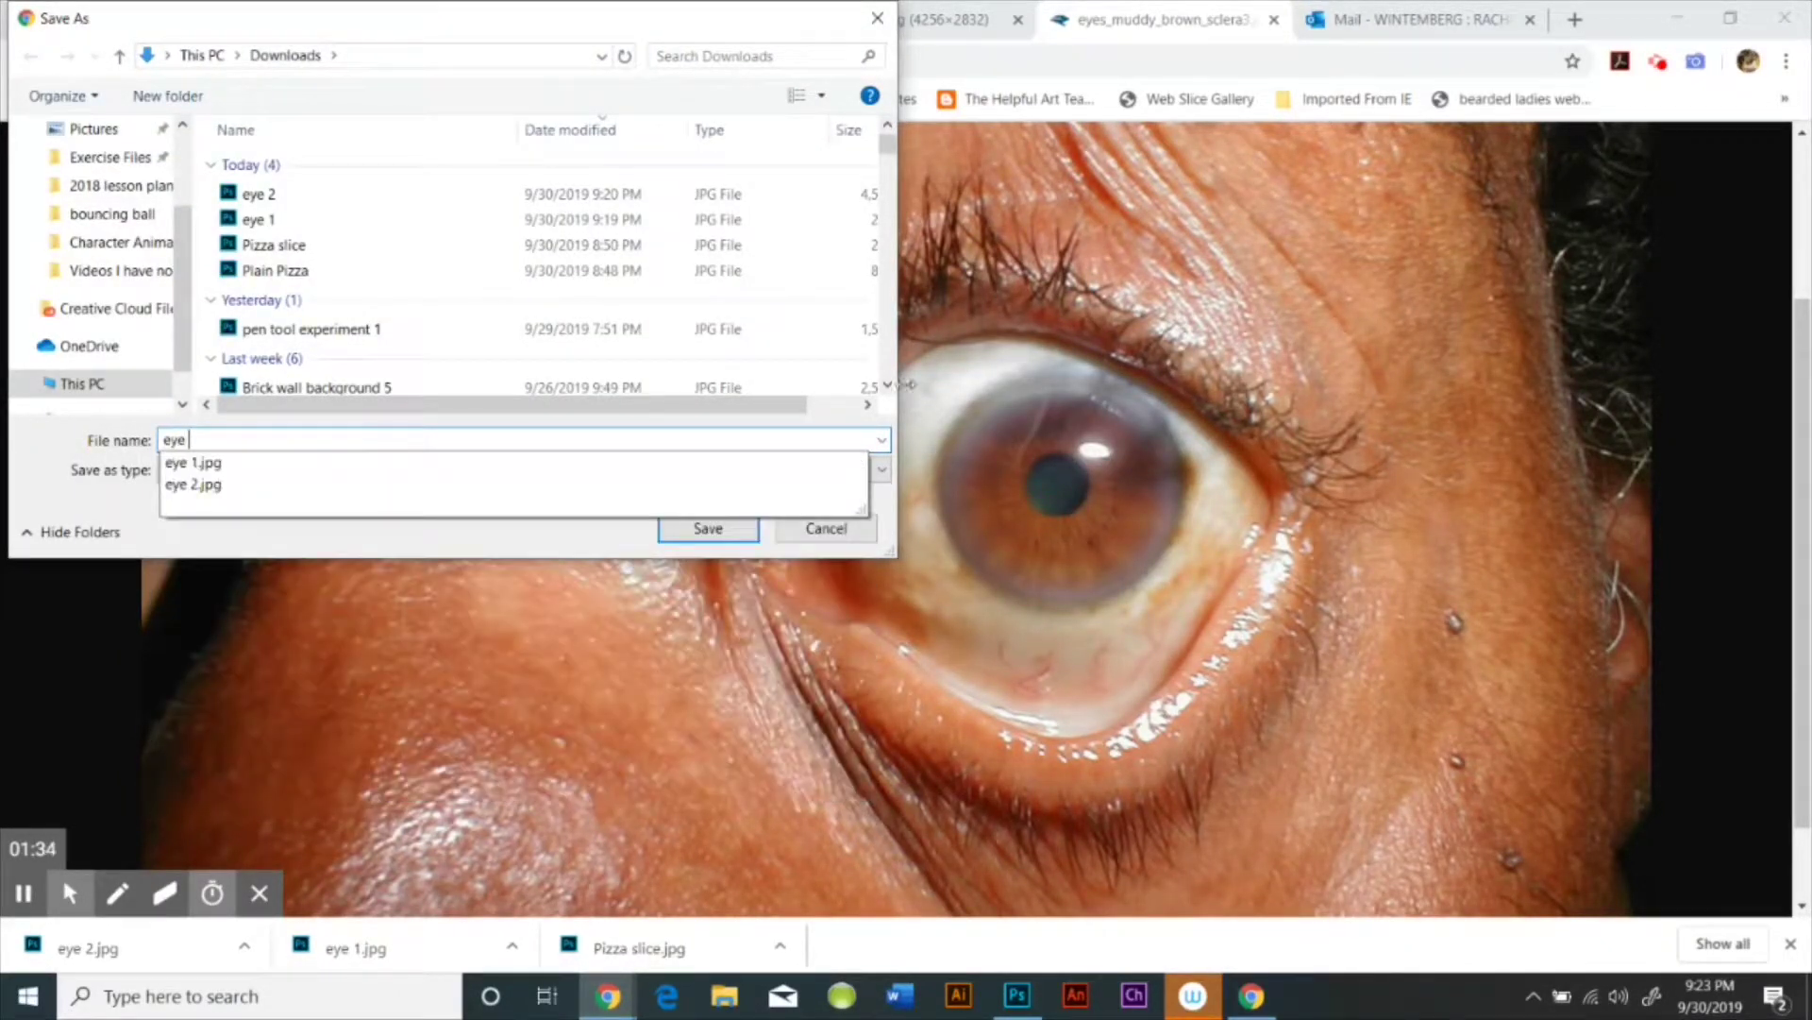
text(3)
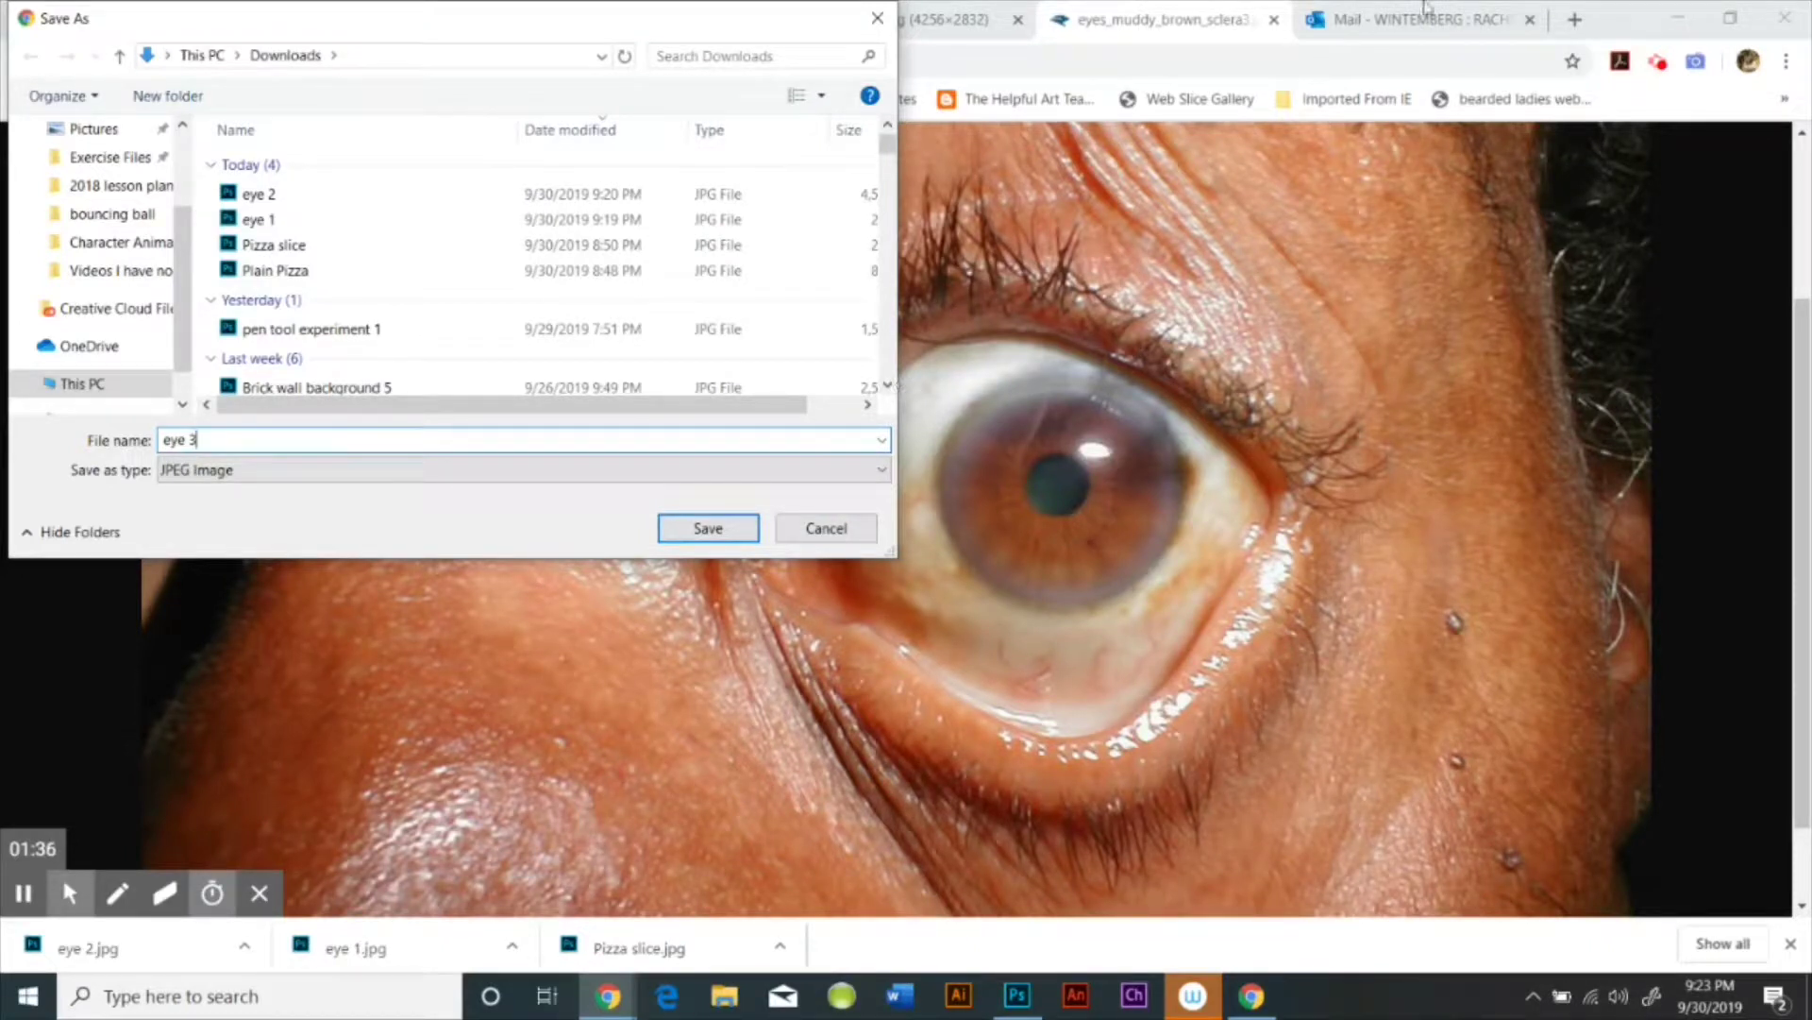
click(746, 534)
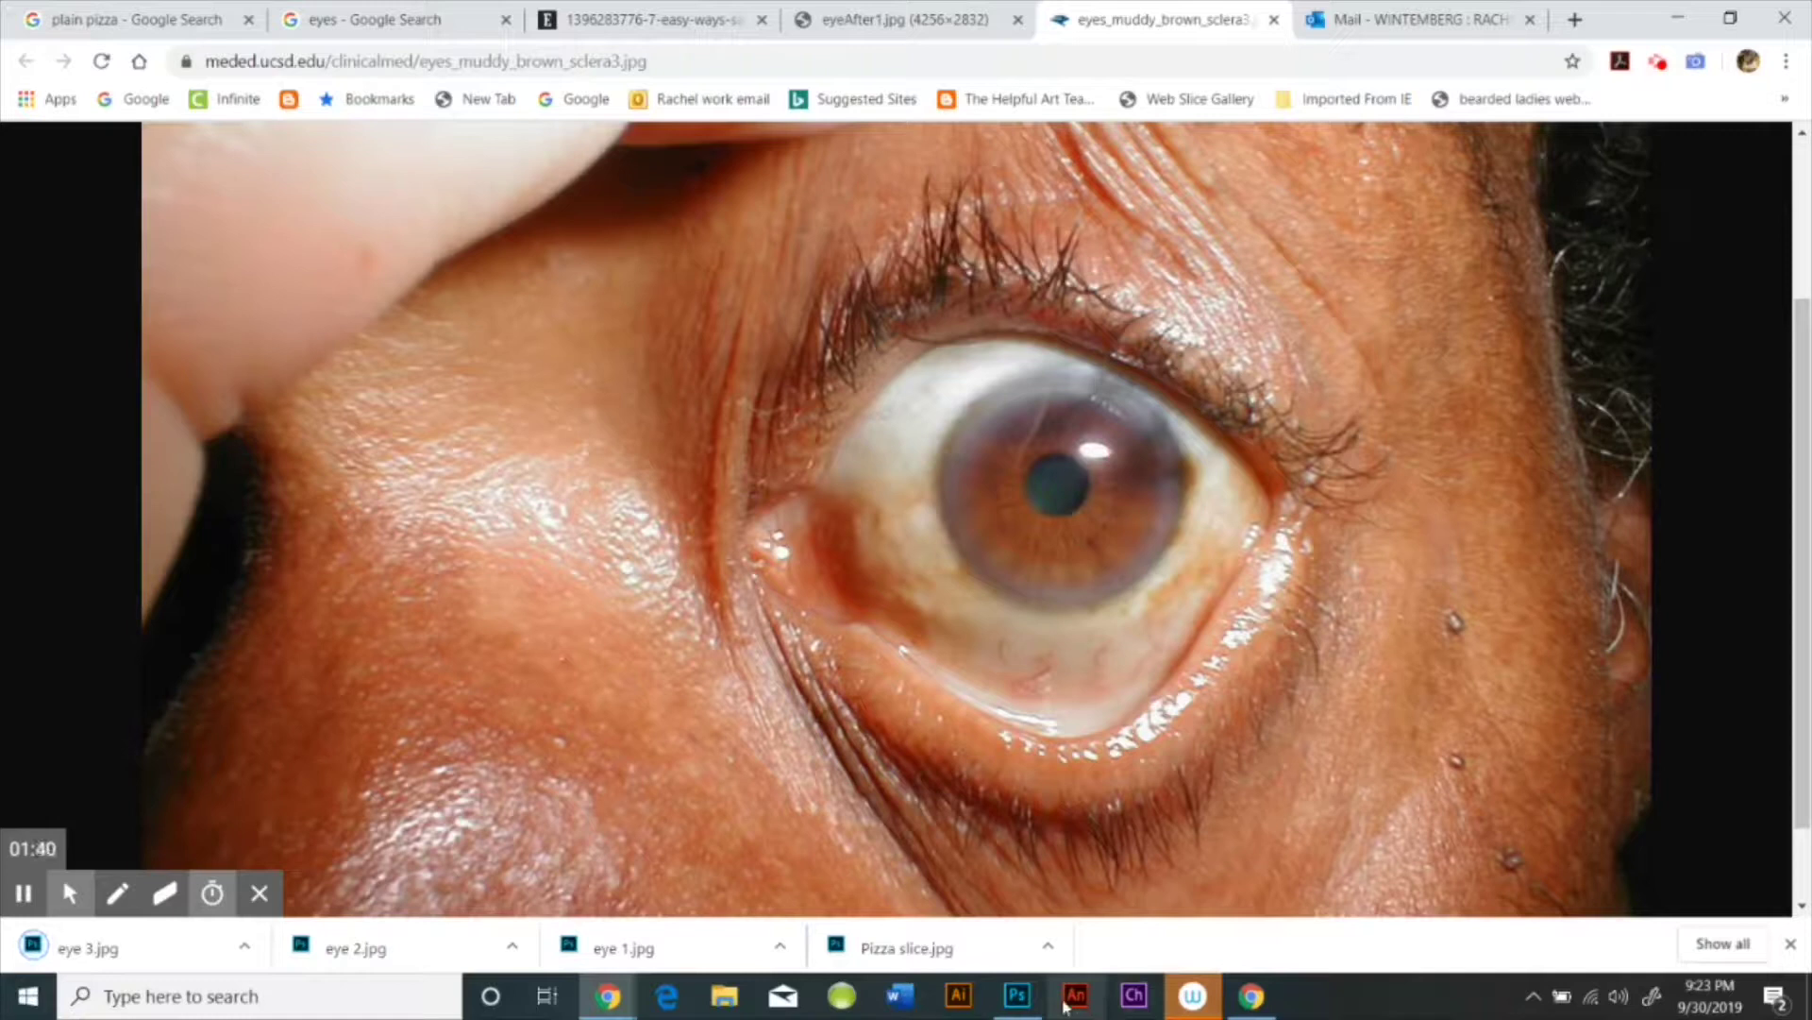
Step: Open eye 3.jpg in Photoshop from the filtered Open dialog
click(1022, 1004)
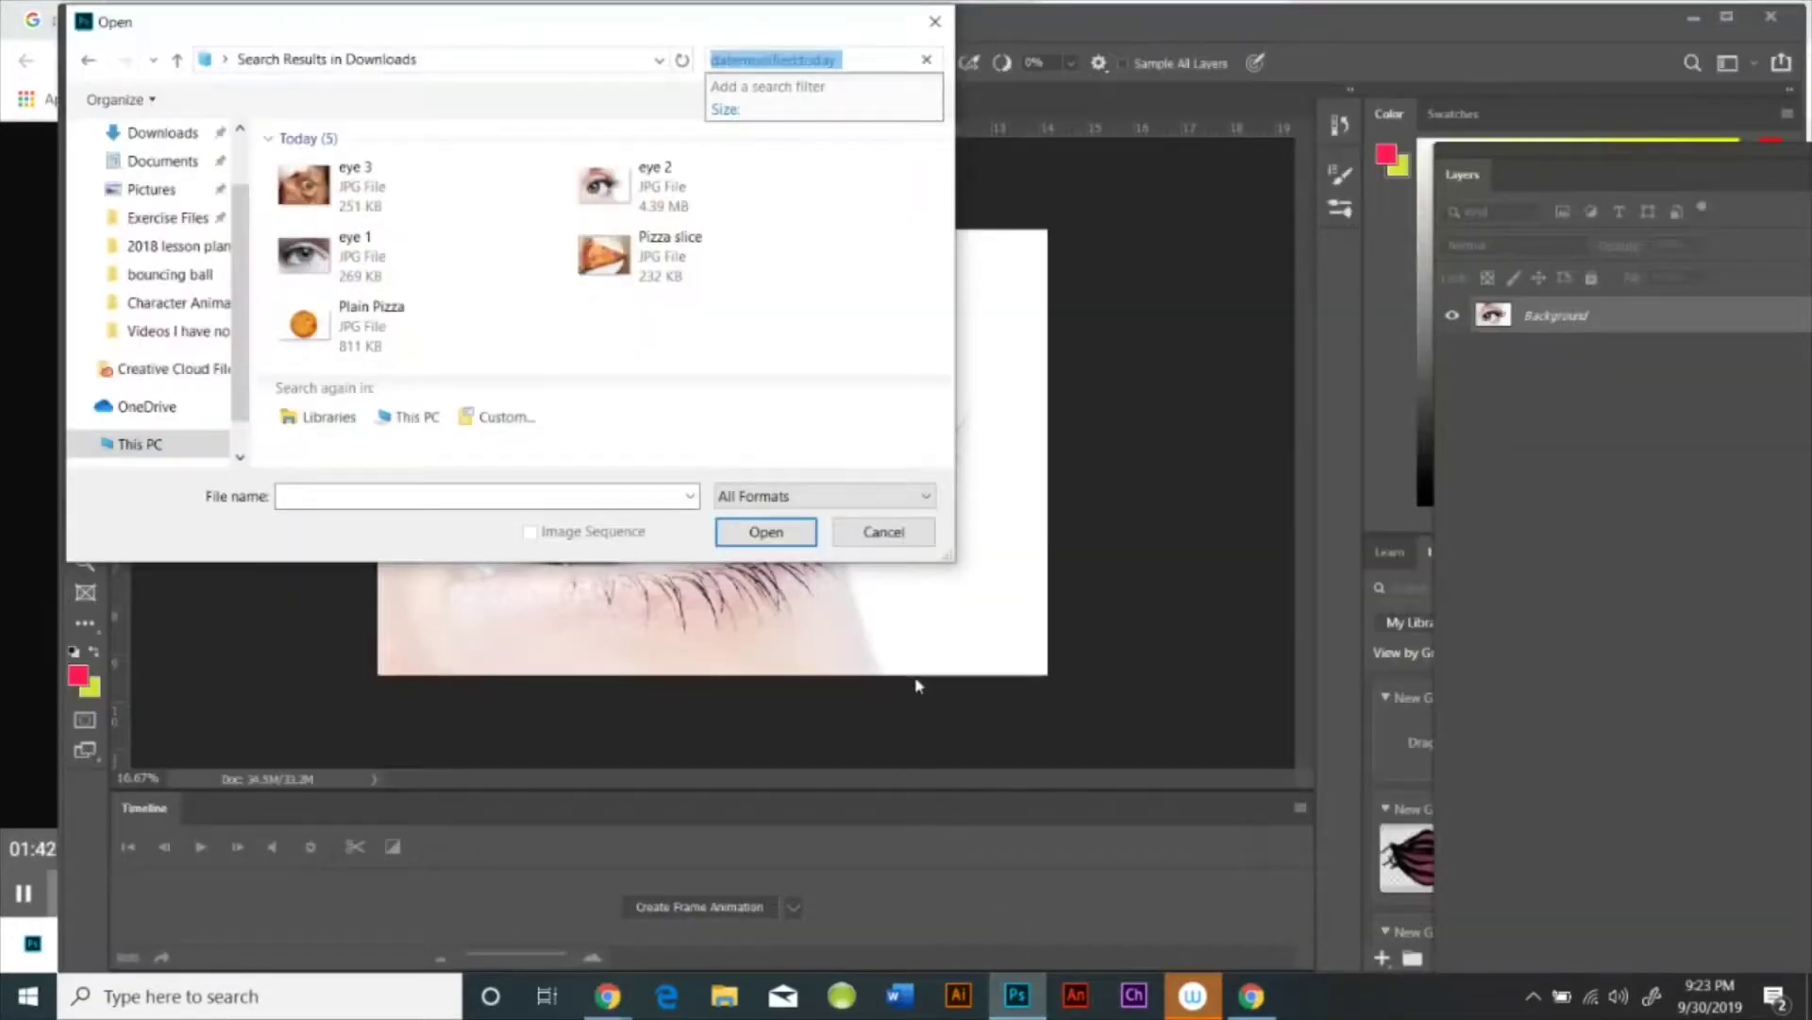
click(365, 179)
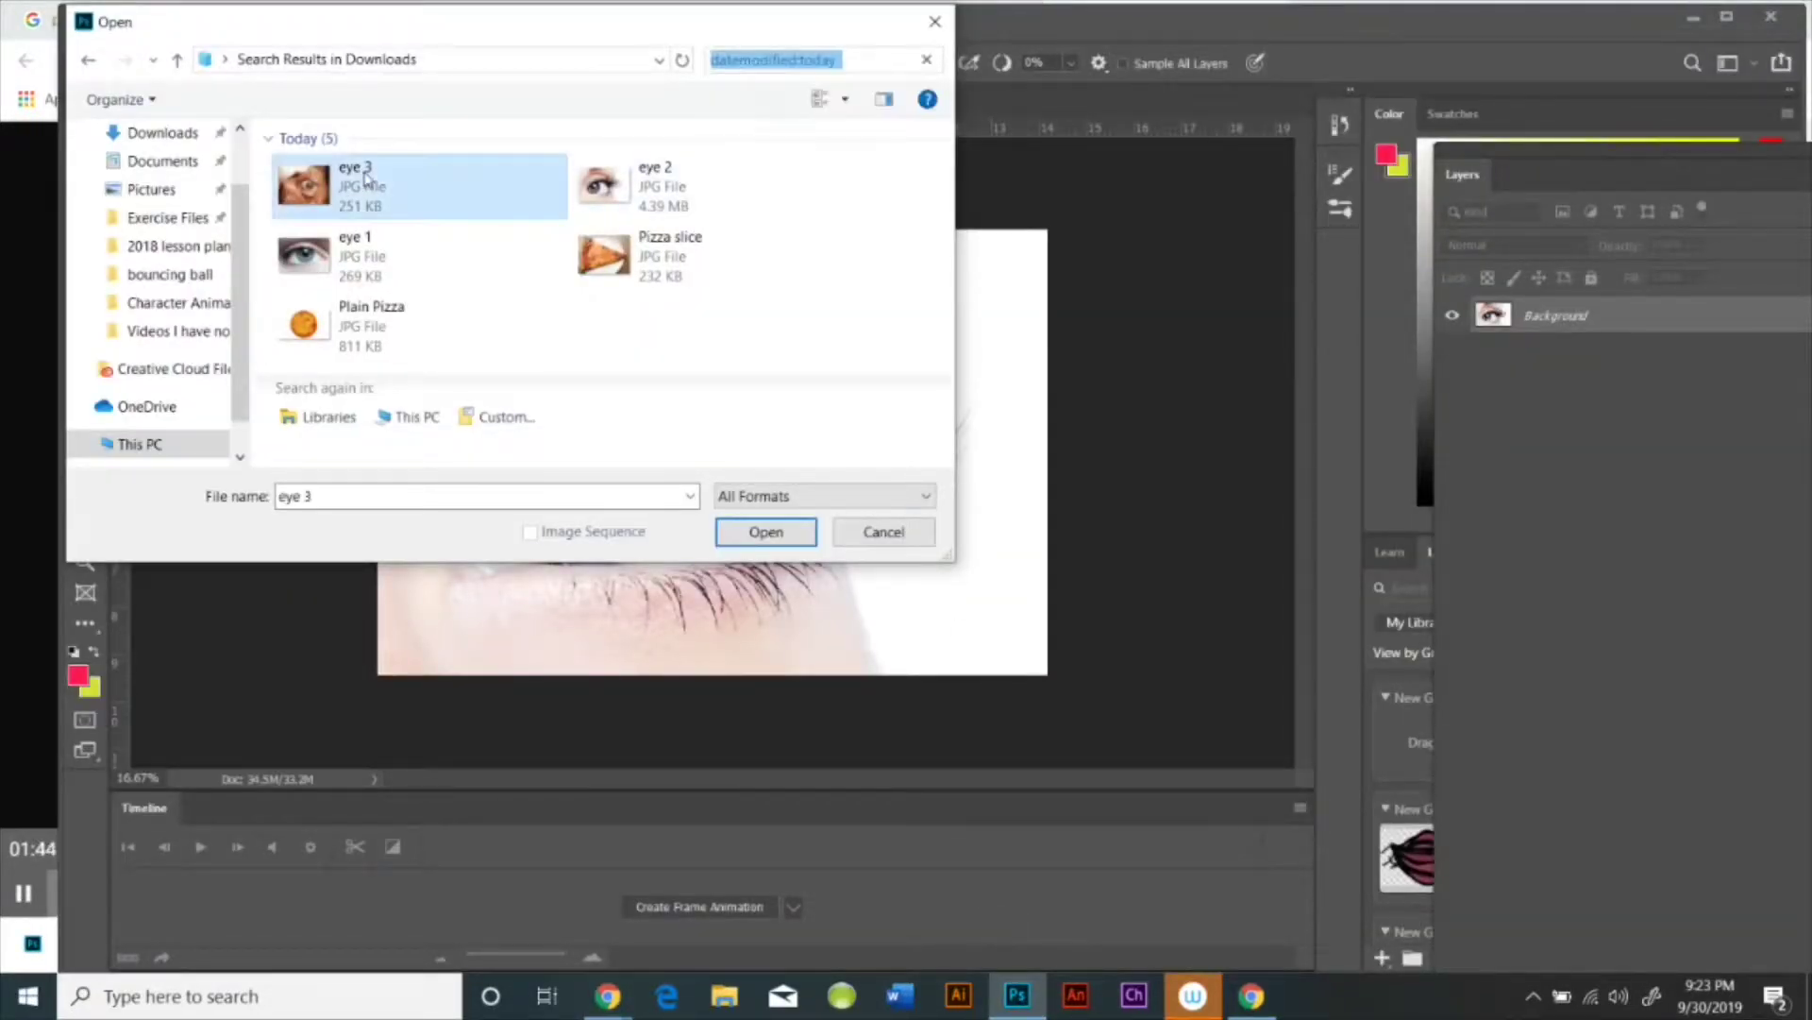
click(765, 532)
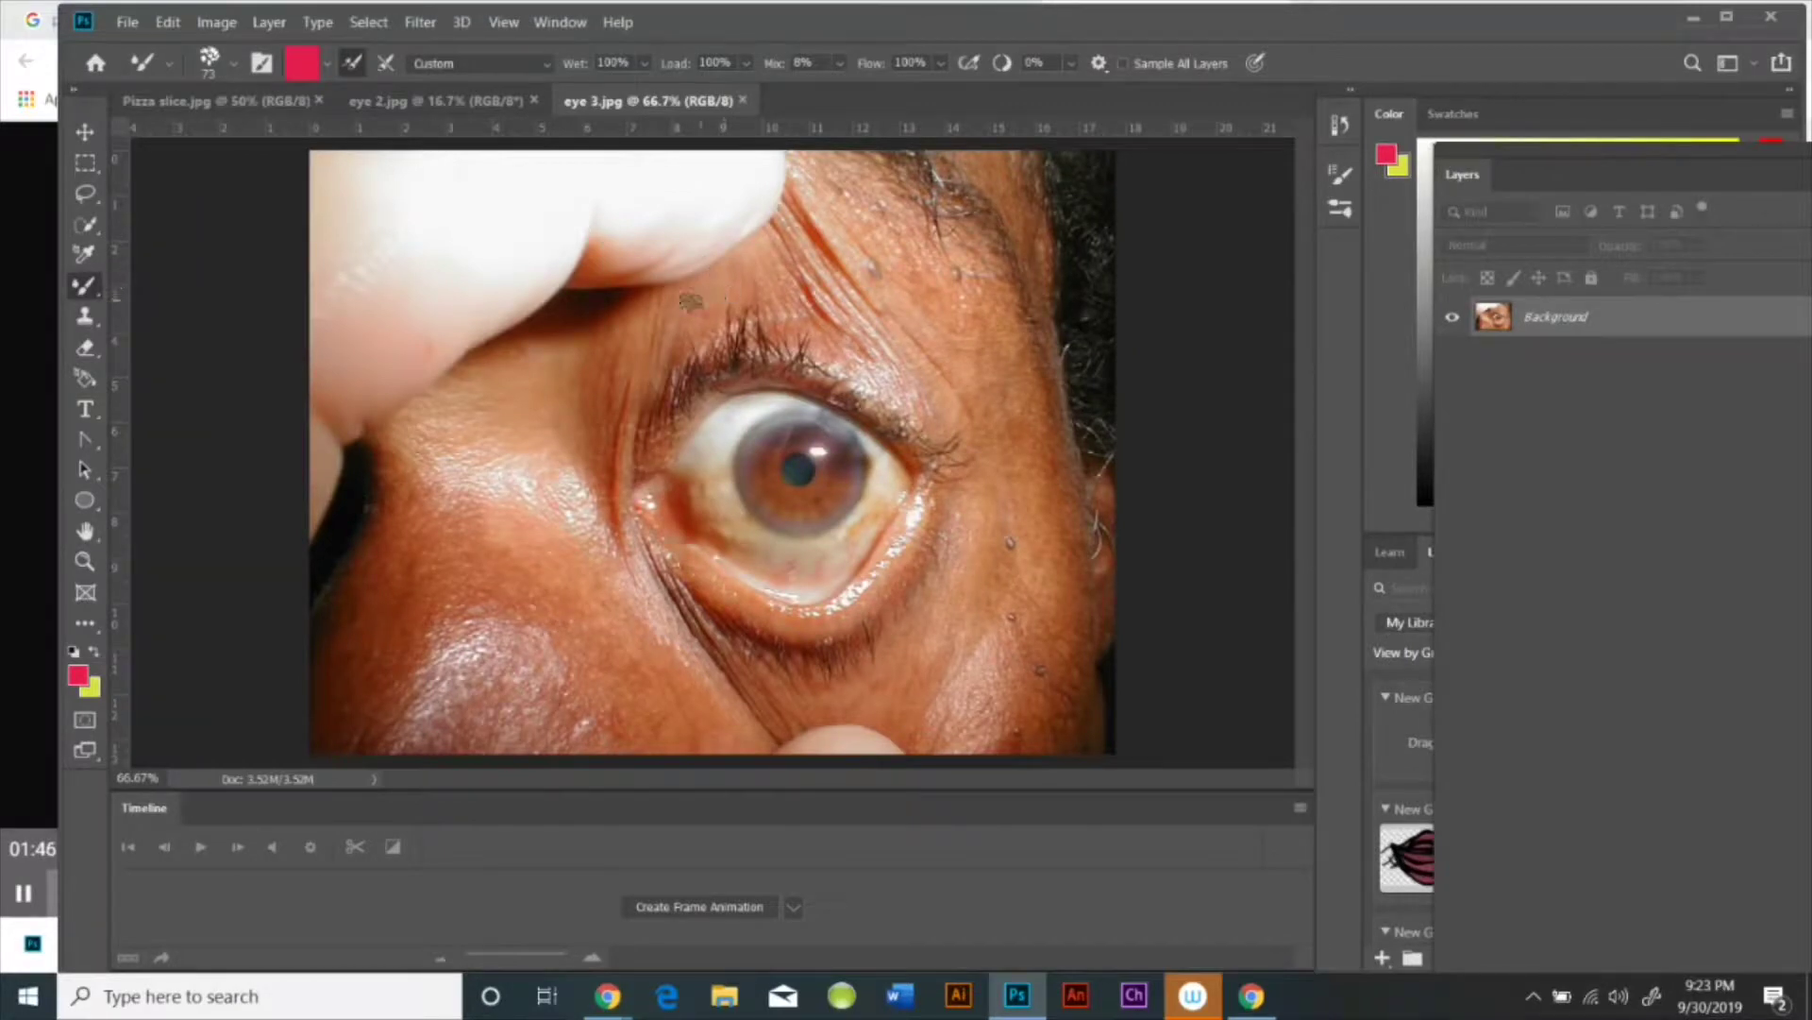
Step: Lasso a freehand selection around the eye and copy it
click(87, 195)
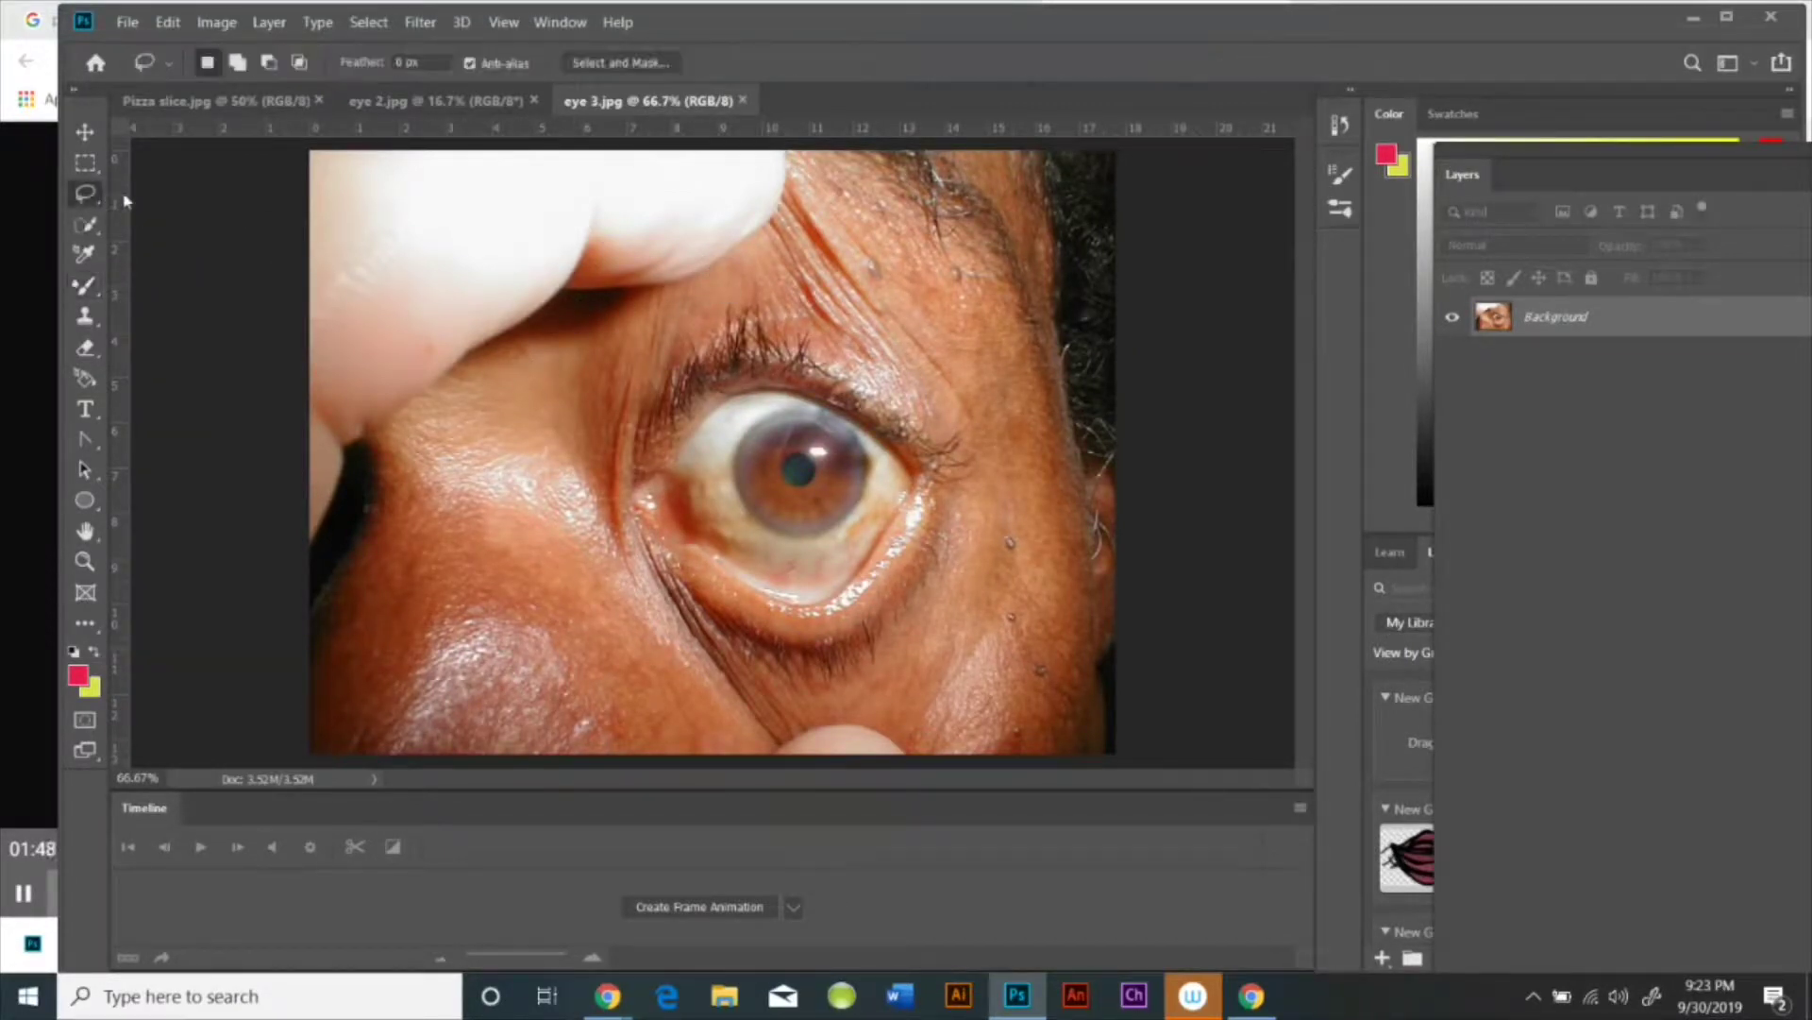
mouse_move(712, 298)
mouse_down()
mouse_move(569, 485)
mouse_move(612, 601)
mouse_up()
mouse_move(748, 695)
mouse_down()
mouse_move(835, 712)
mouse_move(918, 668)
mouse_move(988, 439)
mouse_up()
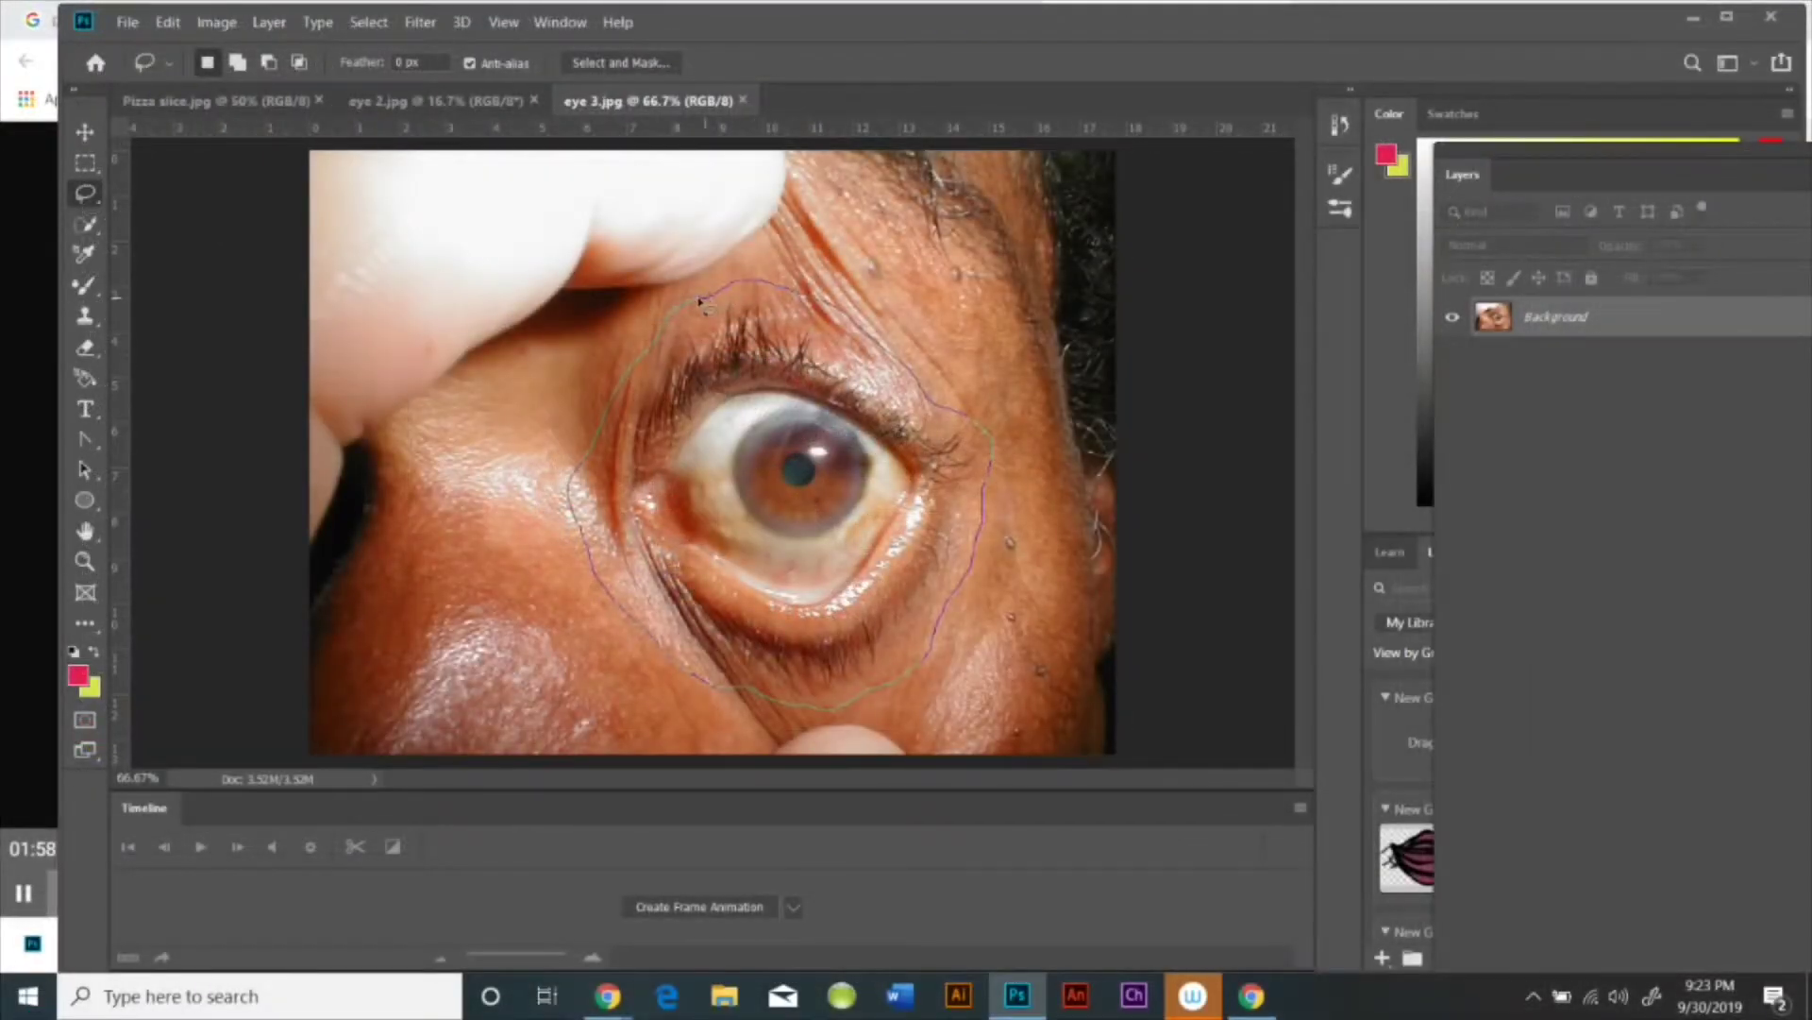
drag(697, 301, 696, 300)
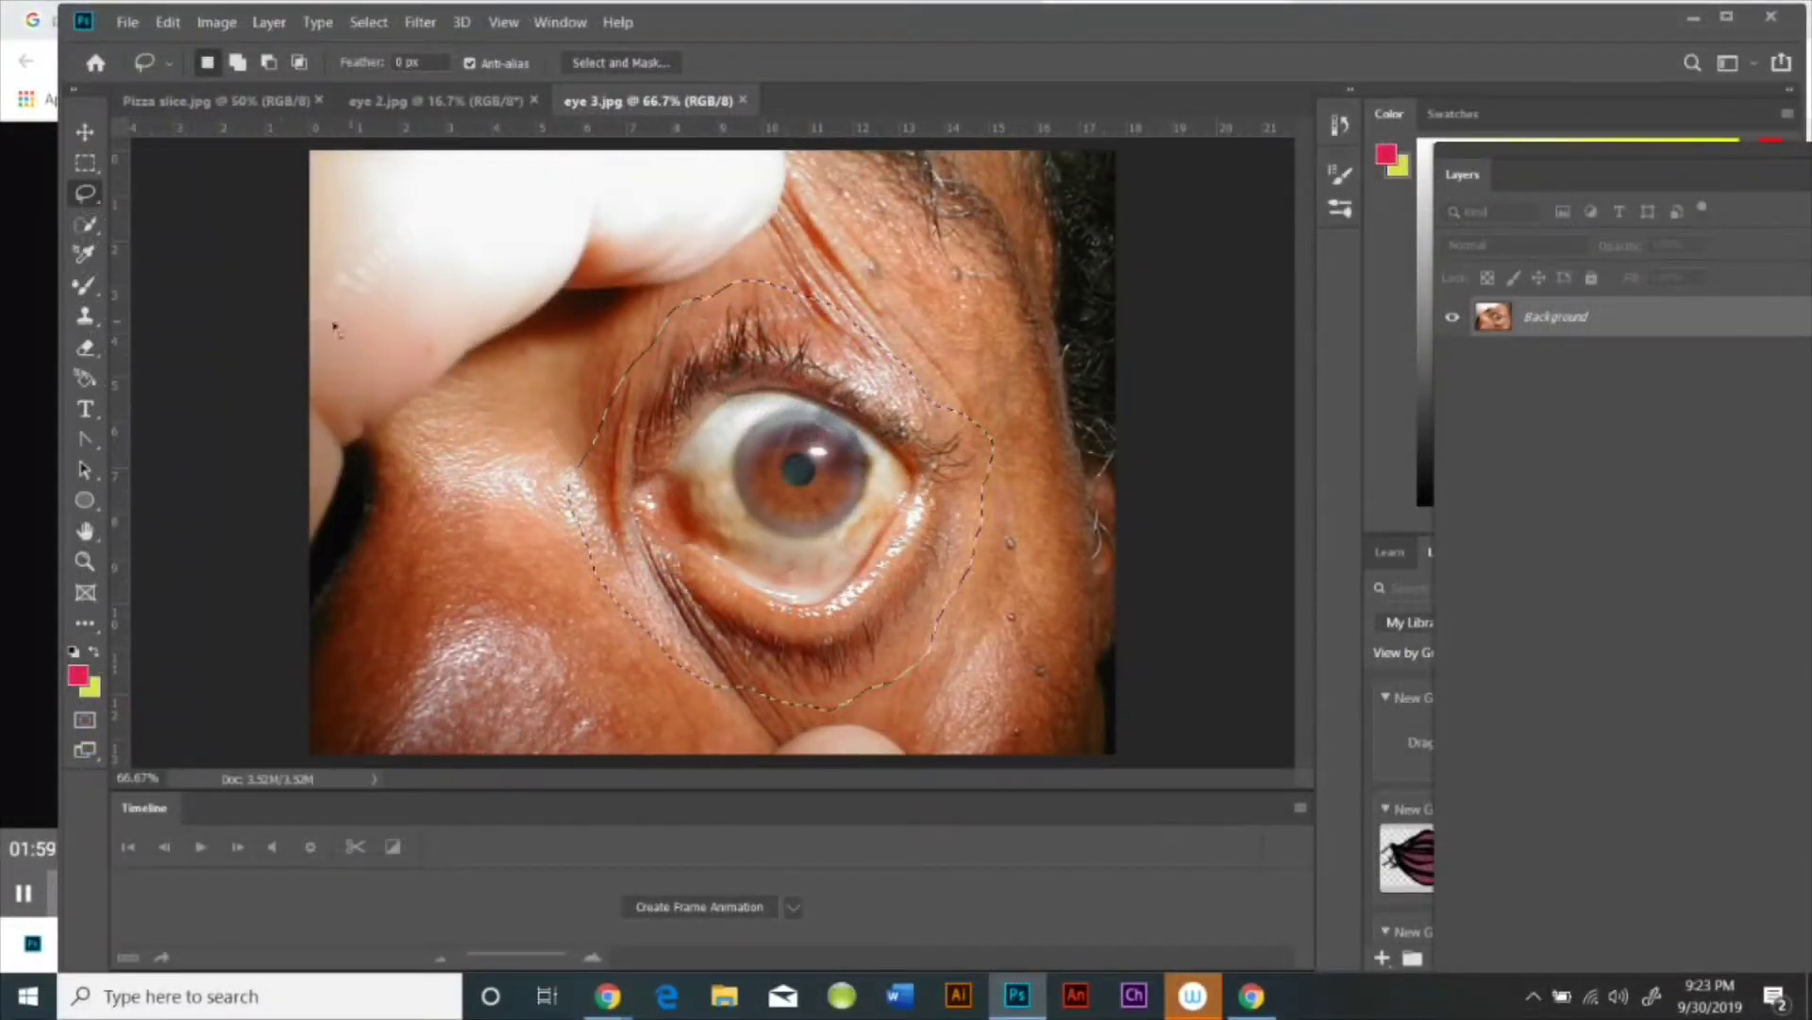
click(168, 21)
click(238, 175)
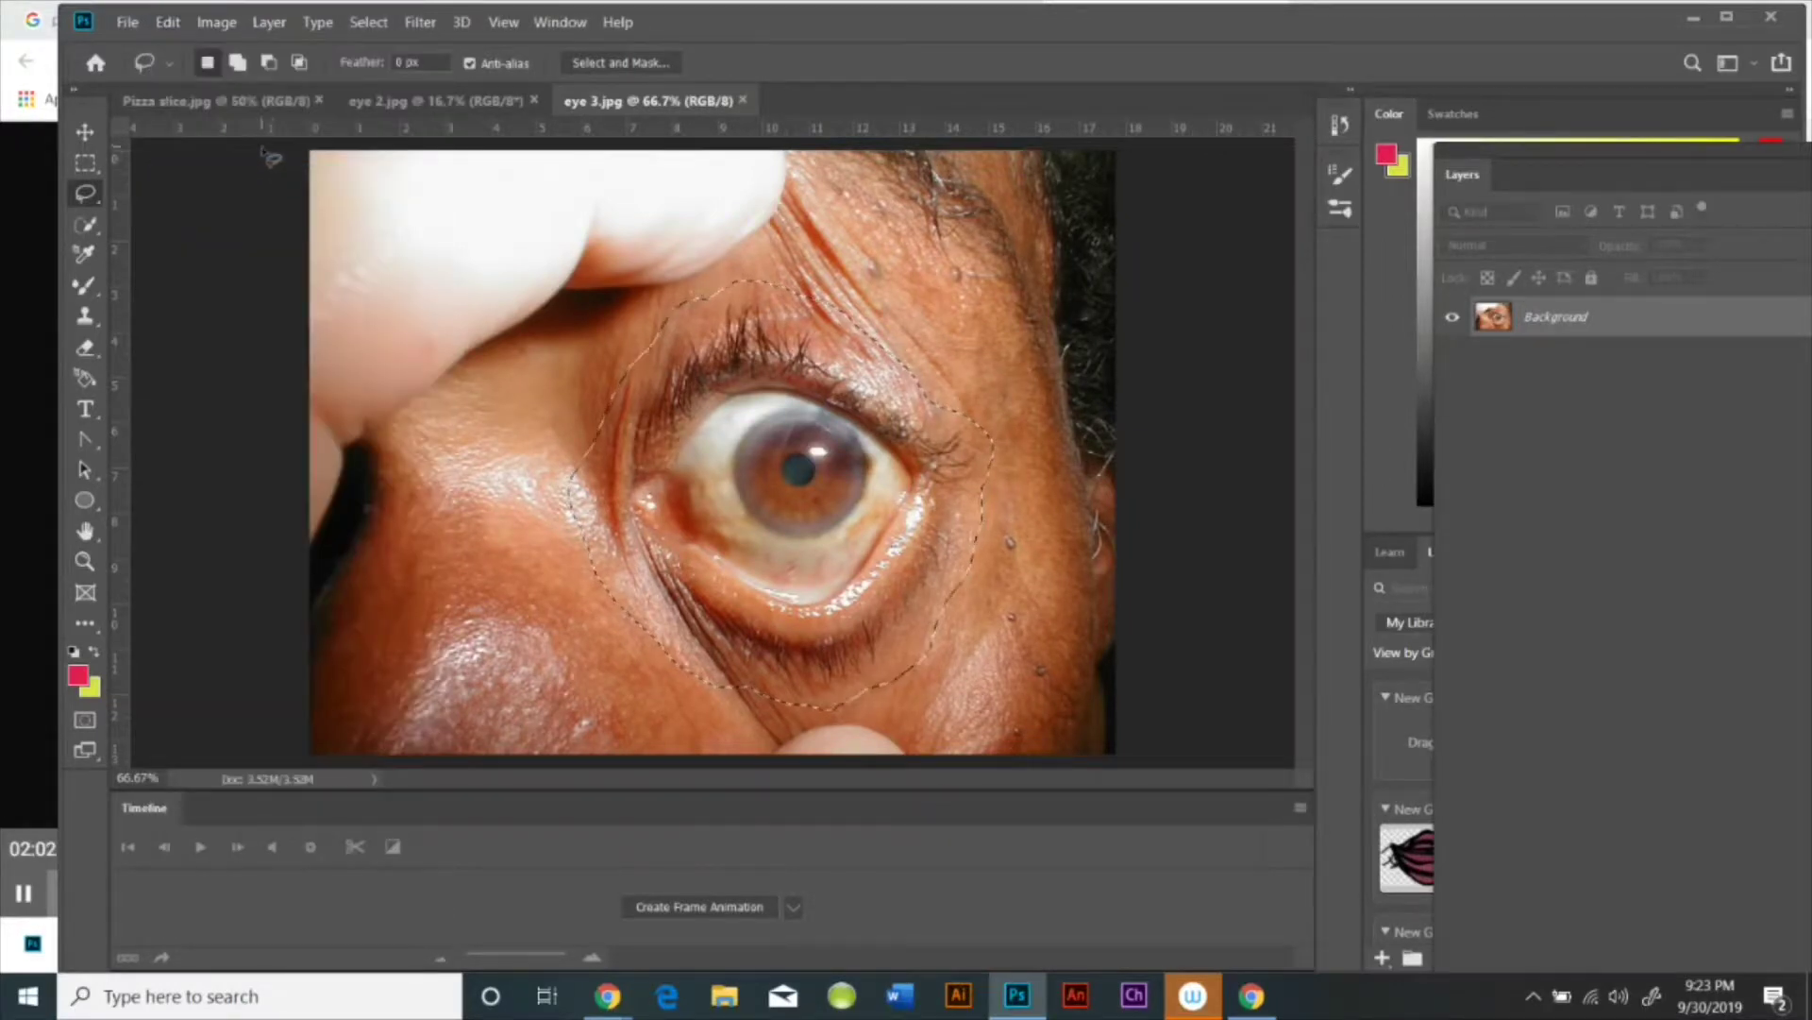
Step: Paste the copied eye onto the Pizza slice image as a new layer
click(246, 101)
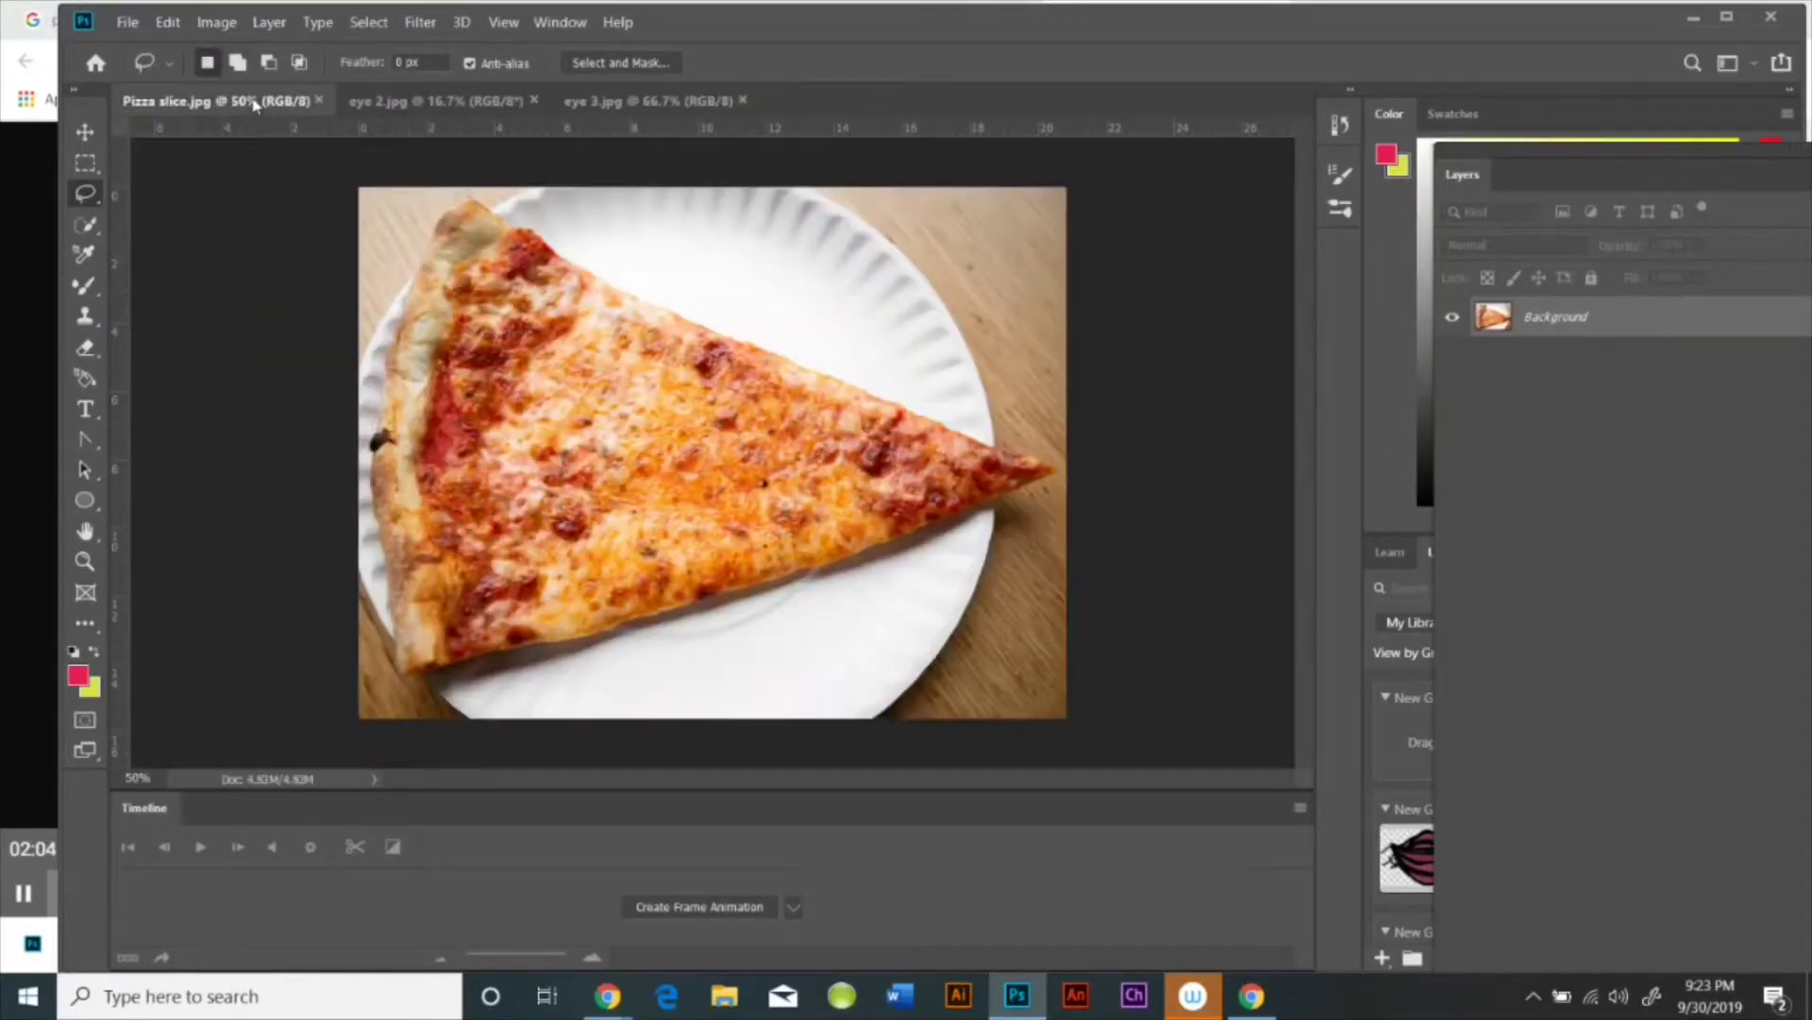
click(168, 22)
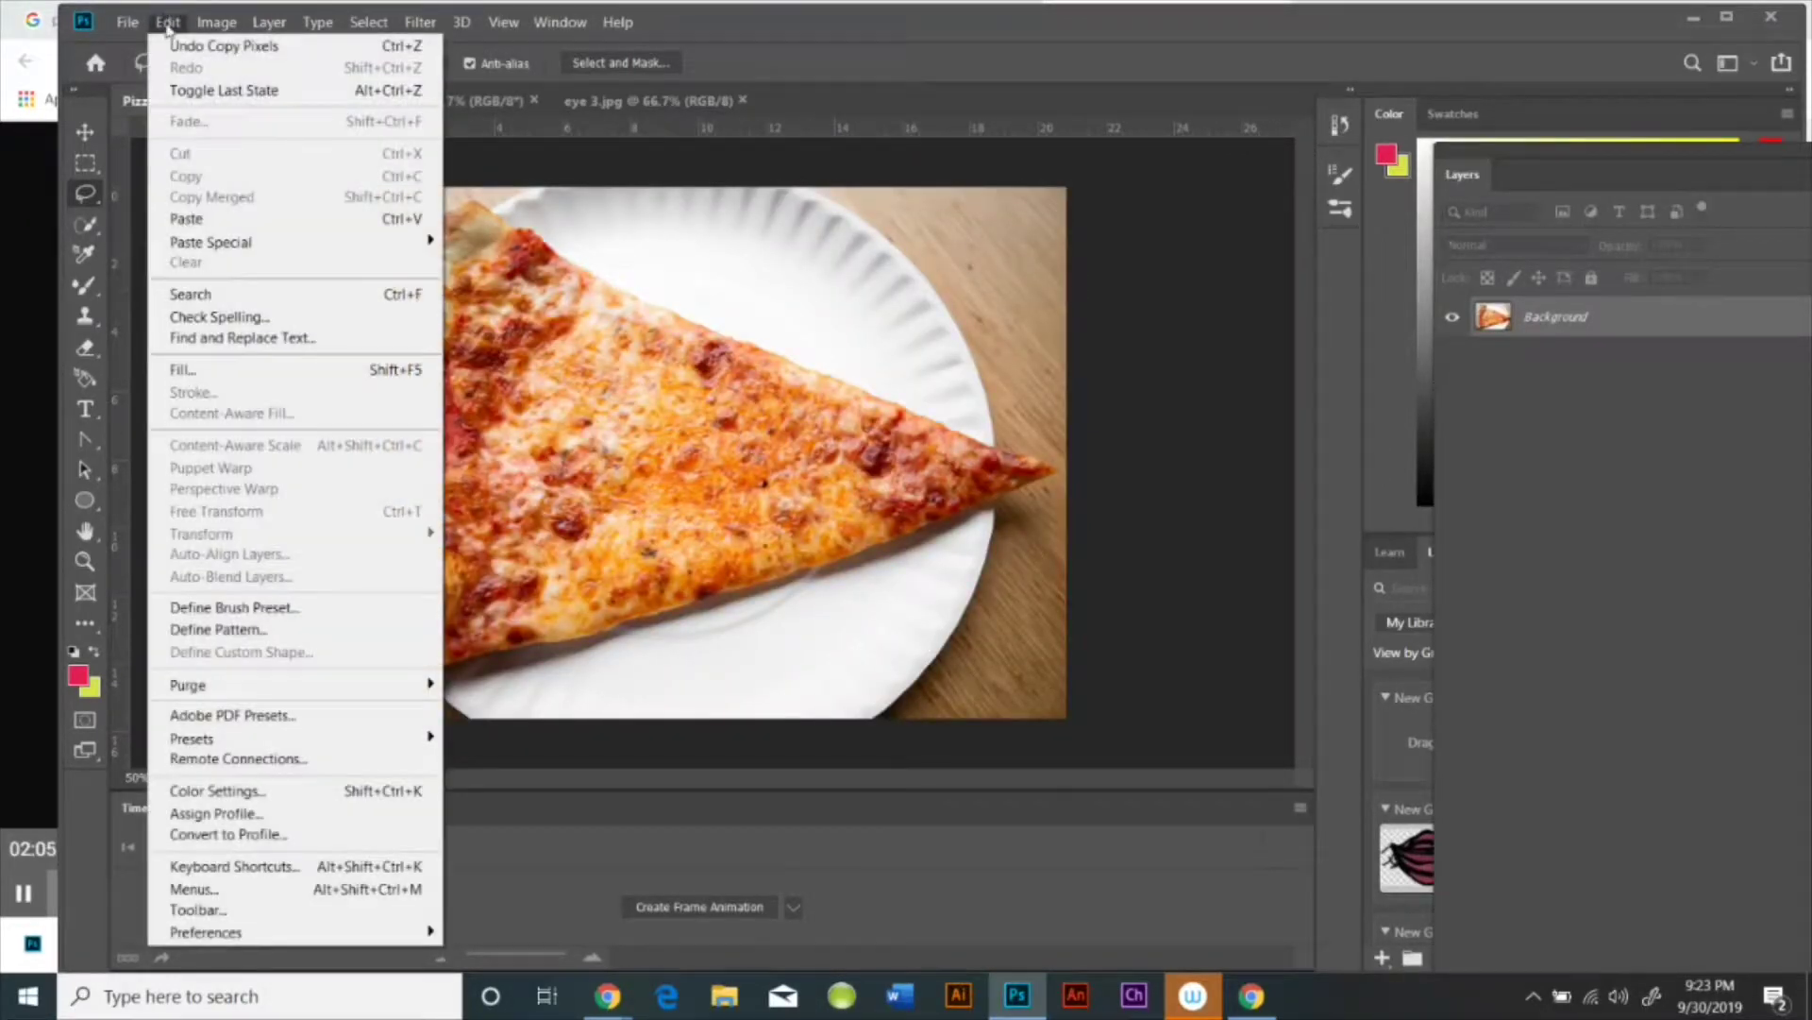
click(239, 220)
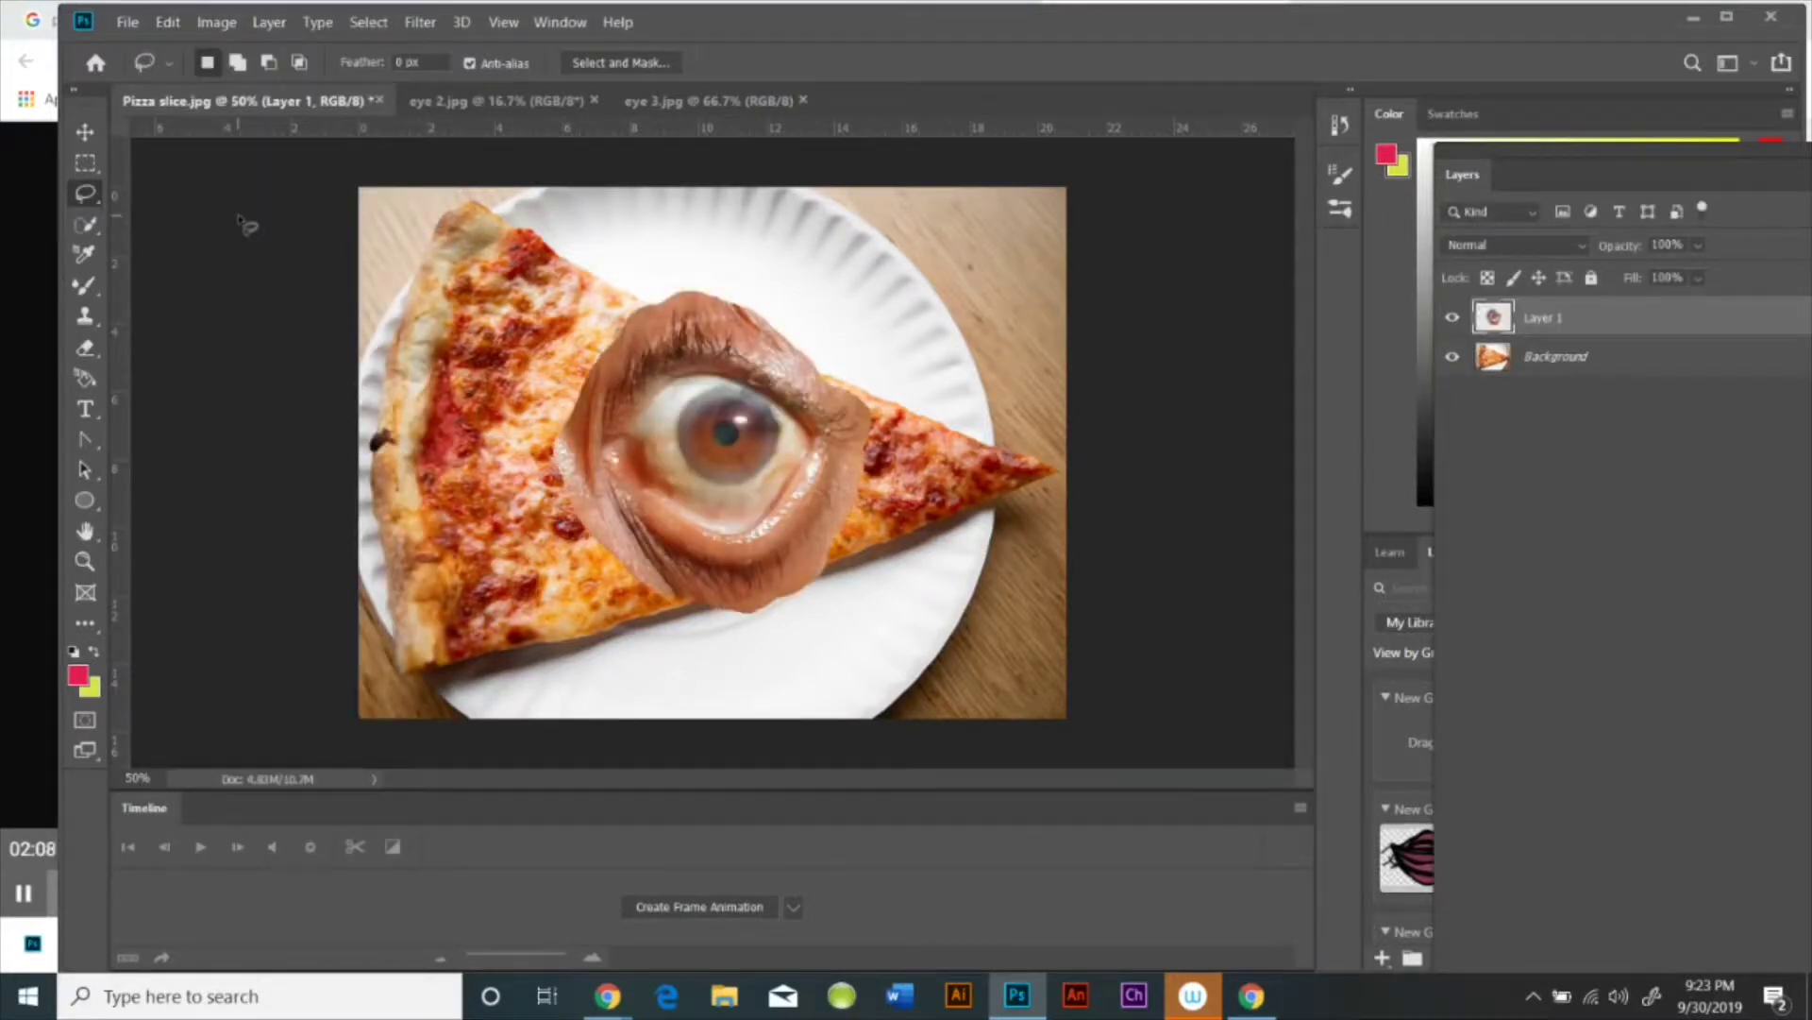
Step: Free-transform the eye to 38% and place it on the slice's upper-left cheese
click(170, 21)
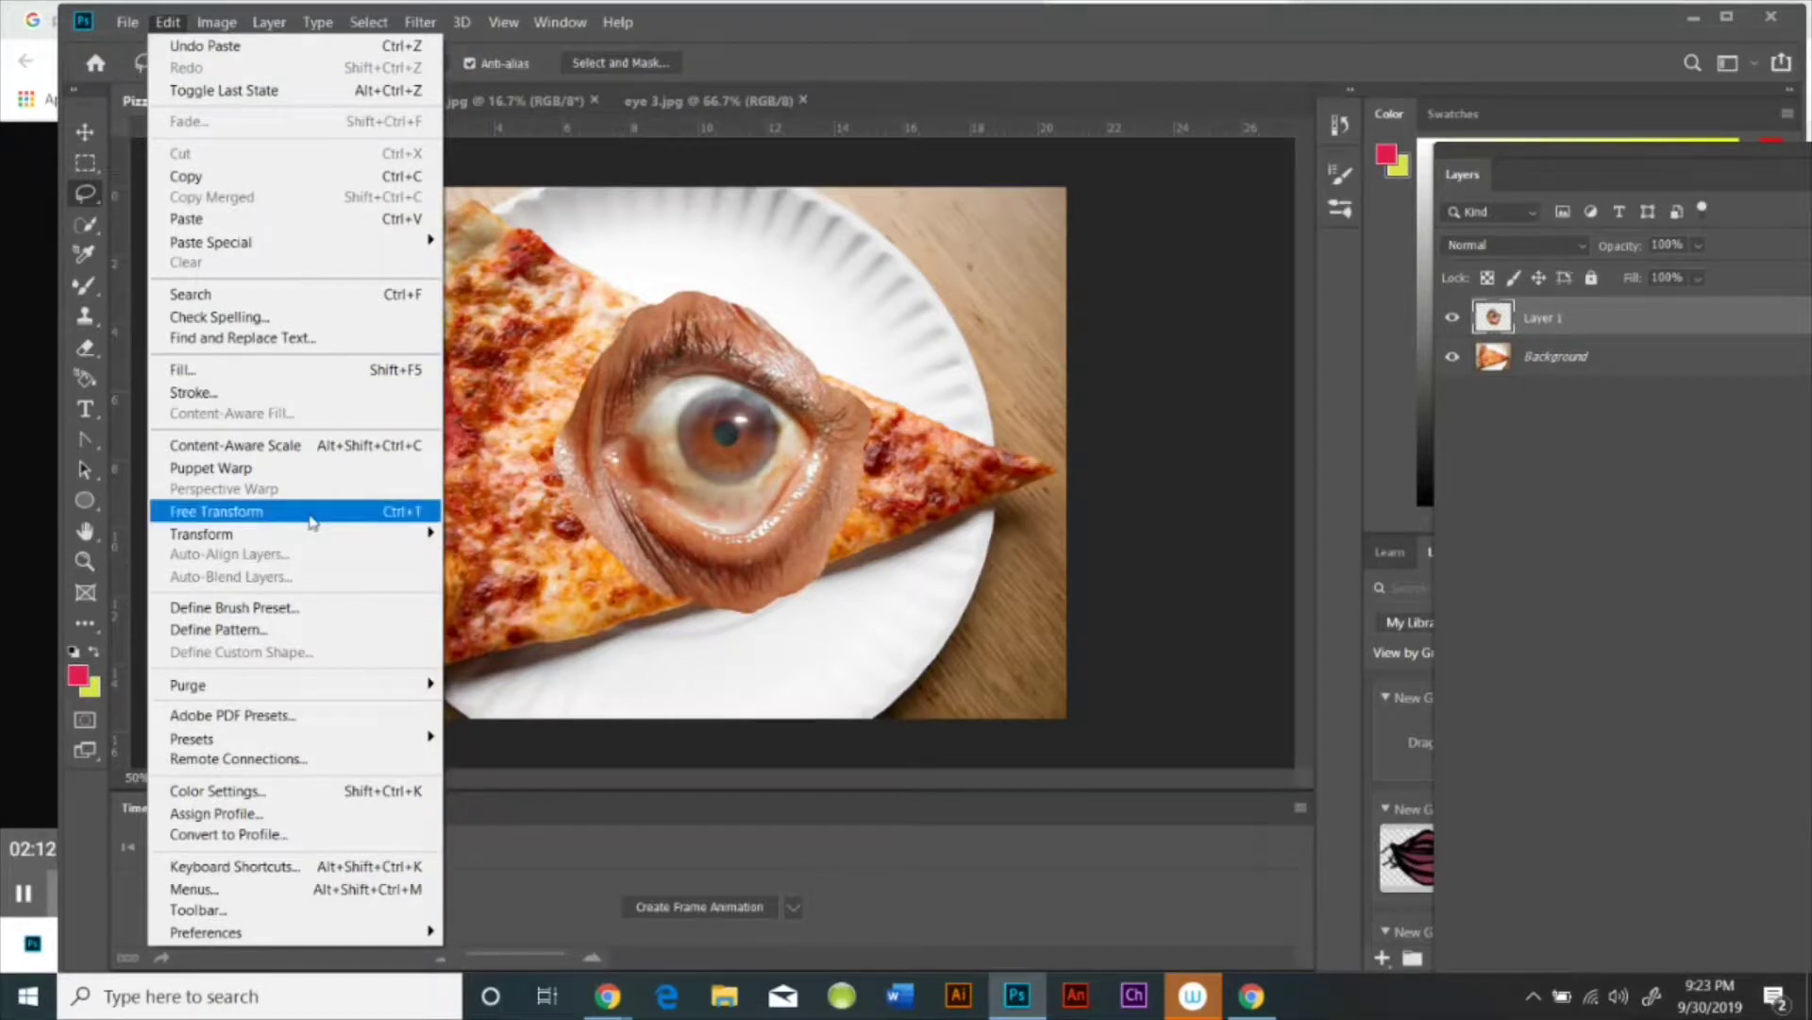
mouse_move(311, 533)
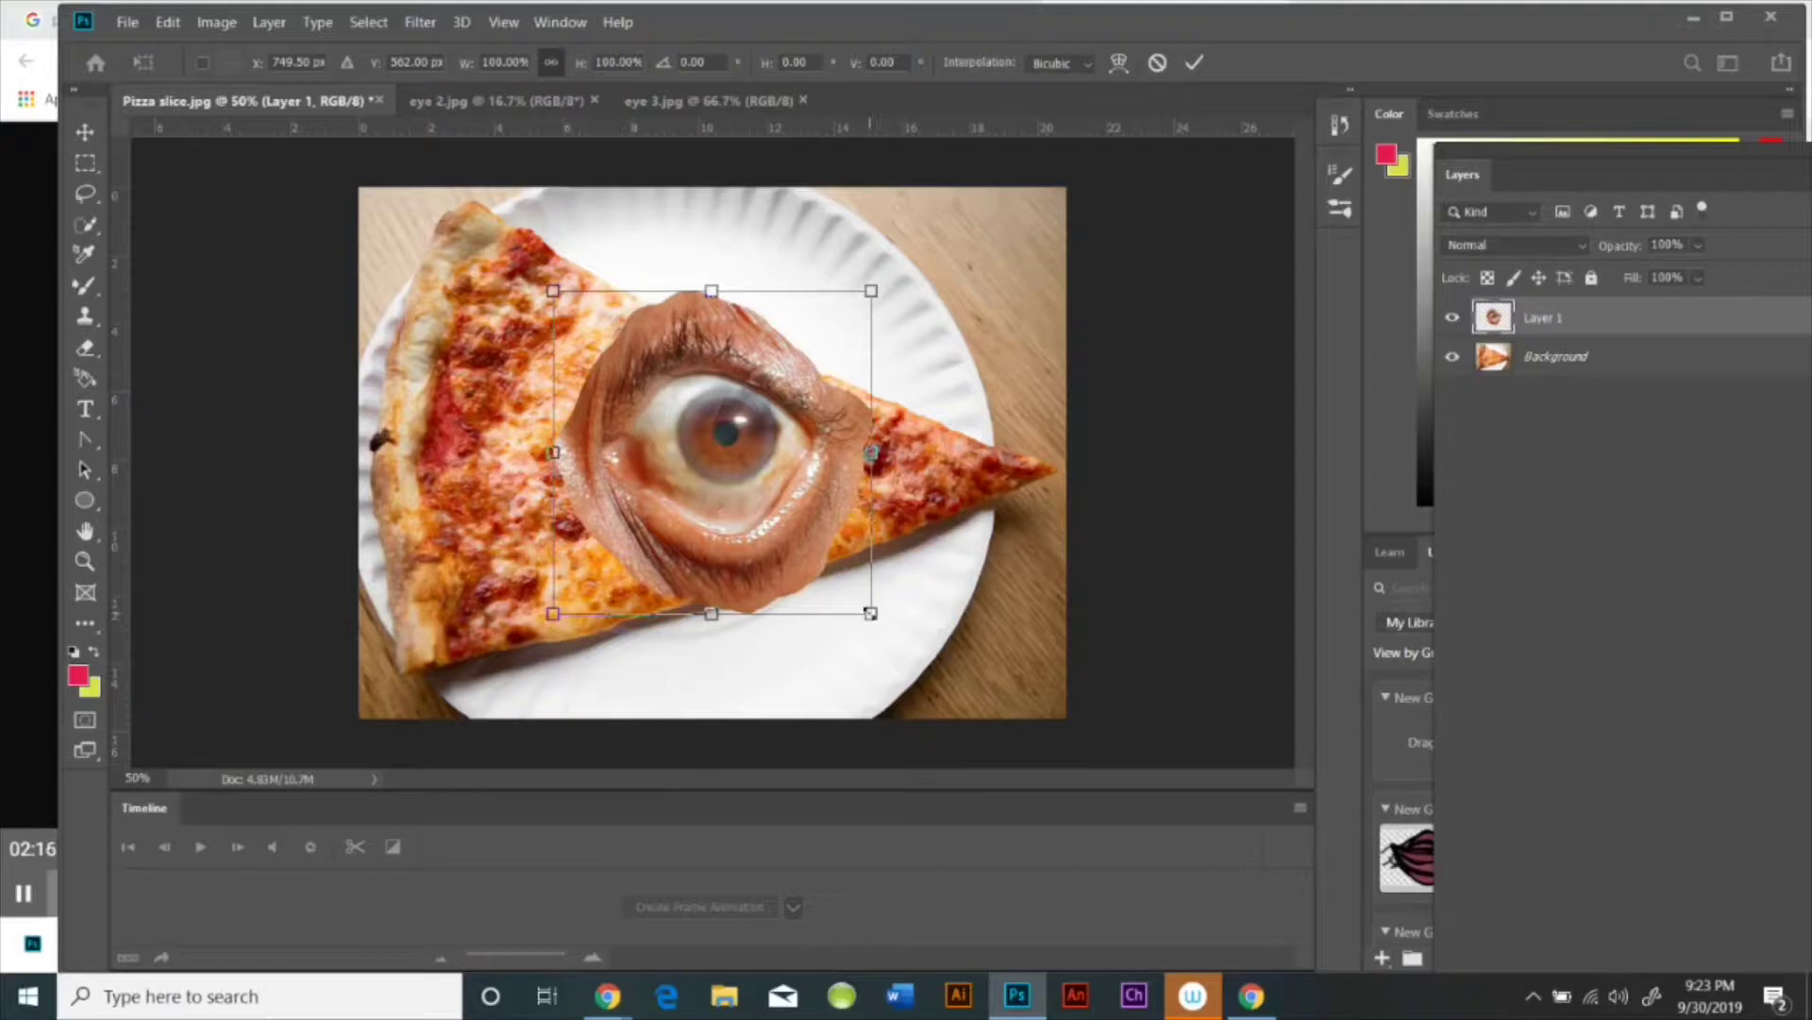
drag(870, 614, 681, 421)
drag(637, 363, 597, 379)
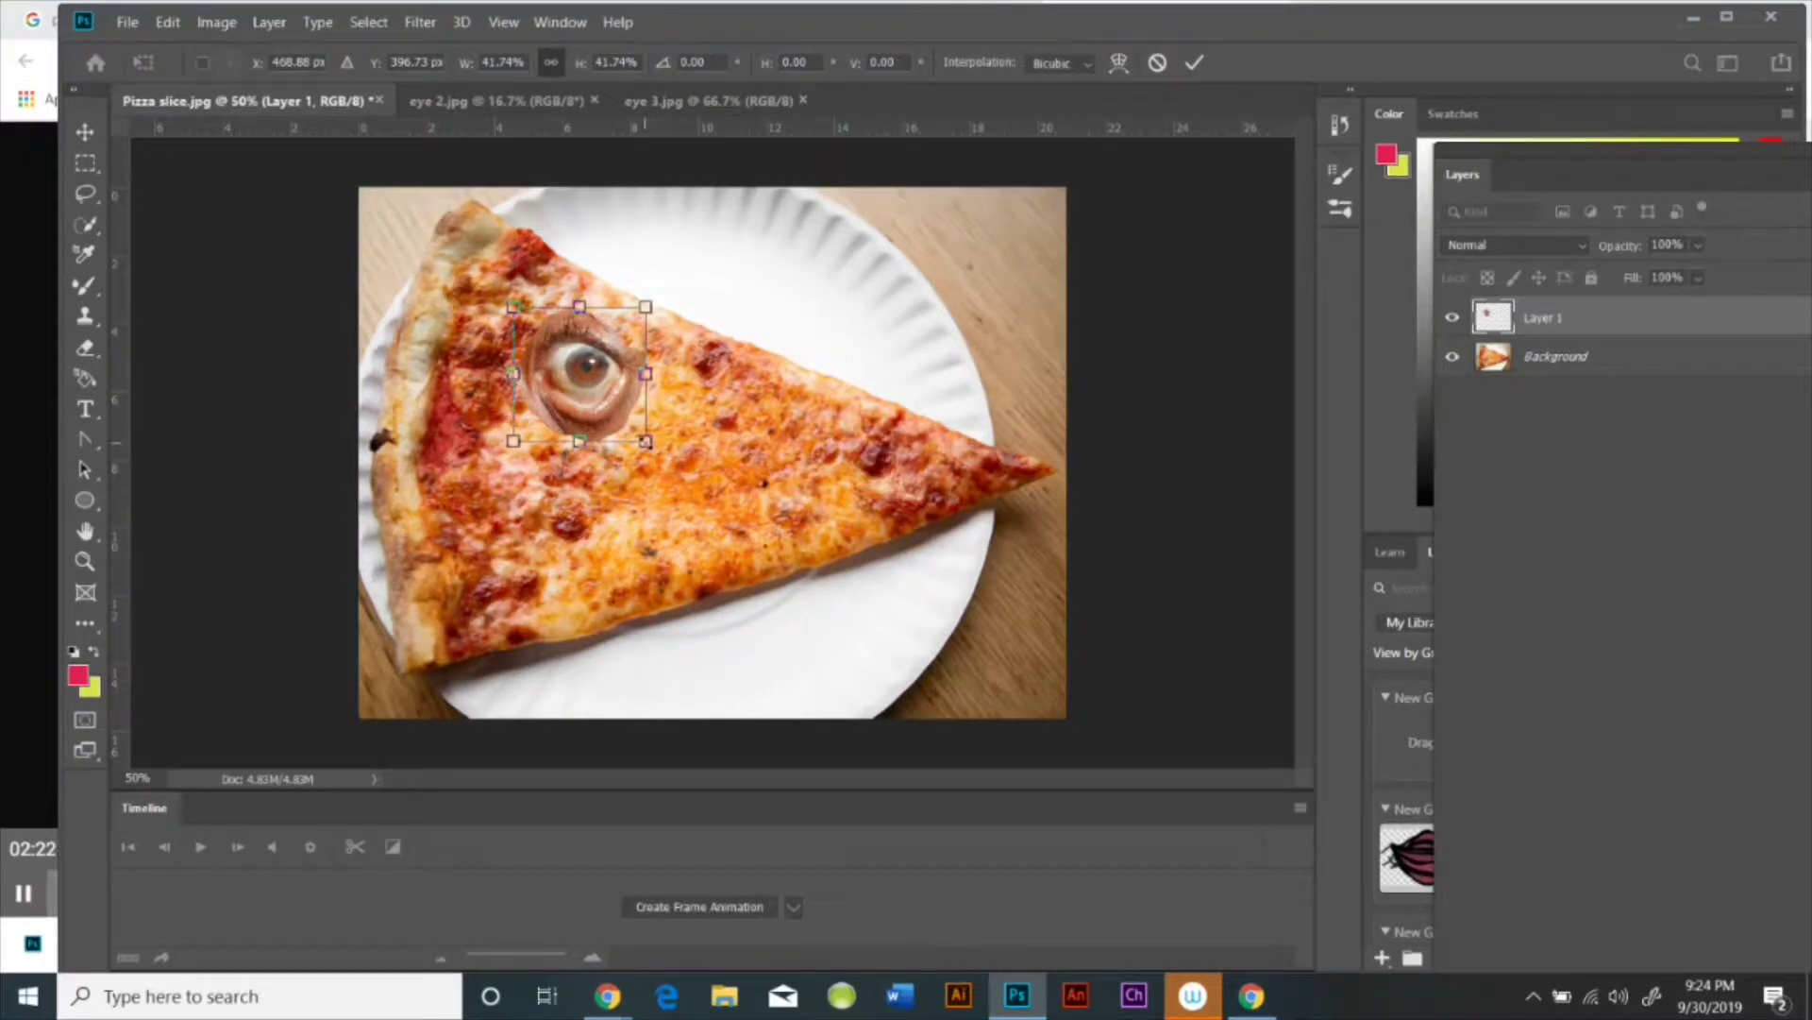
drag(646, 440, 635, 429)
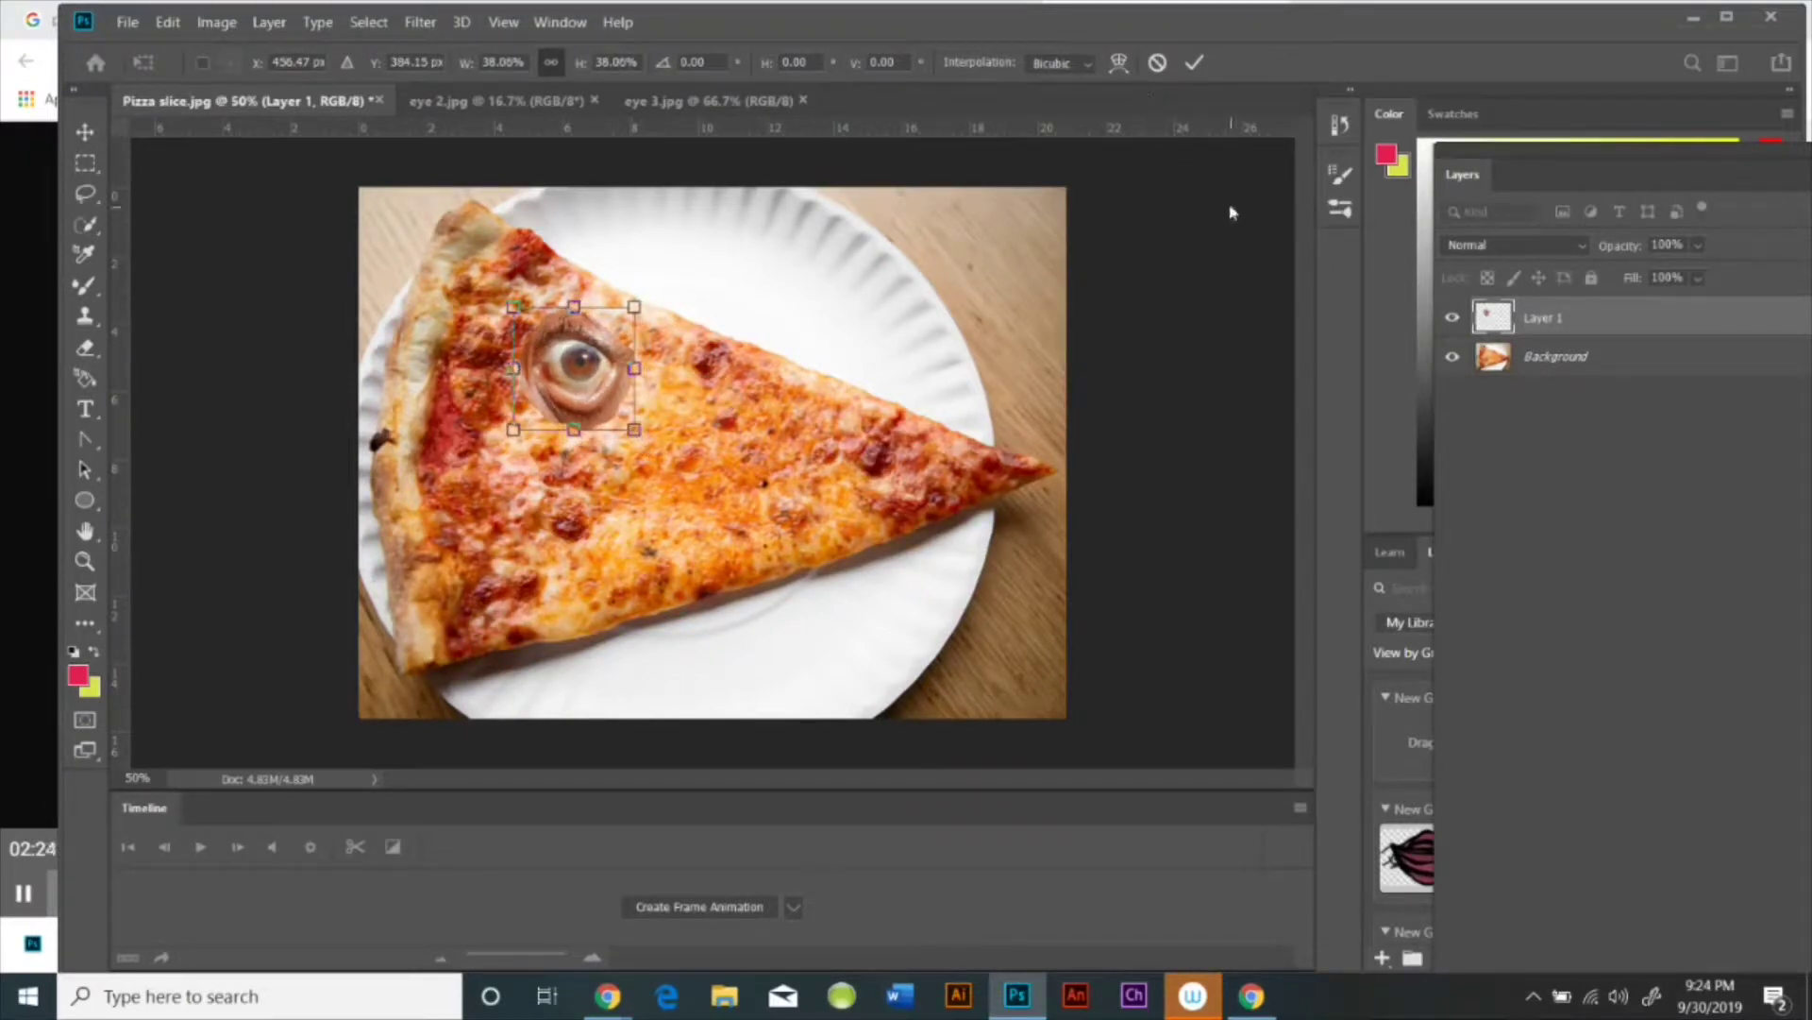
click(1194, 63)
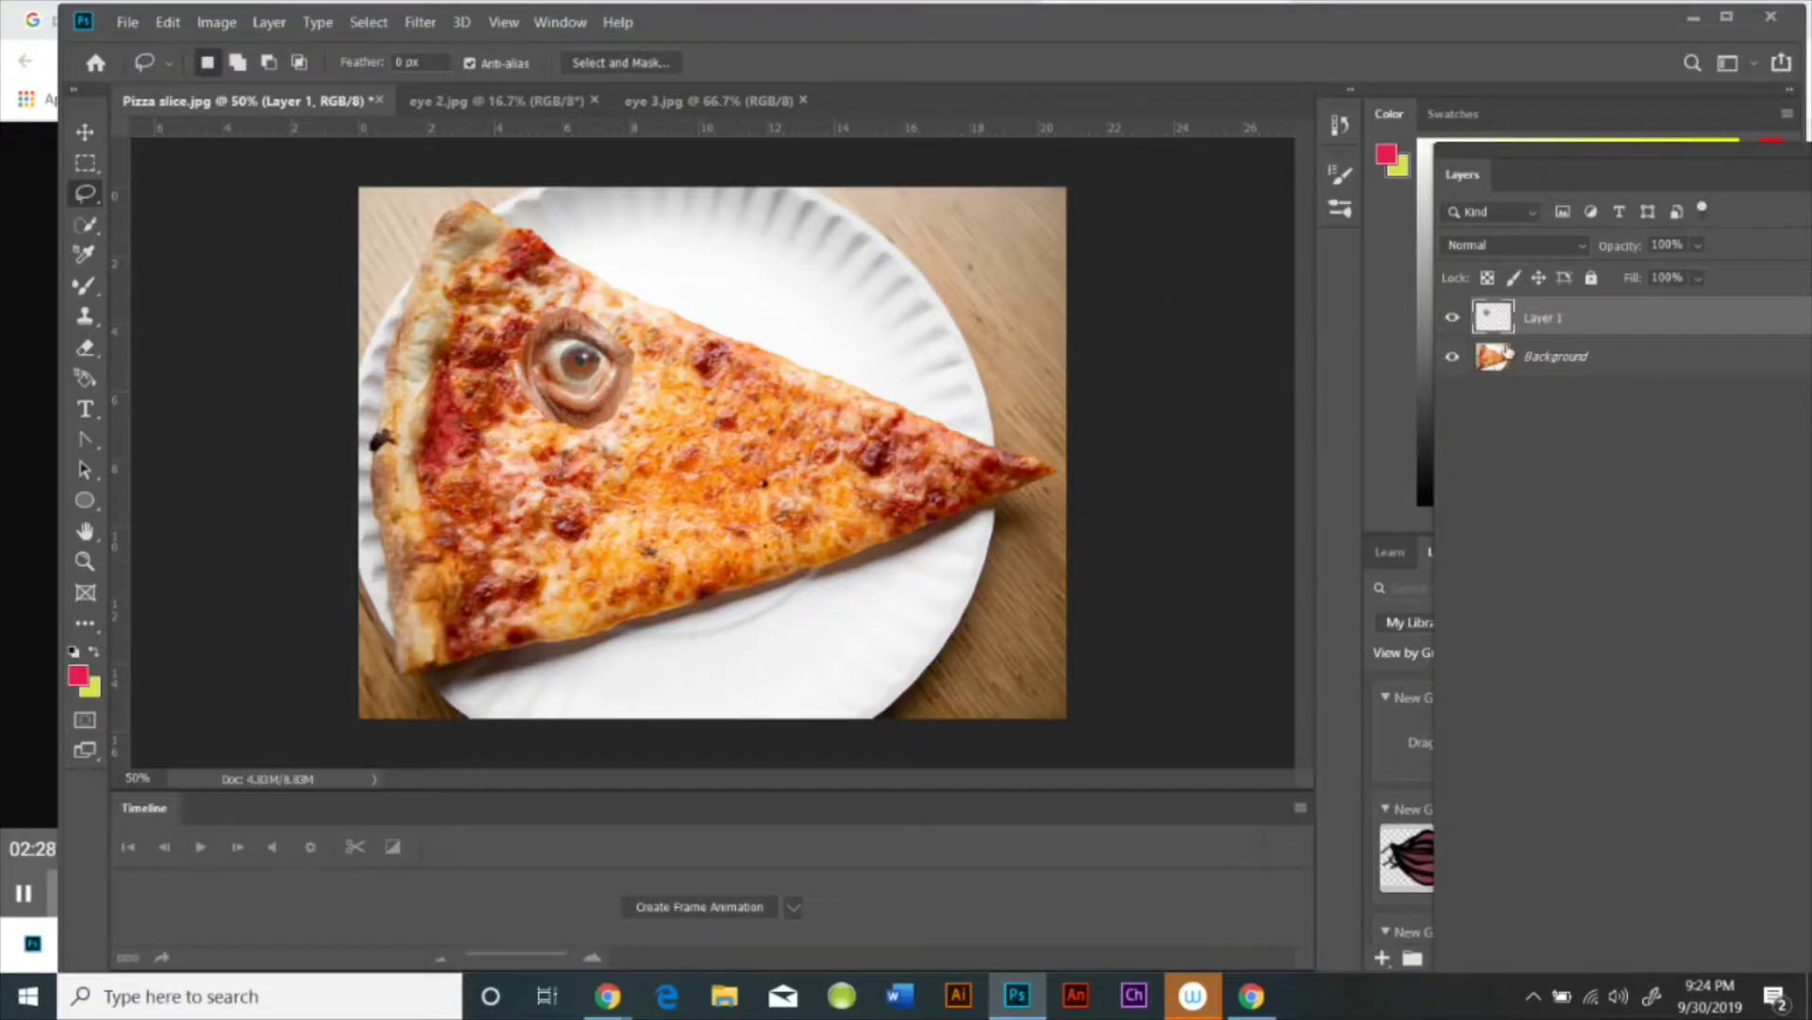
Step: Hide Layer 1 and target the Background layer with the Clone Stamp tool
click(1453, 319)
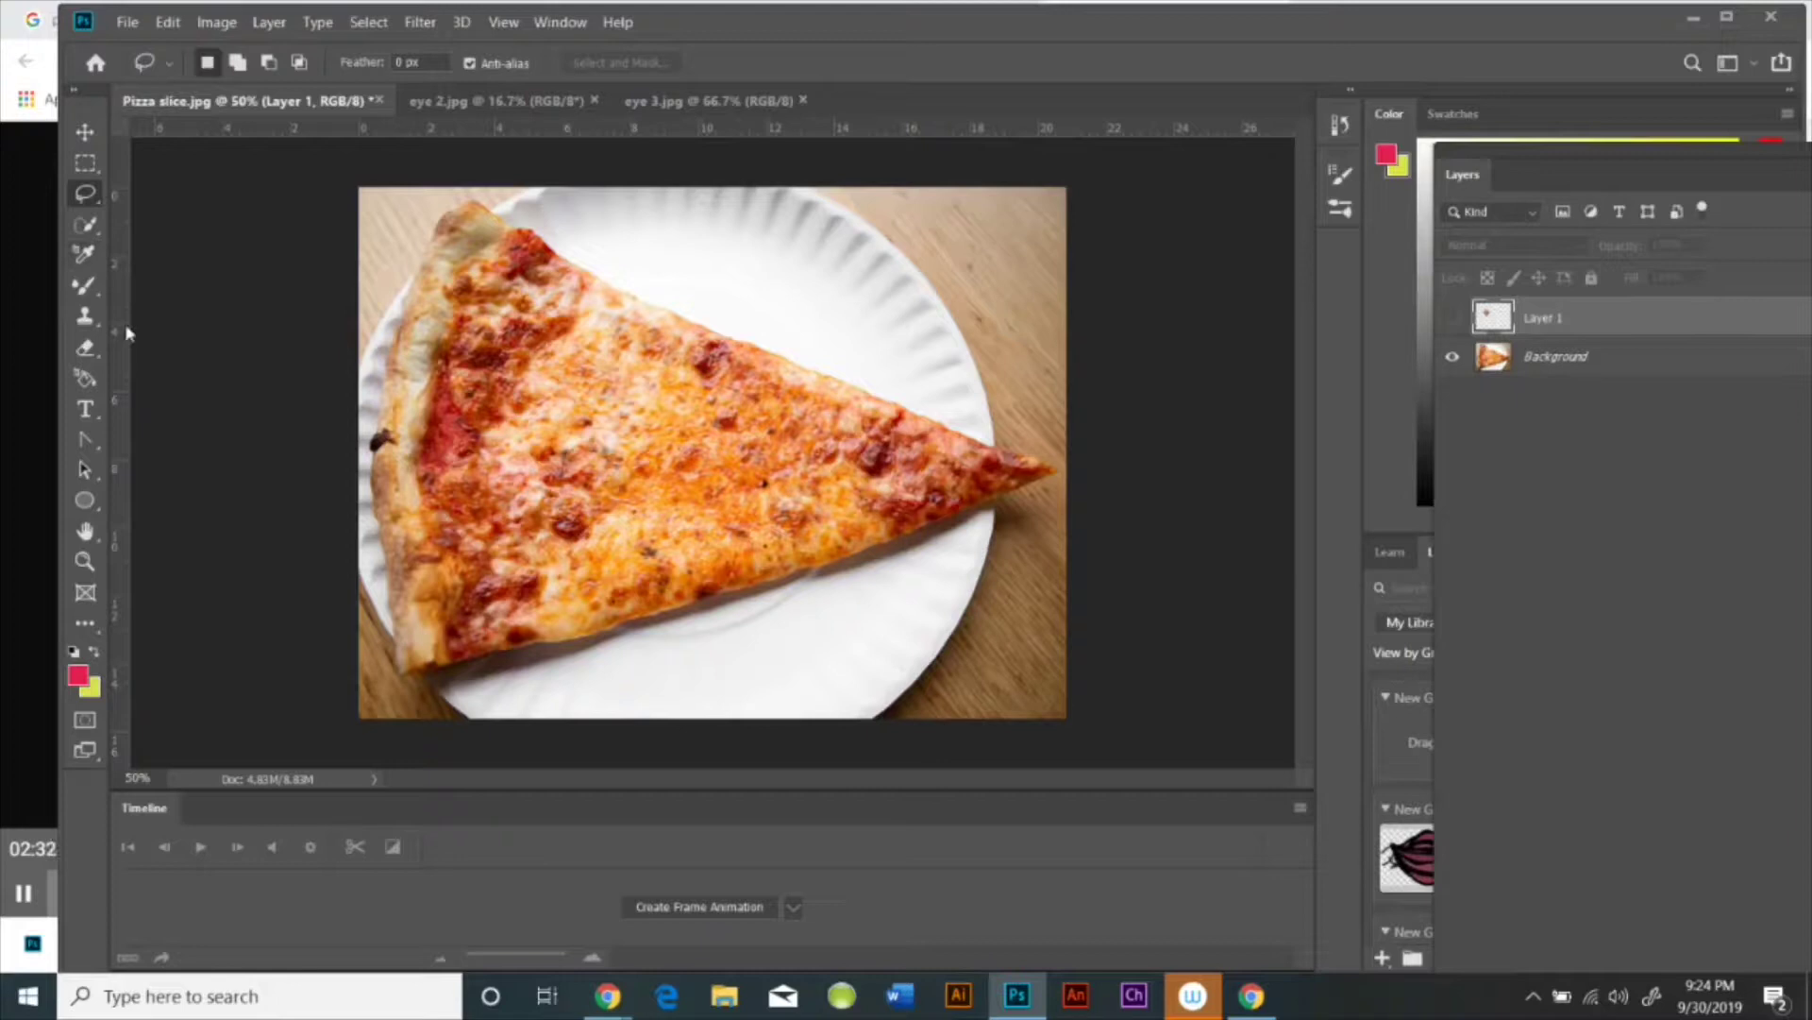
click(84, 314)
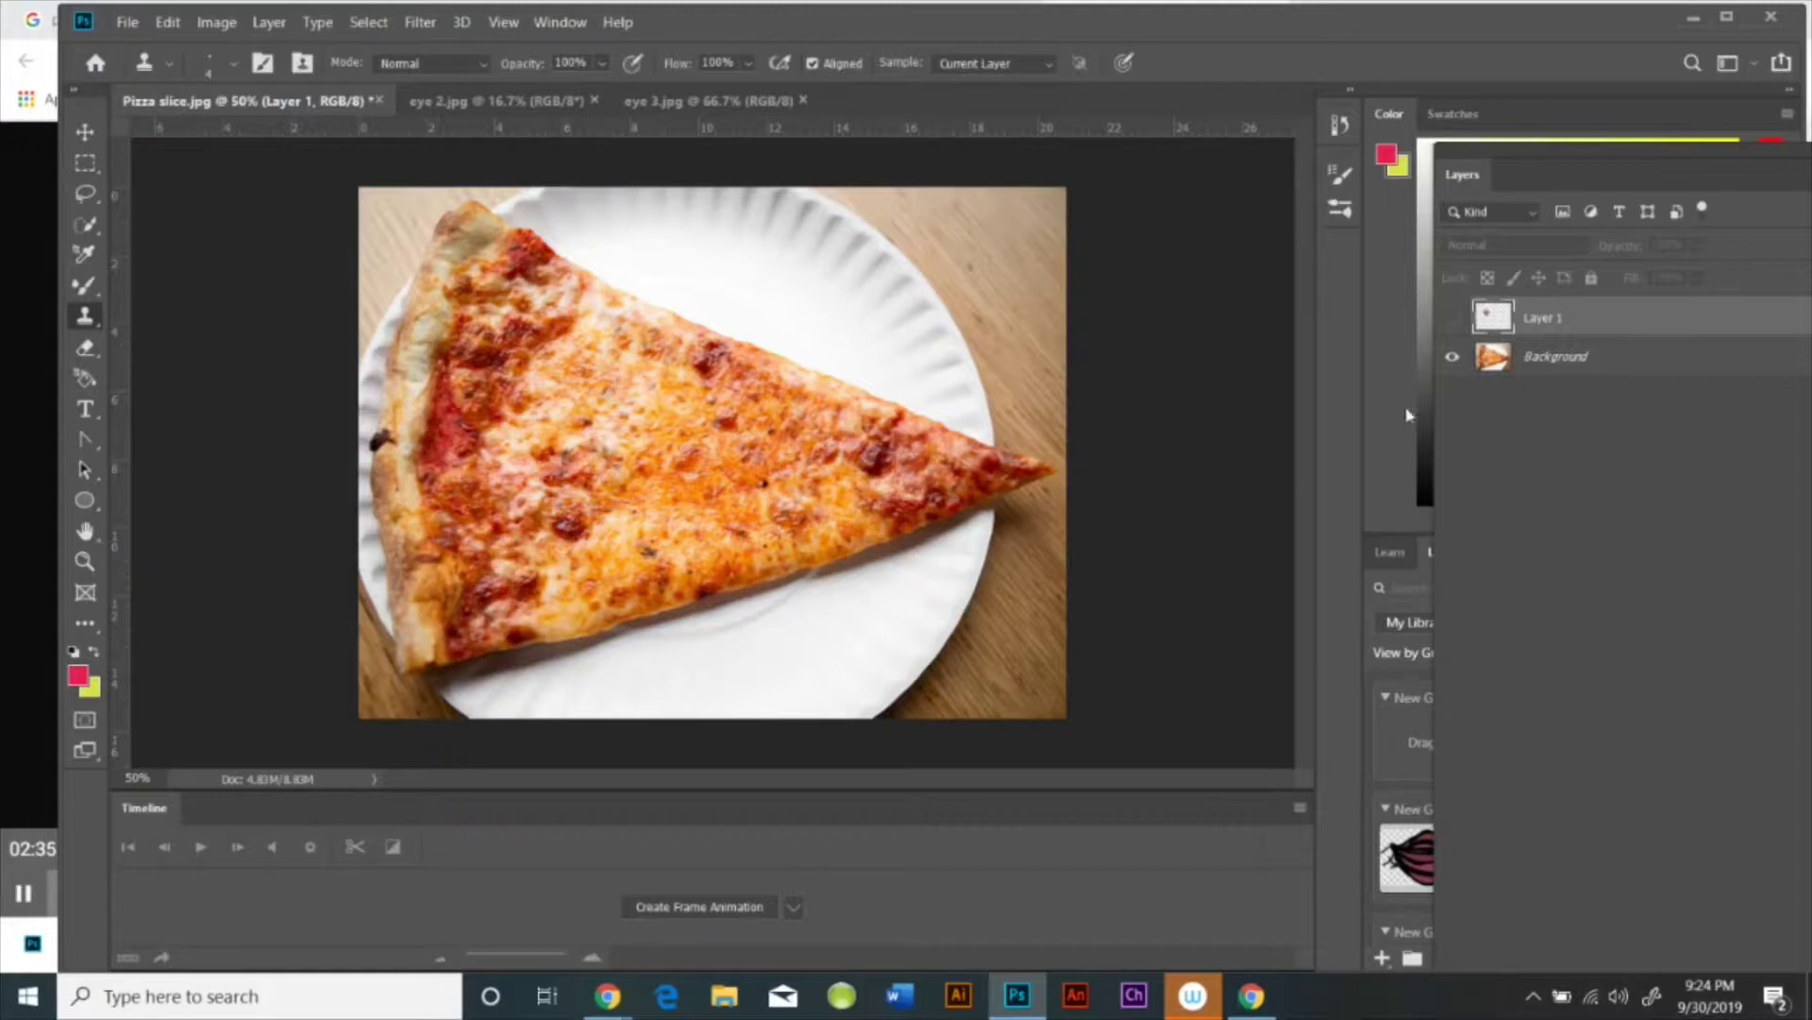
click(1491, 365)
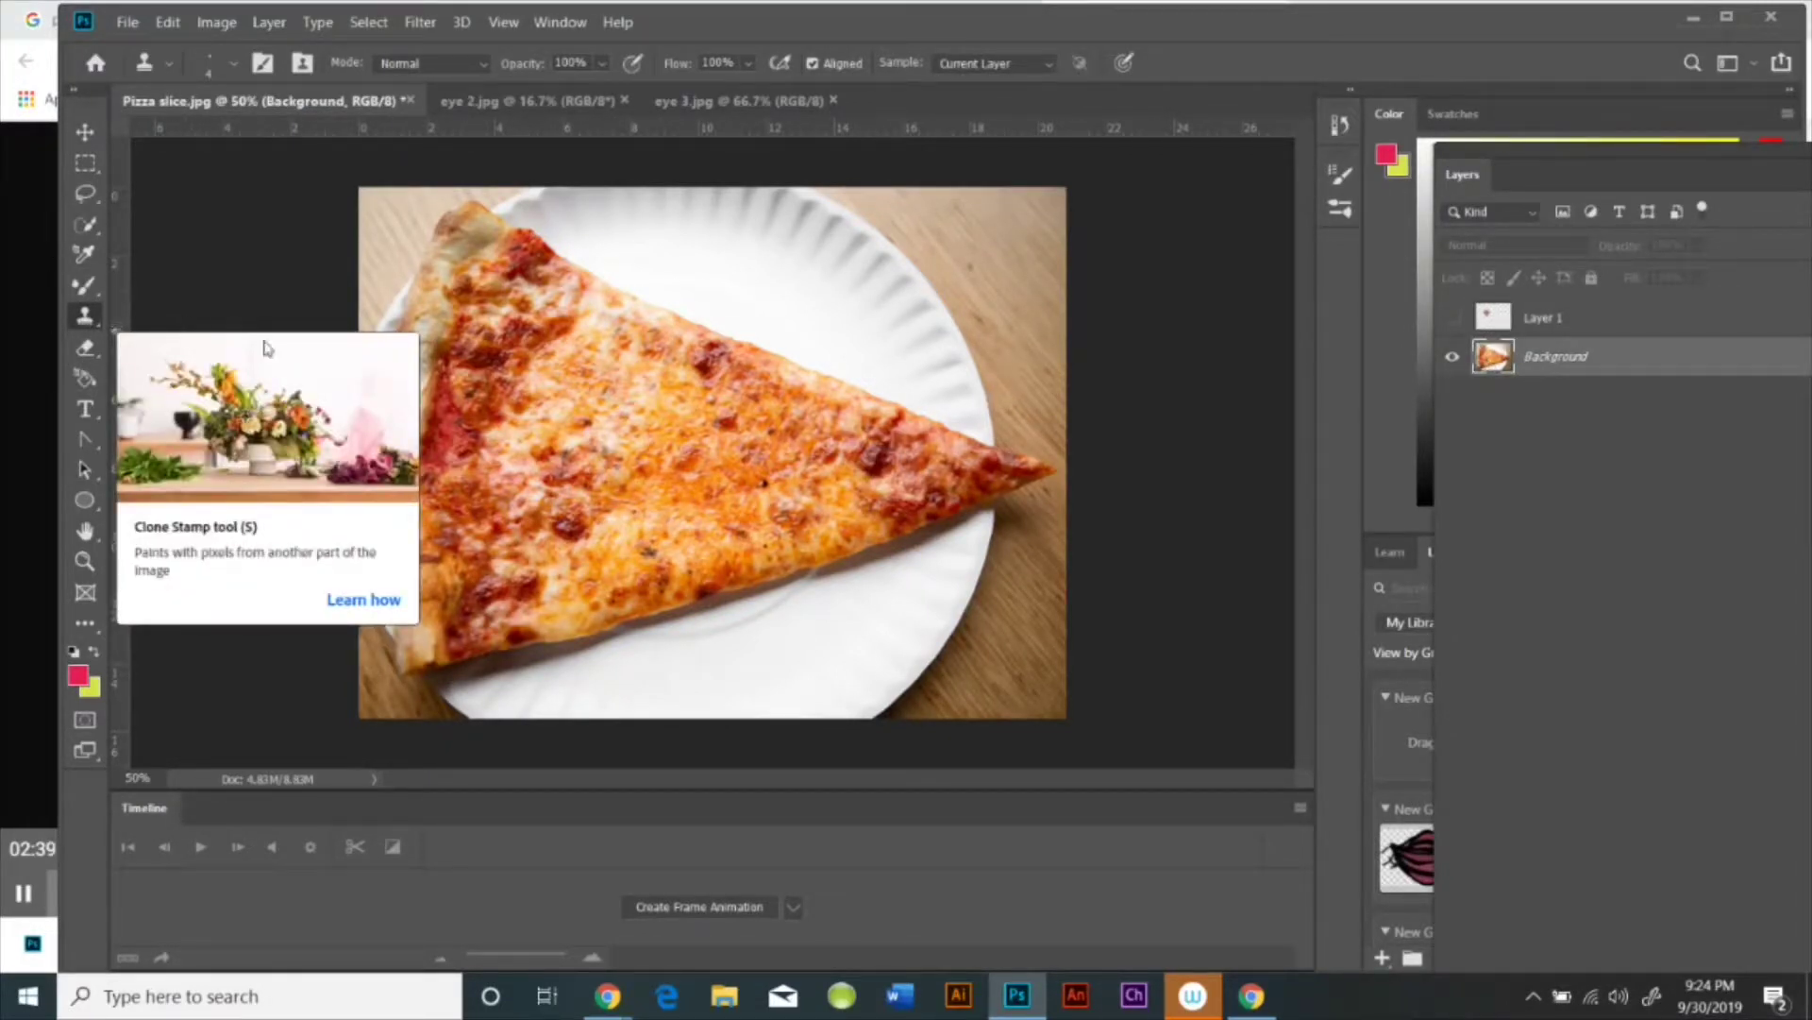
Step: Set the clone brush to 59 px with 0% hardness and dismiss the source warning
click(229, 66)
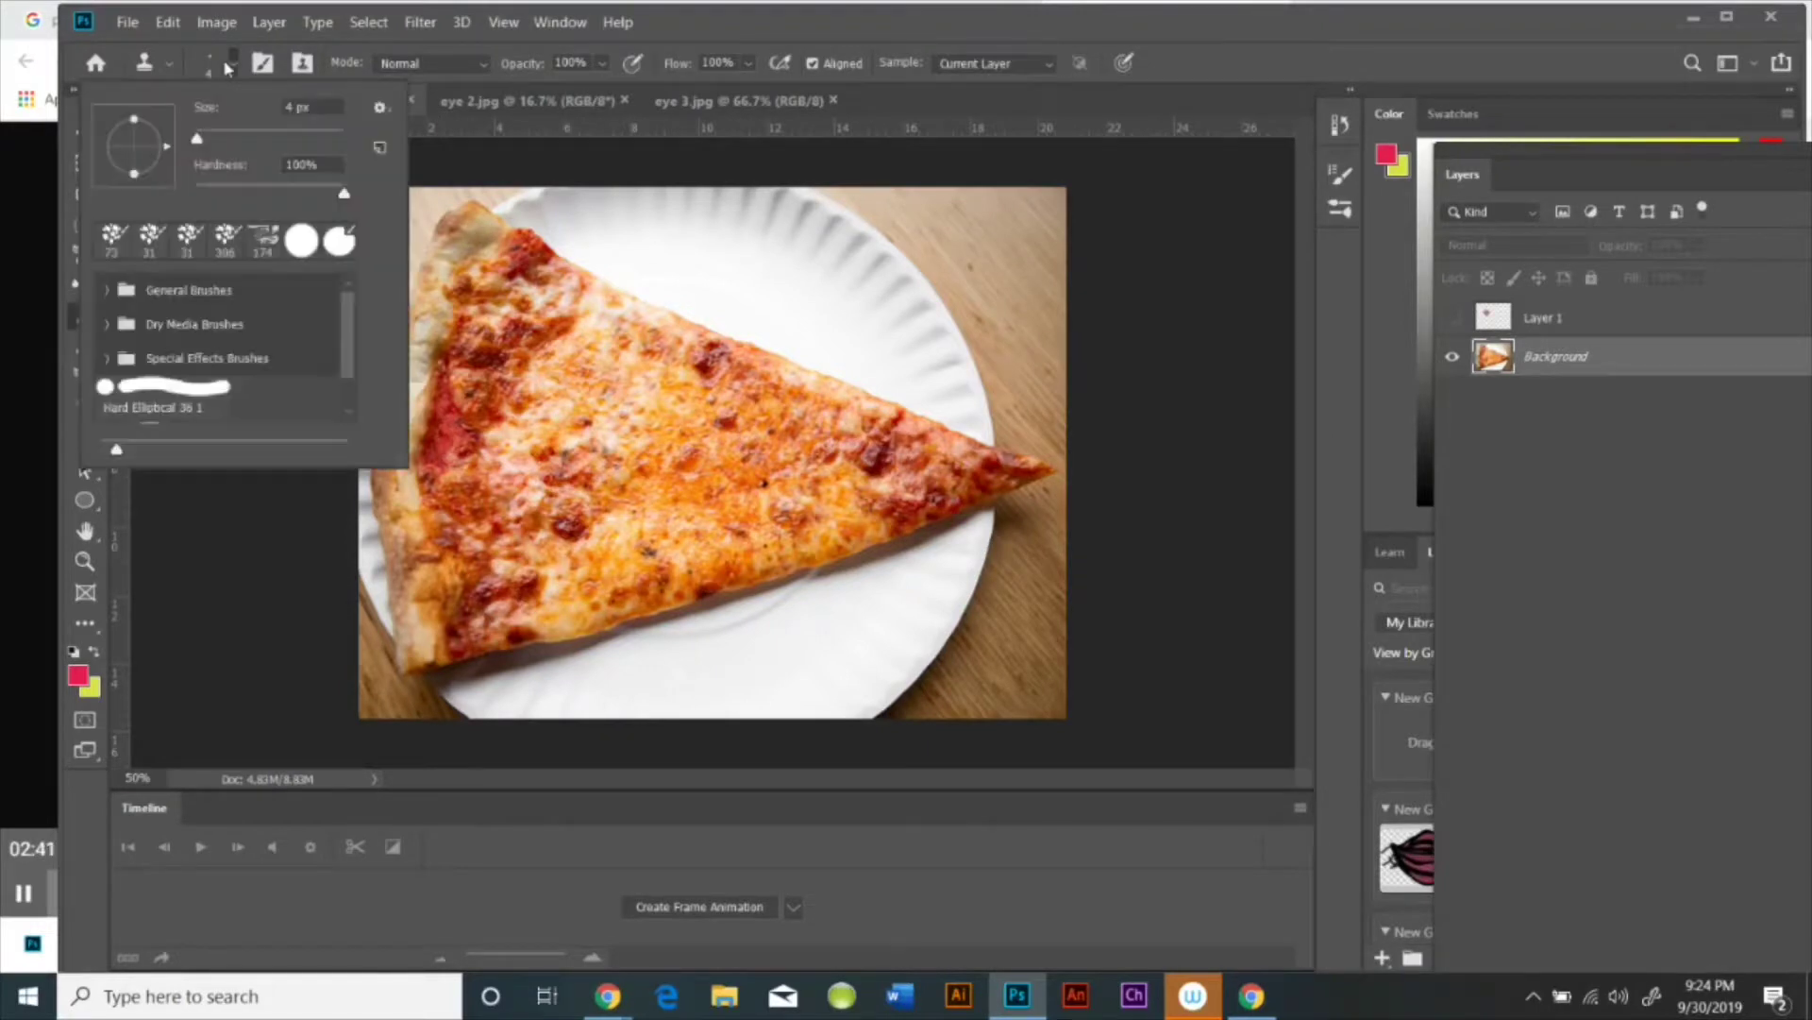
click(219, 130)
mouse_move(344, 195)
mouse_down()
mouse_move(195, 194)
mouse_move(238, 140)
mouse_up()
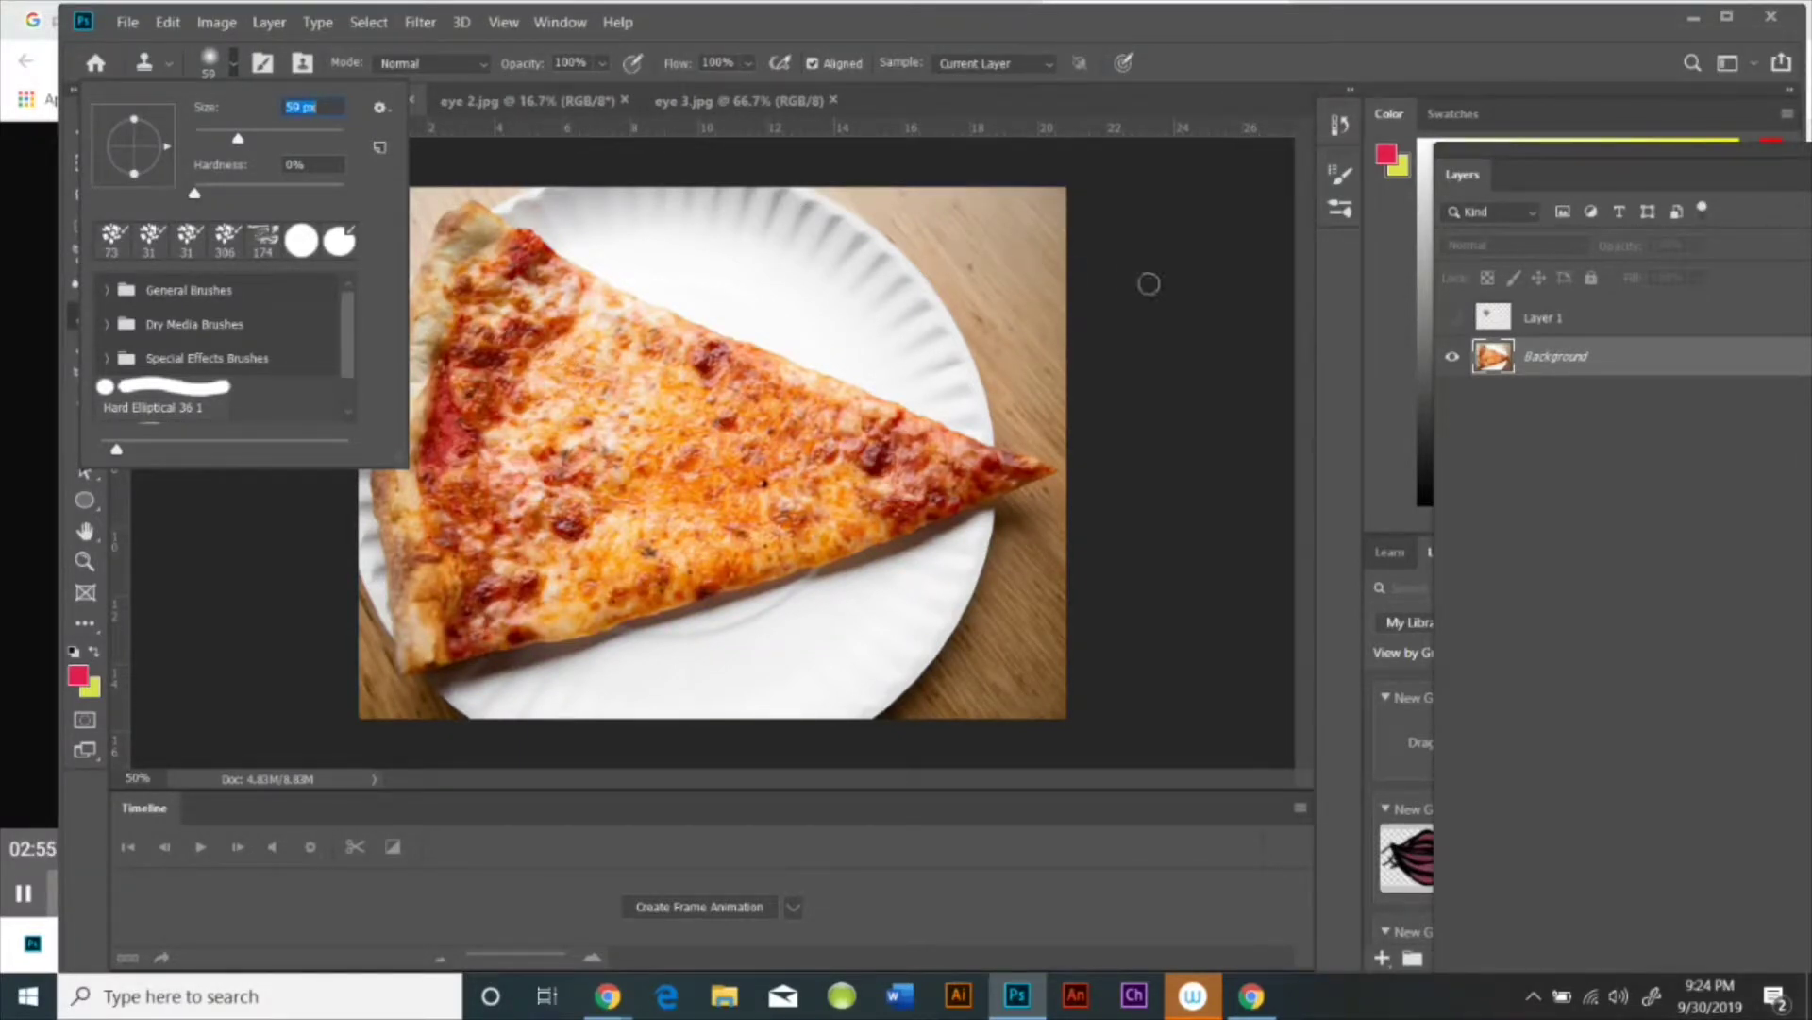
click(1149, 284)
click(958, 418)
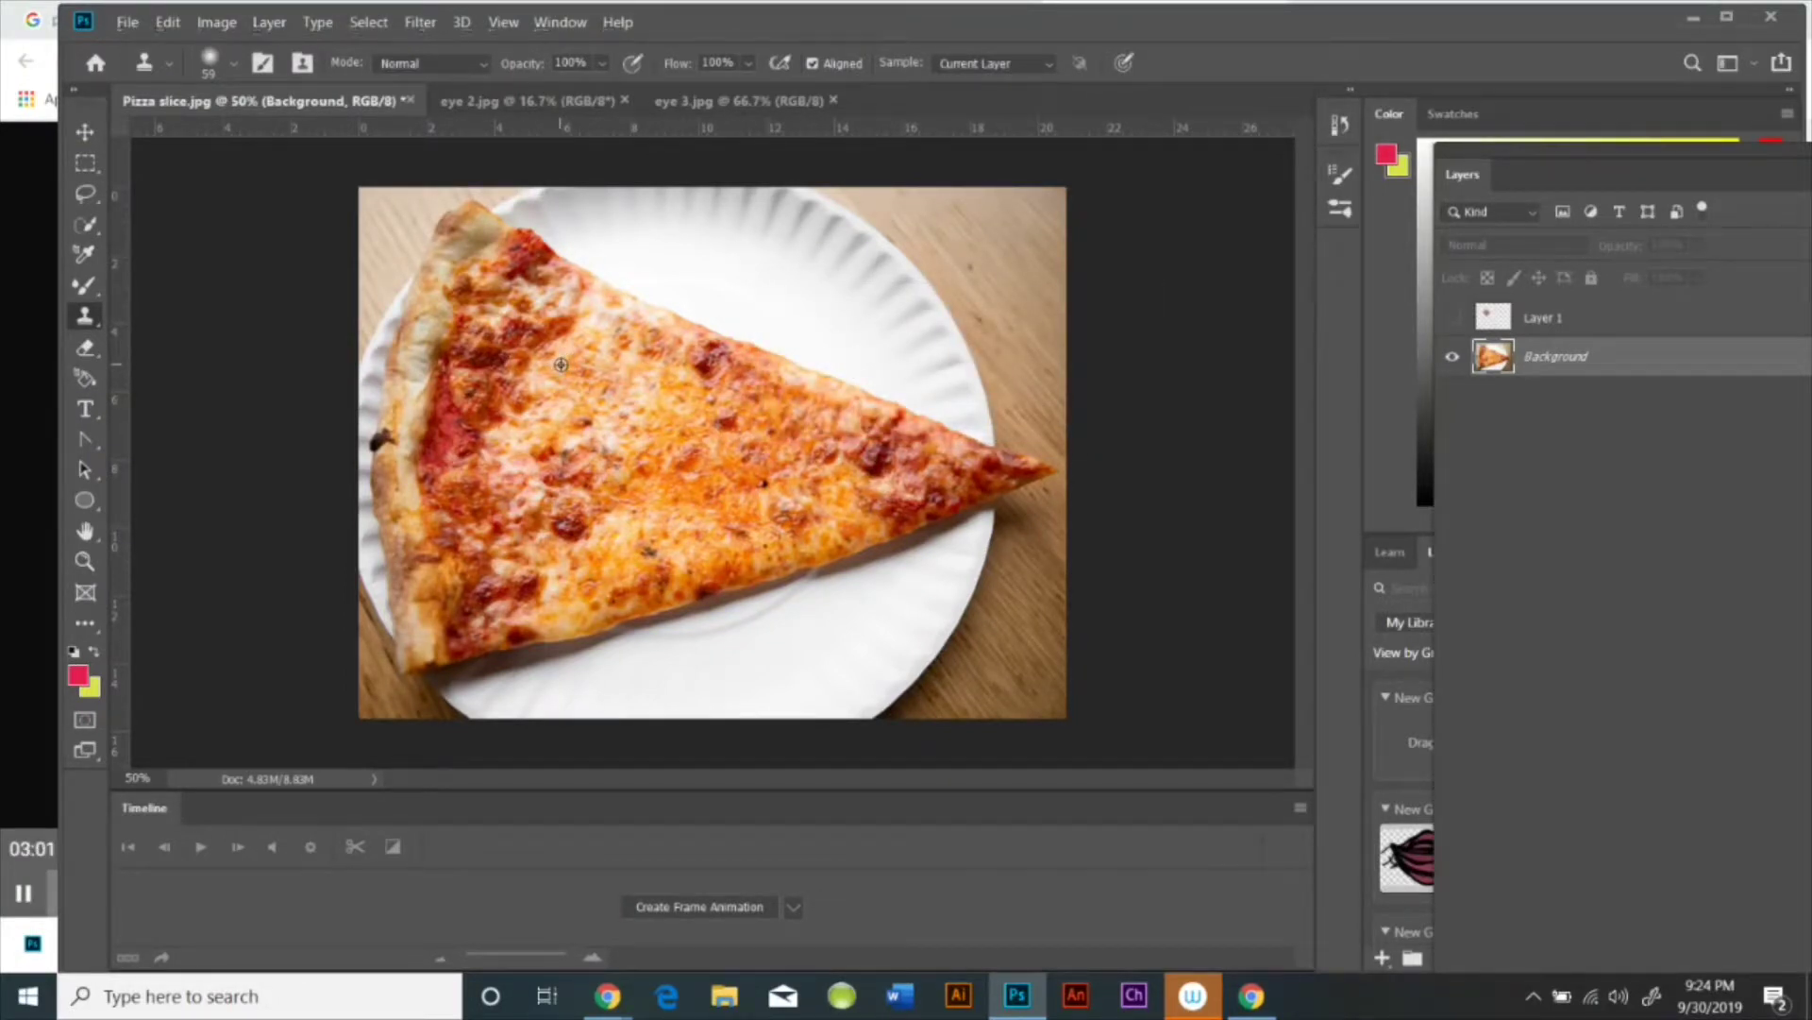
Step: Show Layer 1 and clone cheese texture over the eye's lower-right edge and upper rim
click(1454, 319)
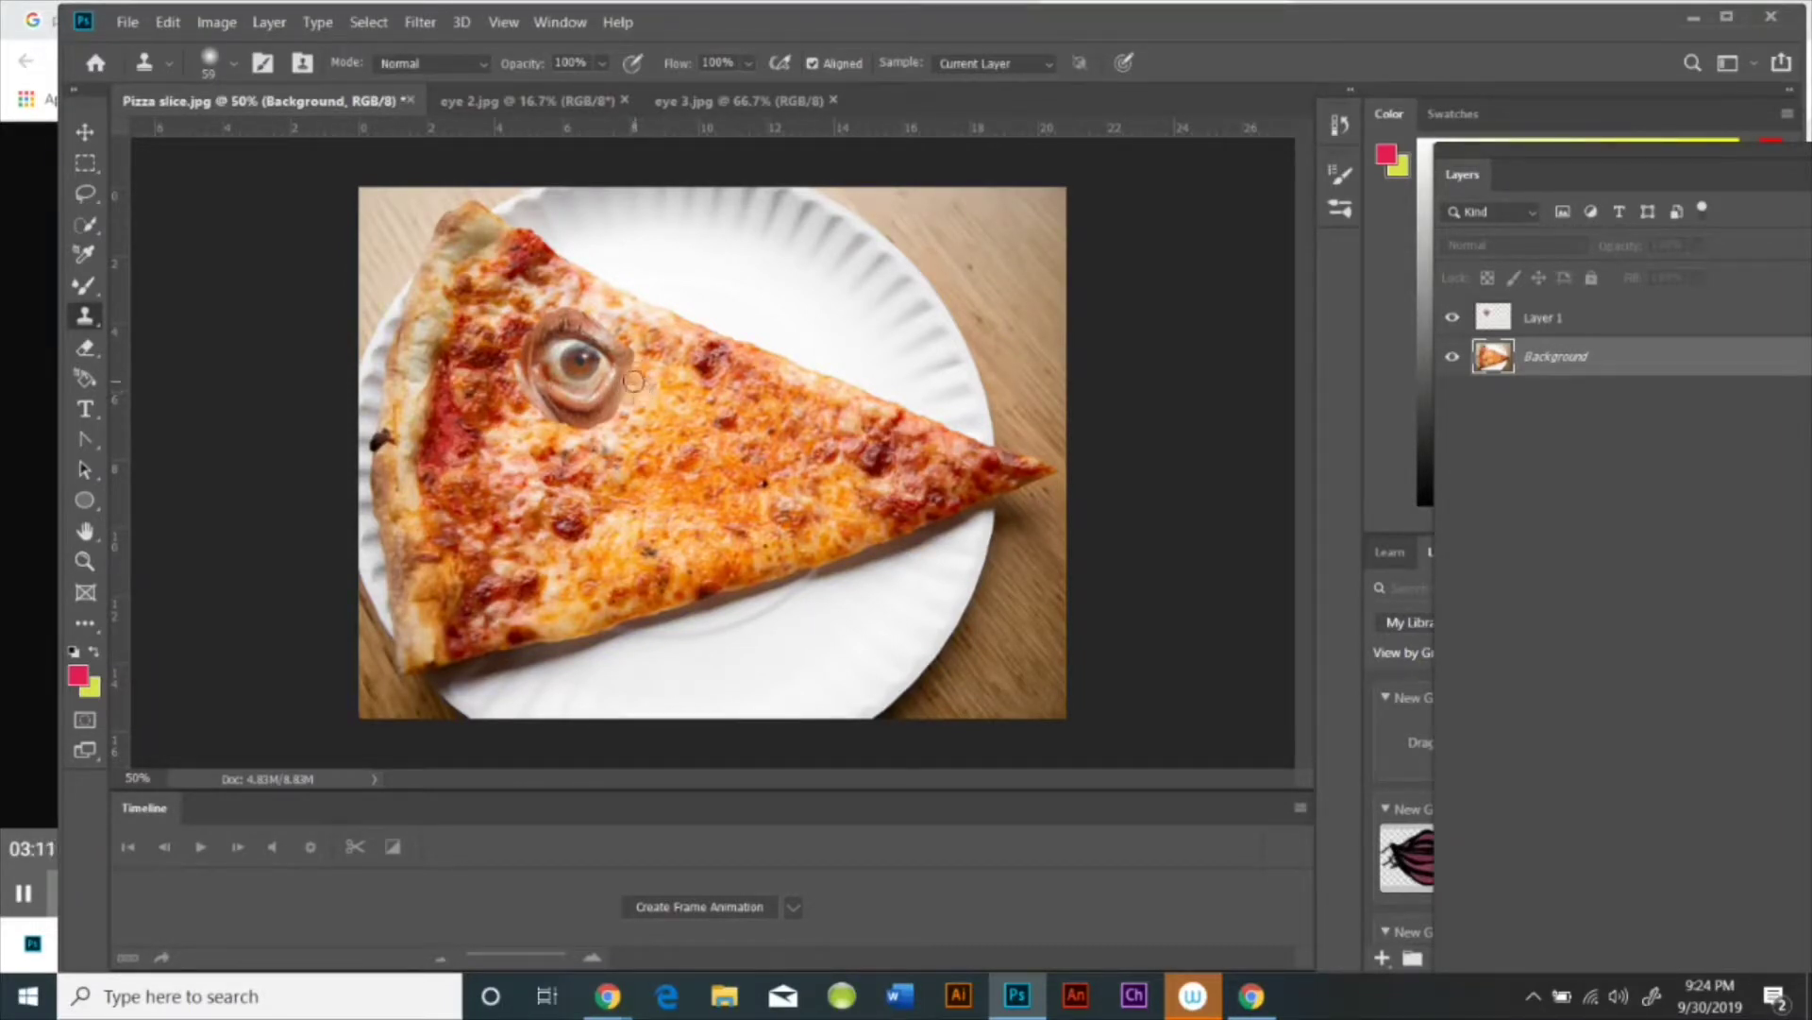
drag(624, 397, 594, 430)
click(1505, 317)
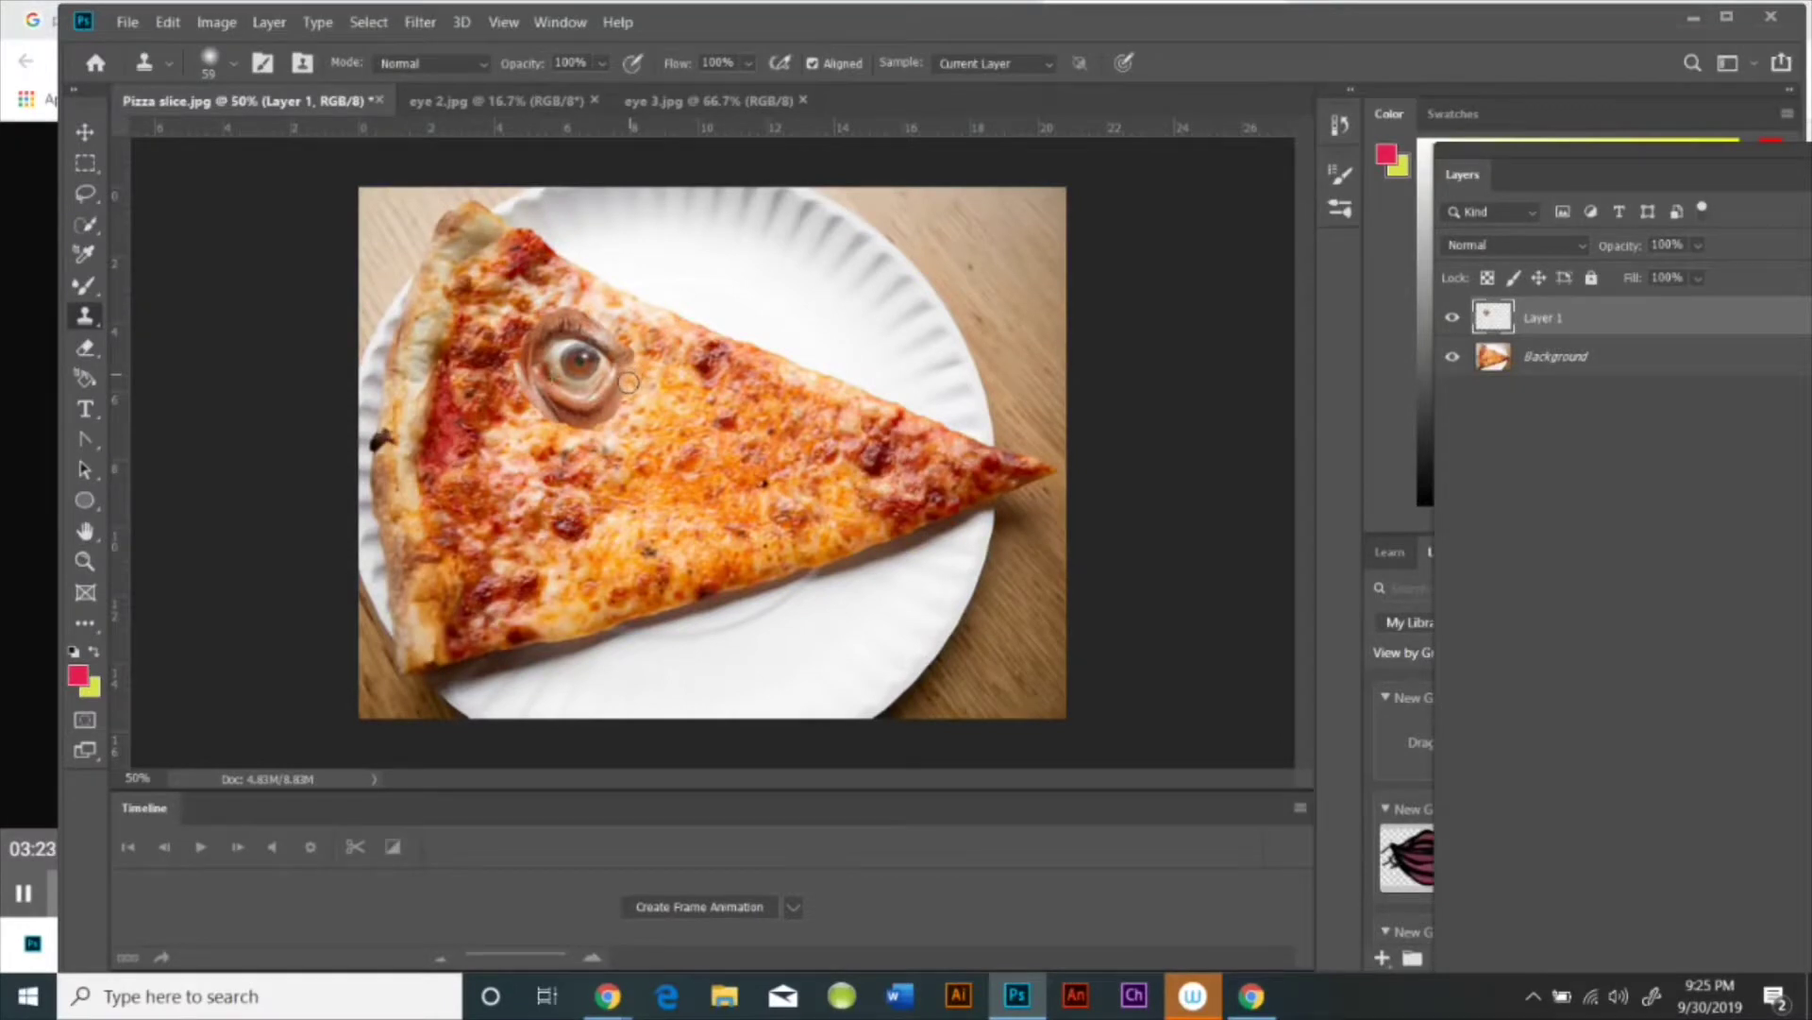
mouse_move(629, 382)
mouse_down()
mouse_move(579, 433)
mouse_move(527, 404)
mouse_up()
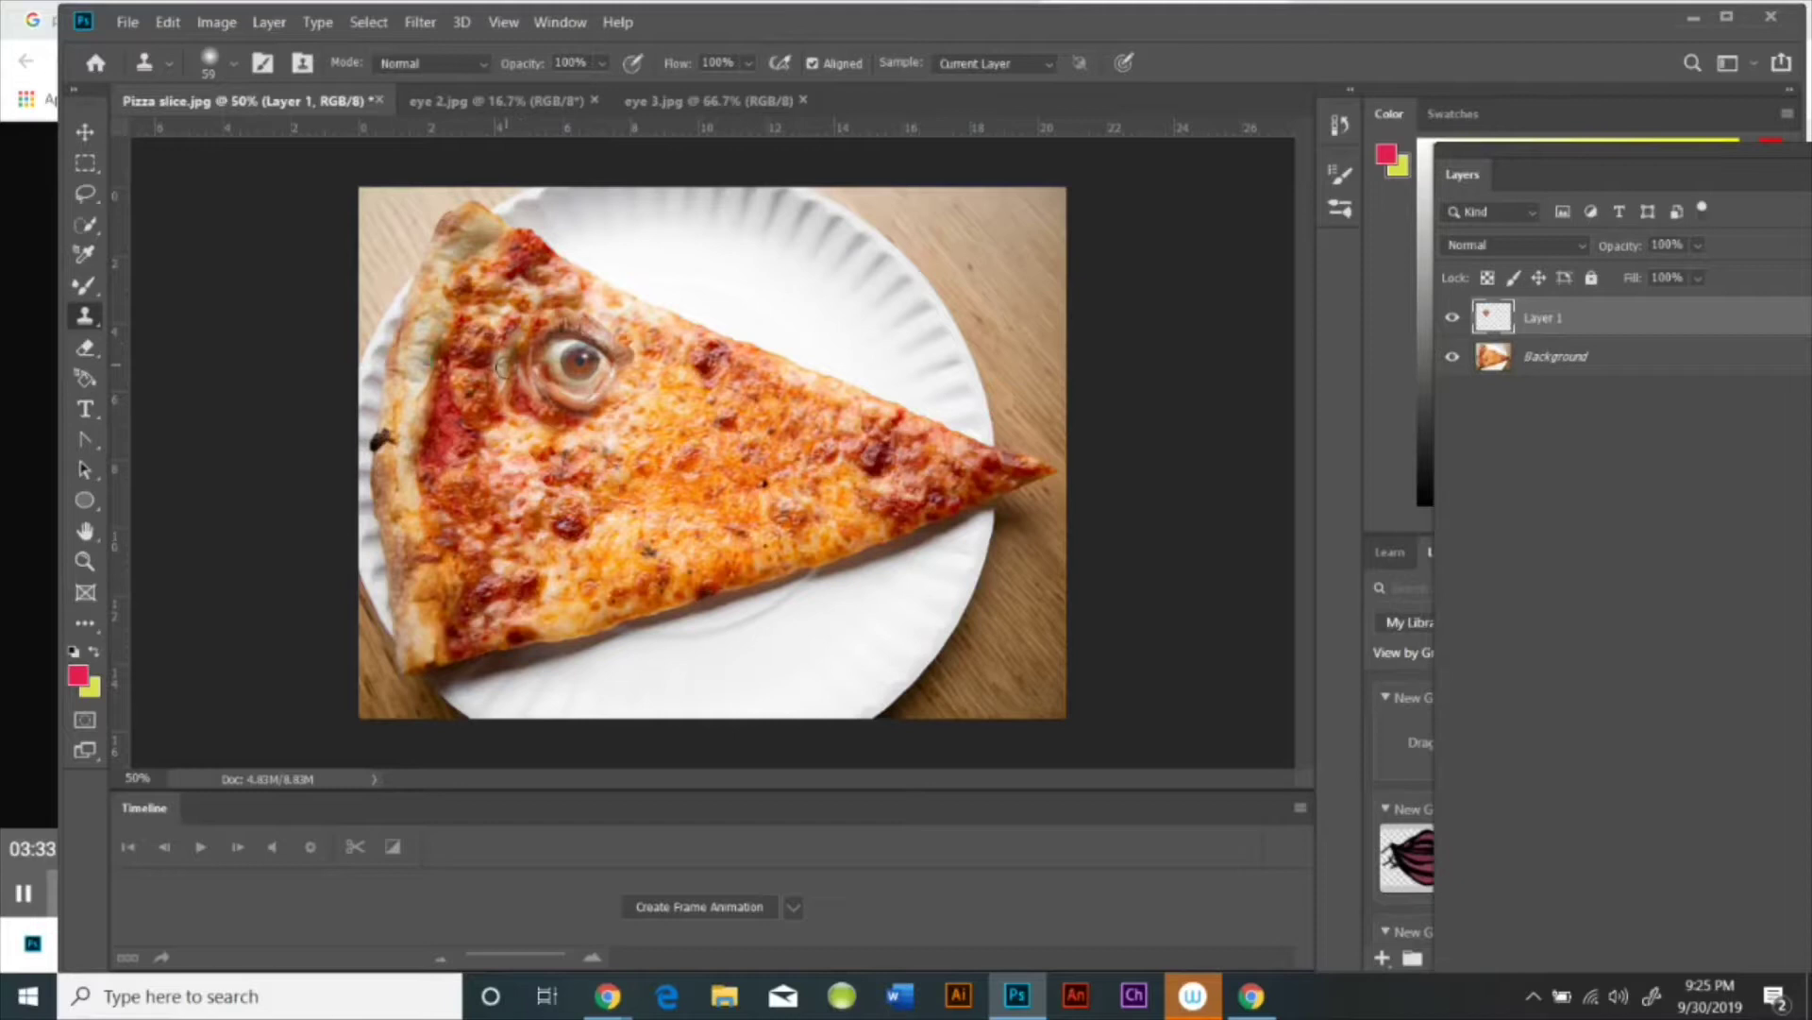
mouse_move(581, 319)
mouse_down()
mouse_move(618, 336)
mouse_move(635, 391)
mouse_up()
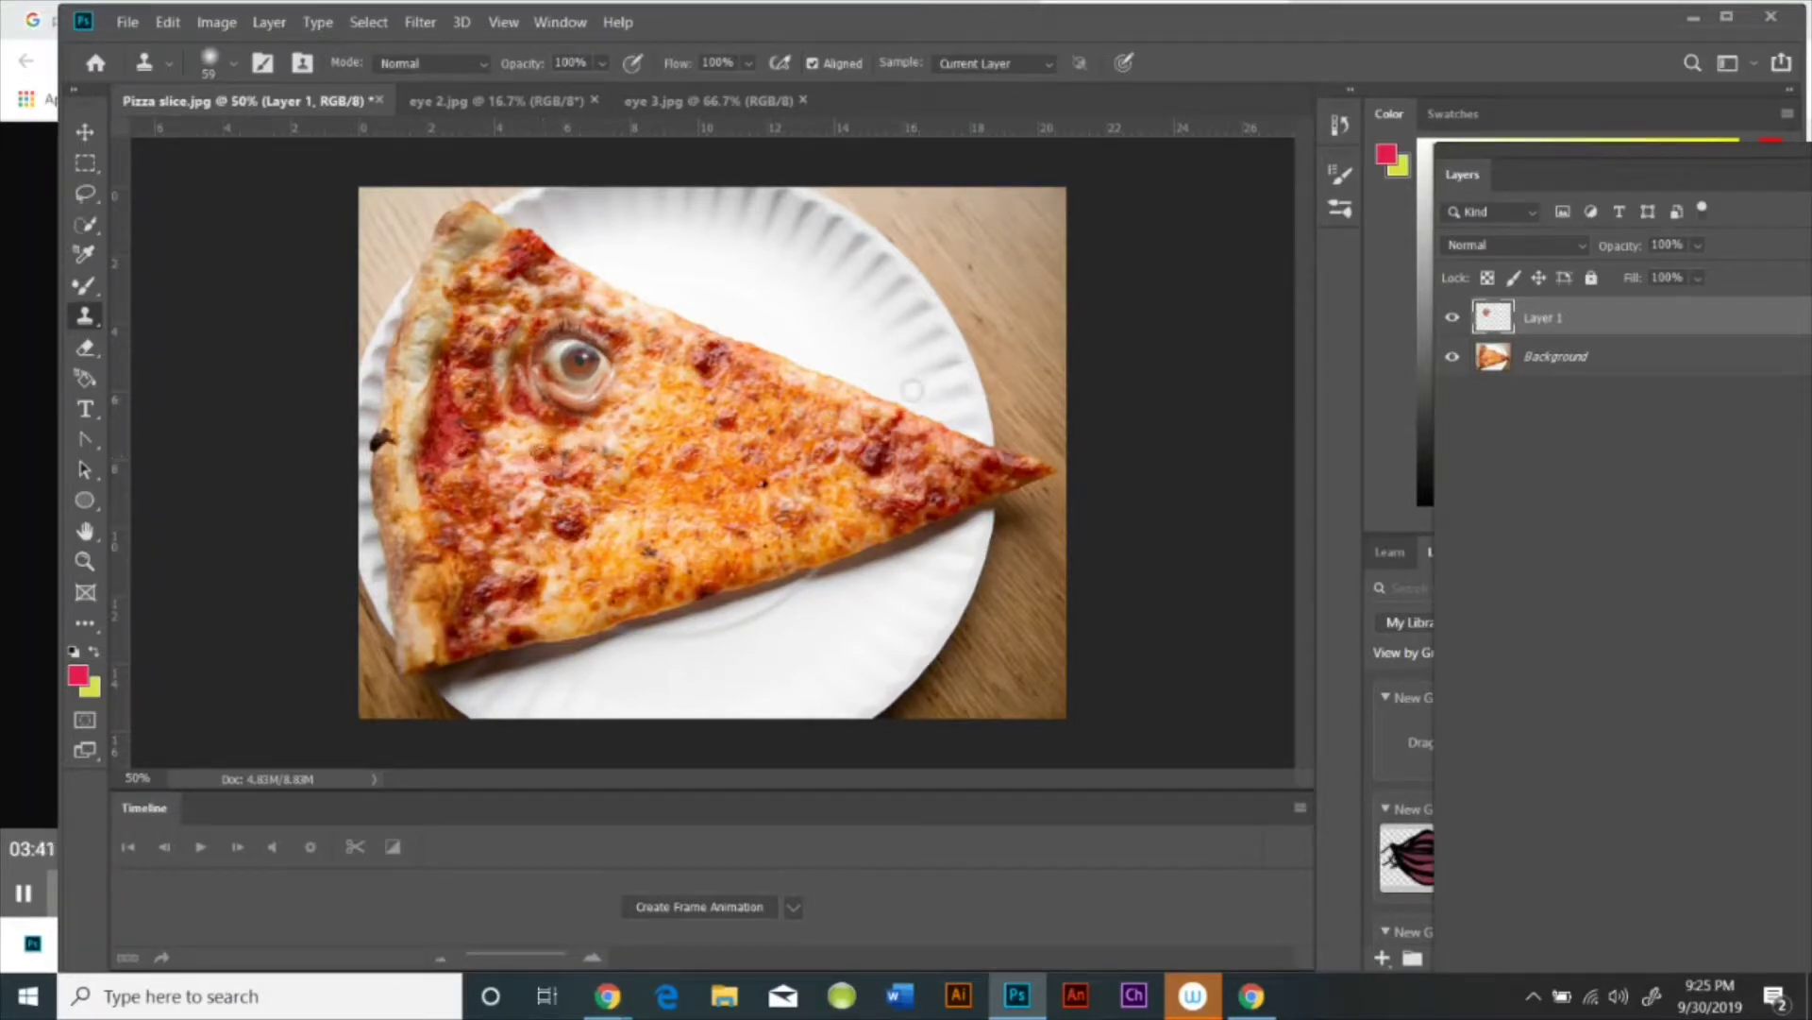
click(1579, 245)
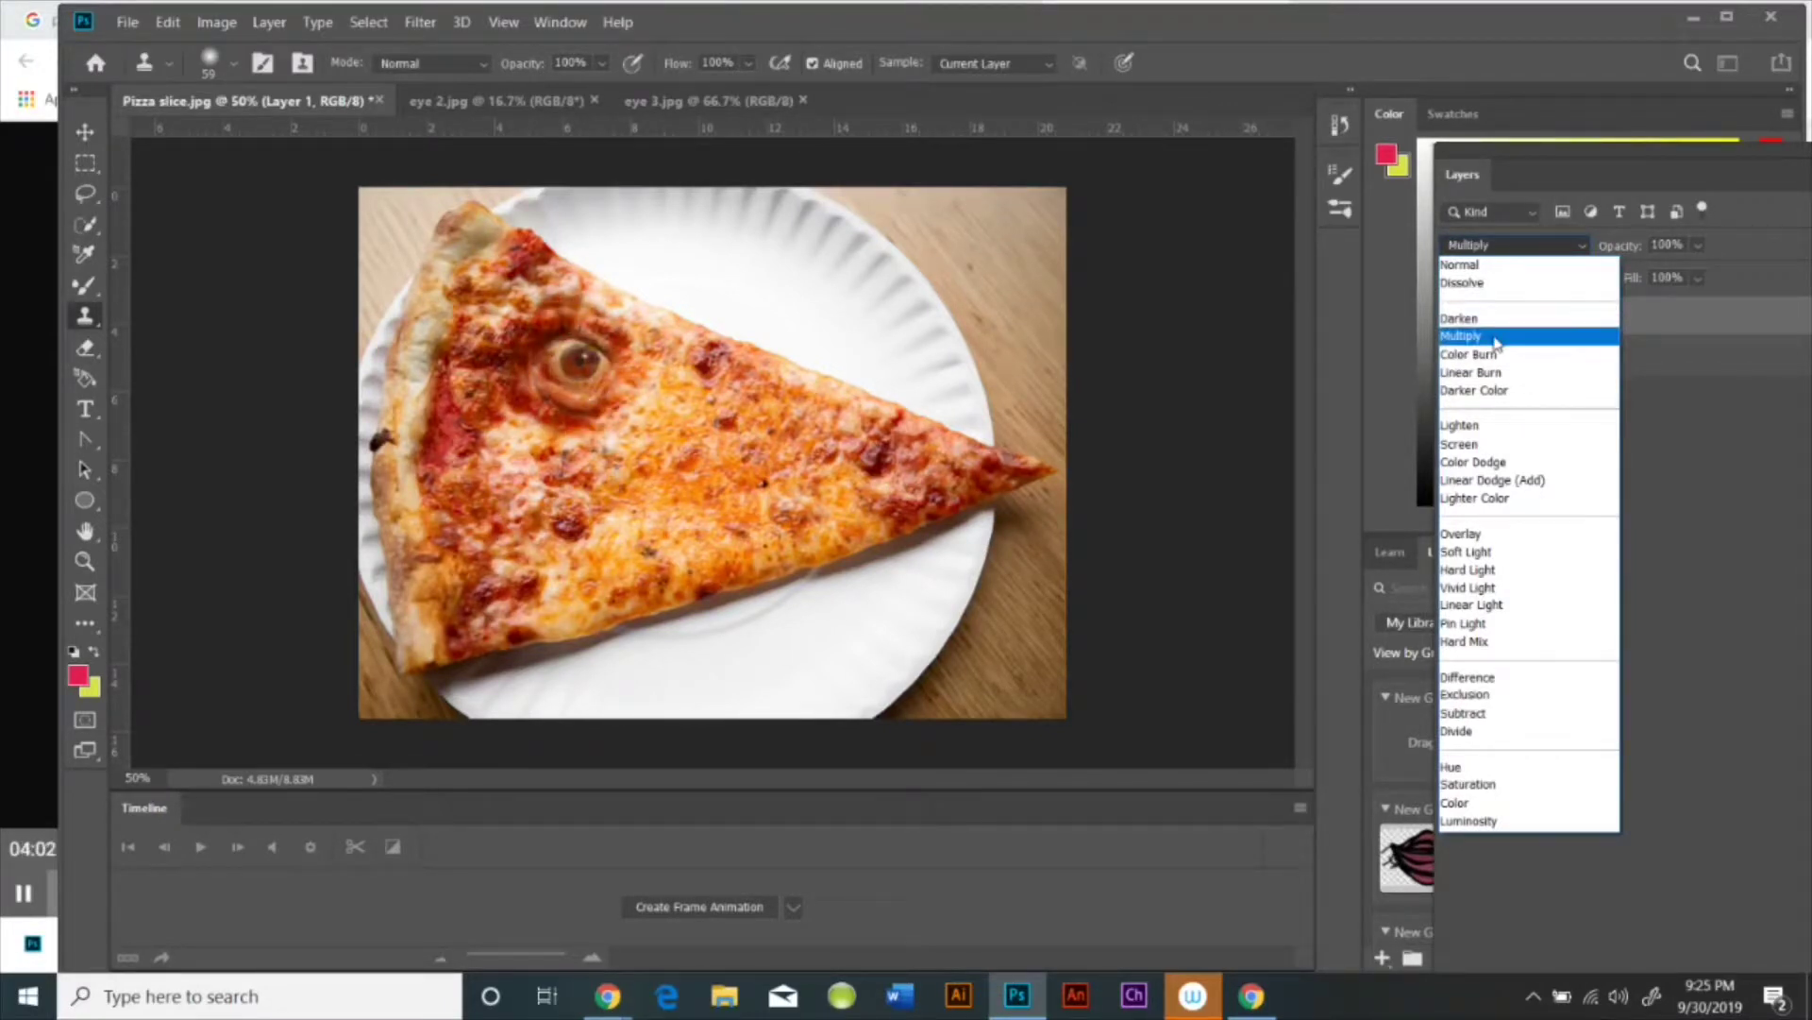
Step: Choose Multiply from Layer 1's blend mode dropdown
click(1497, 343)
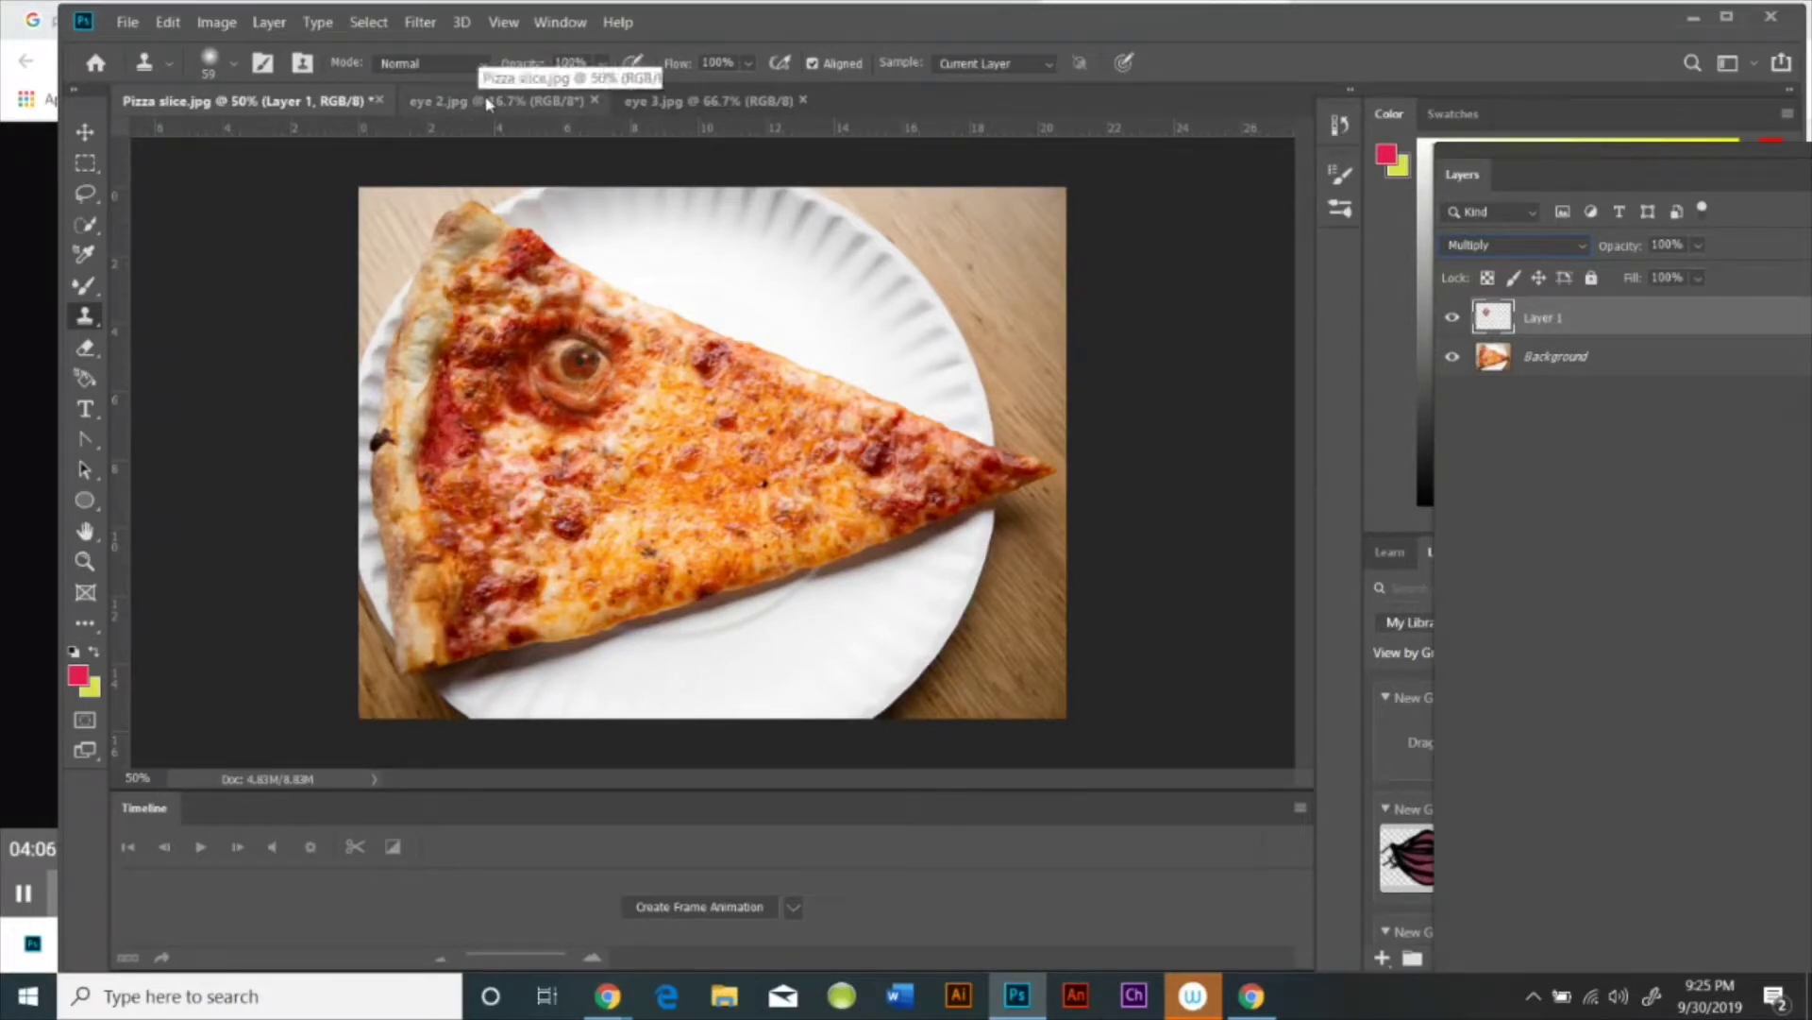
Step: In eye 2.jpg, select the white background beside the blue eye with the Magic Wand
click(638, 101)
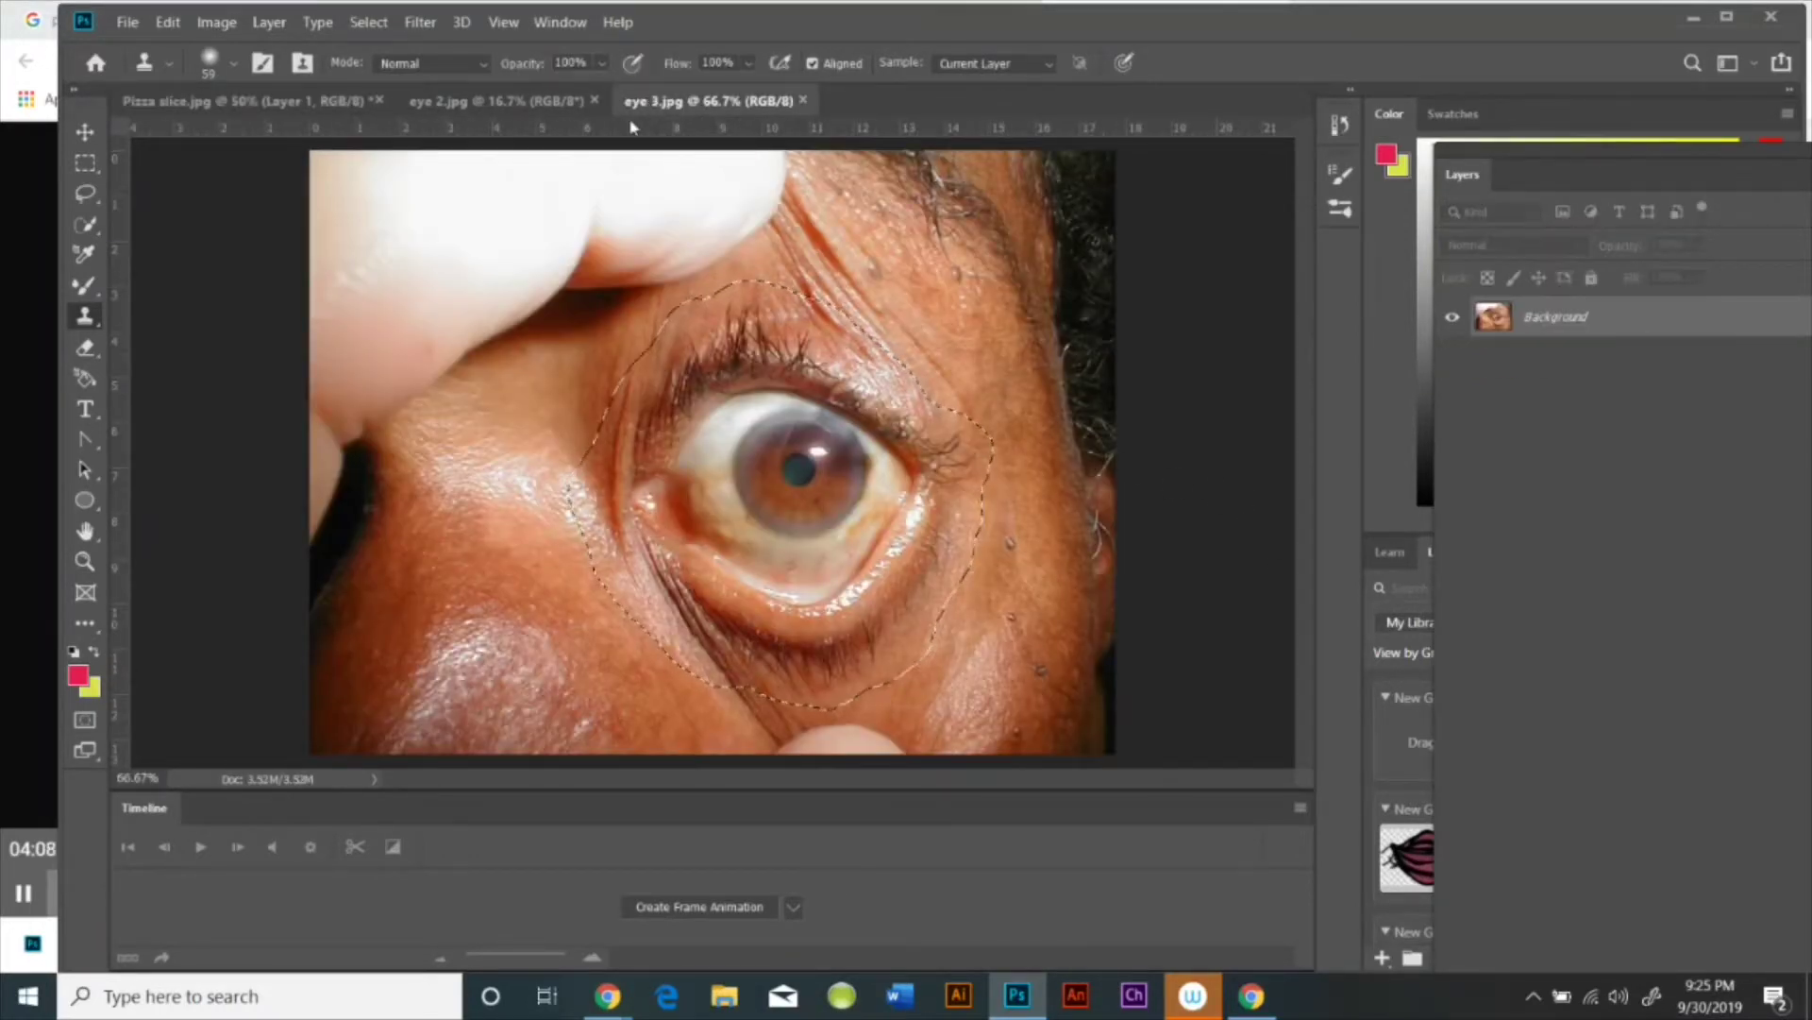
click(570, 104)
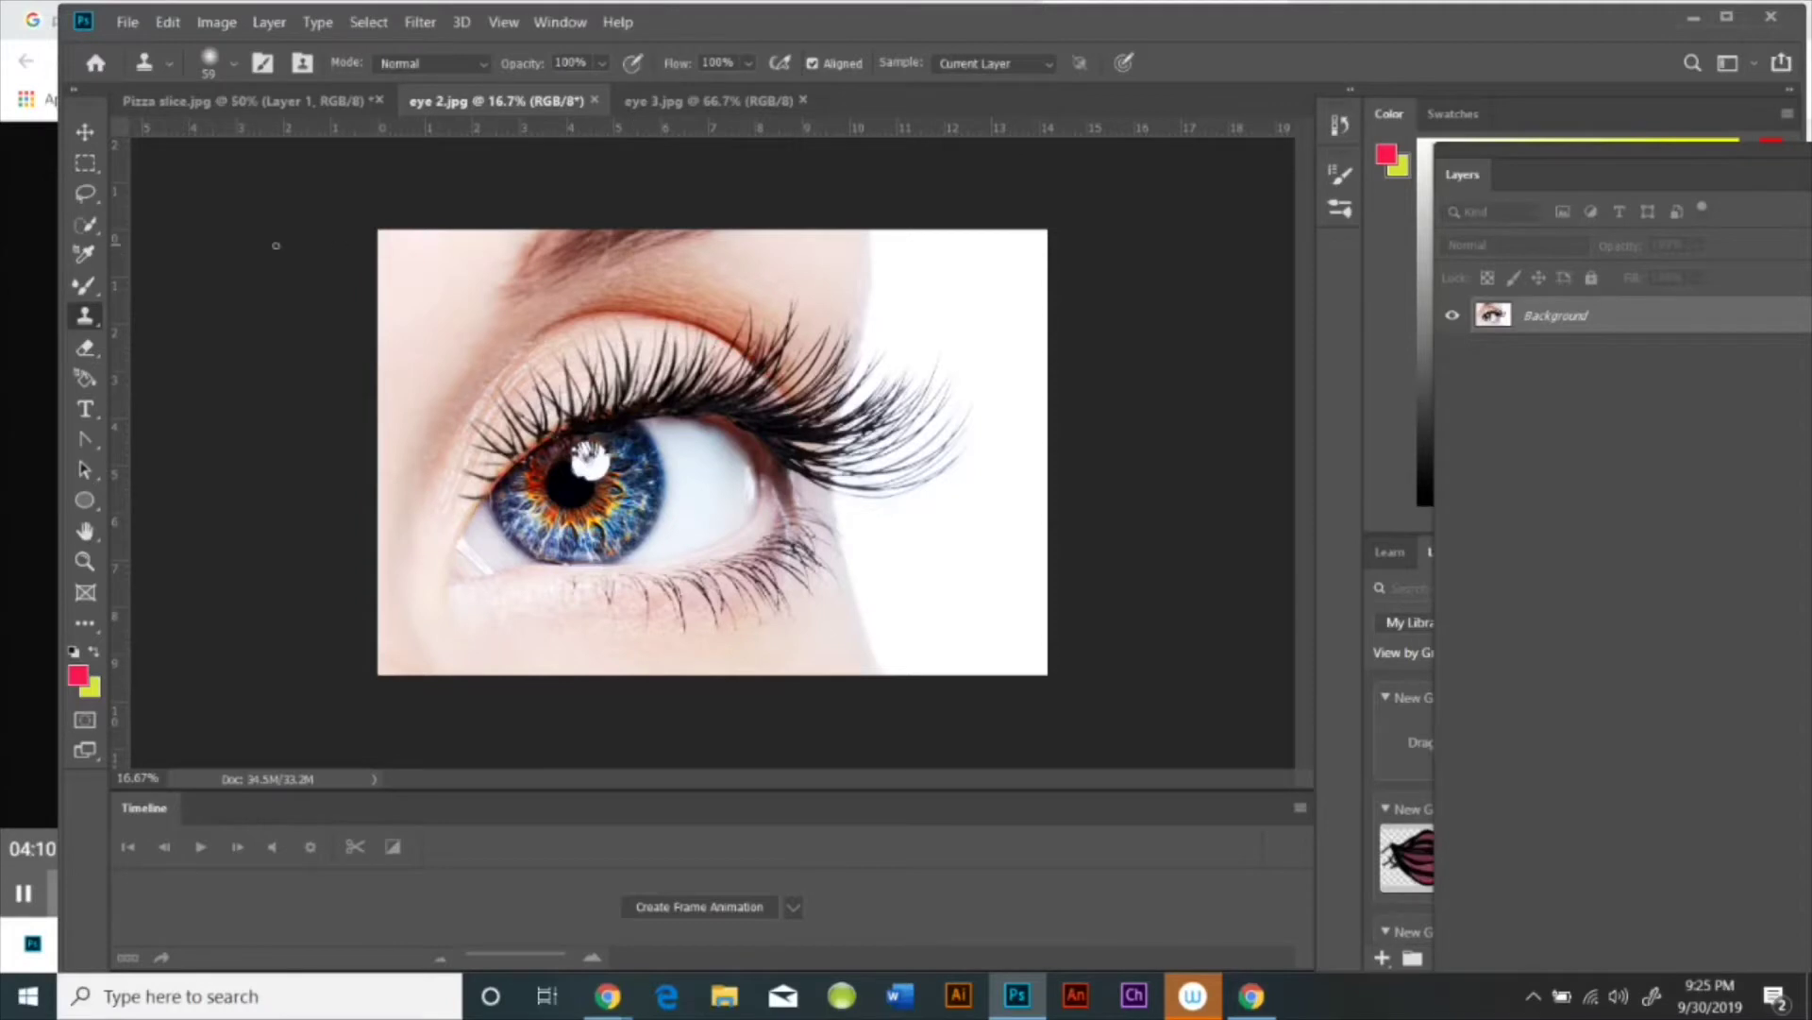
click(83, 193)
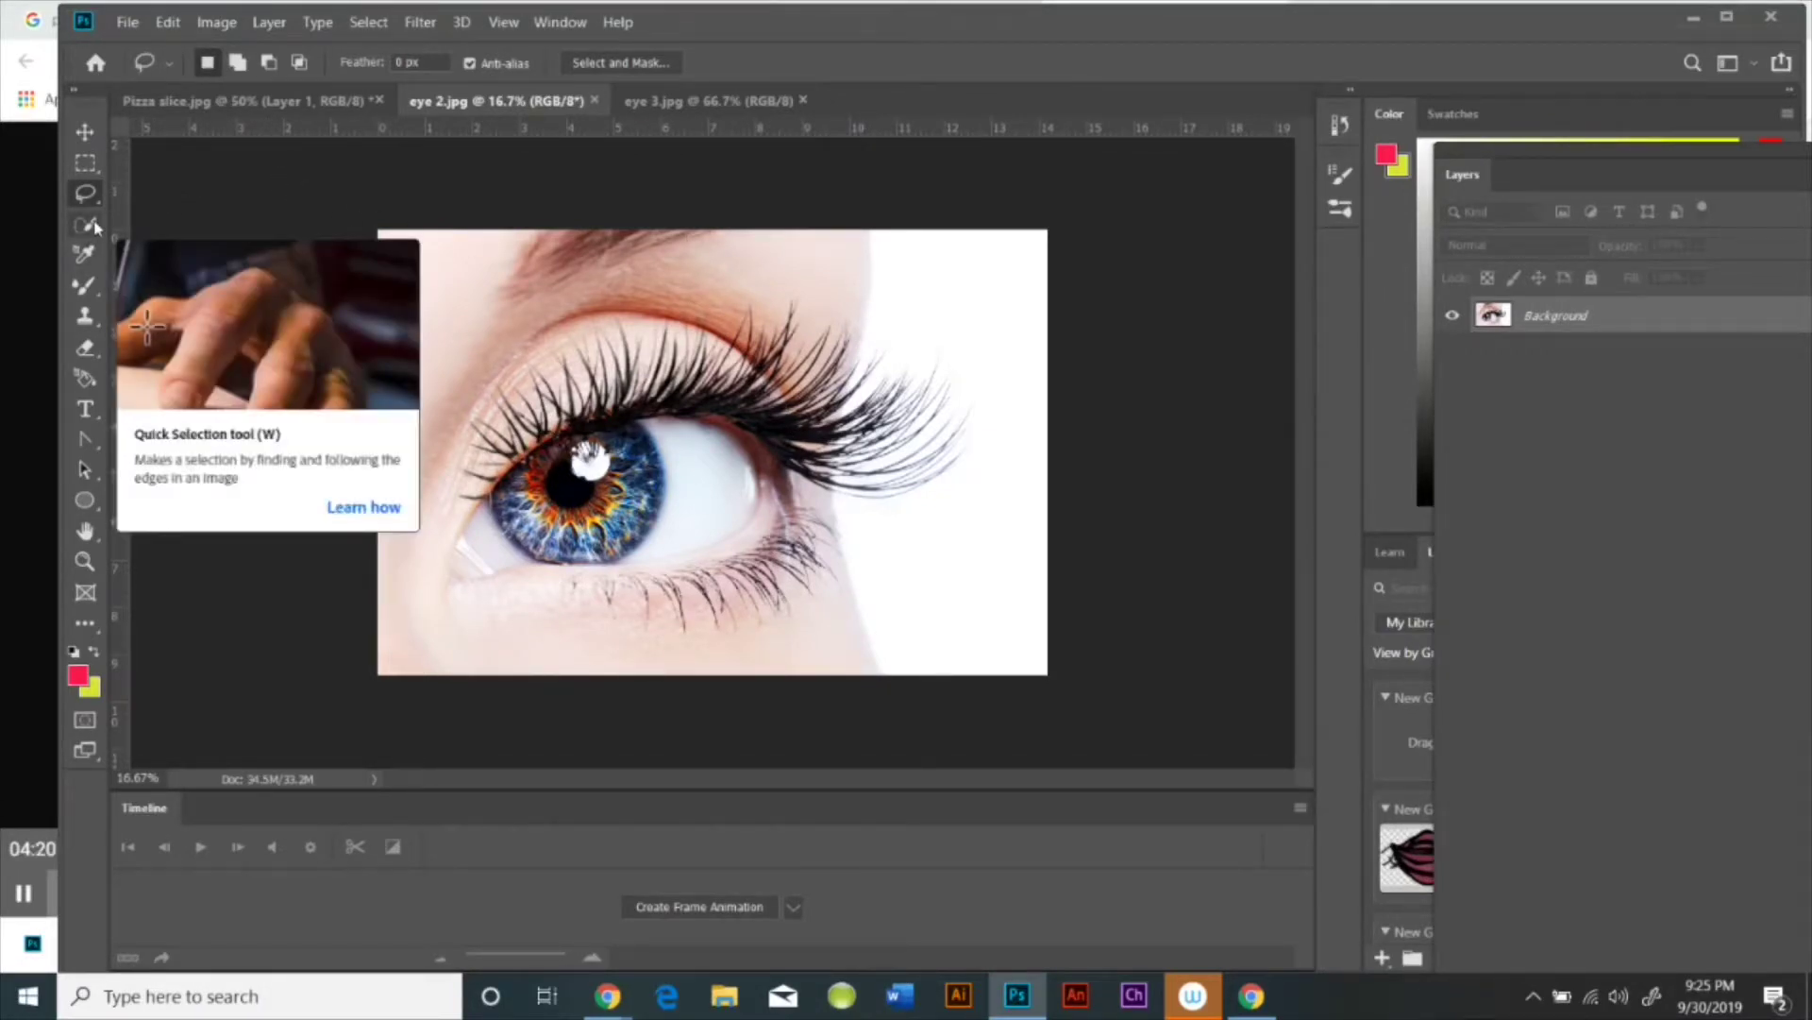
drag(91, 224, 178, 250)
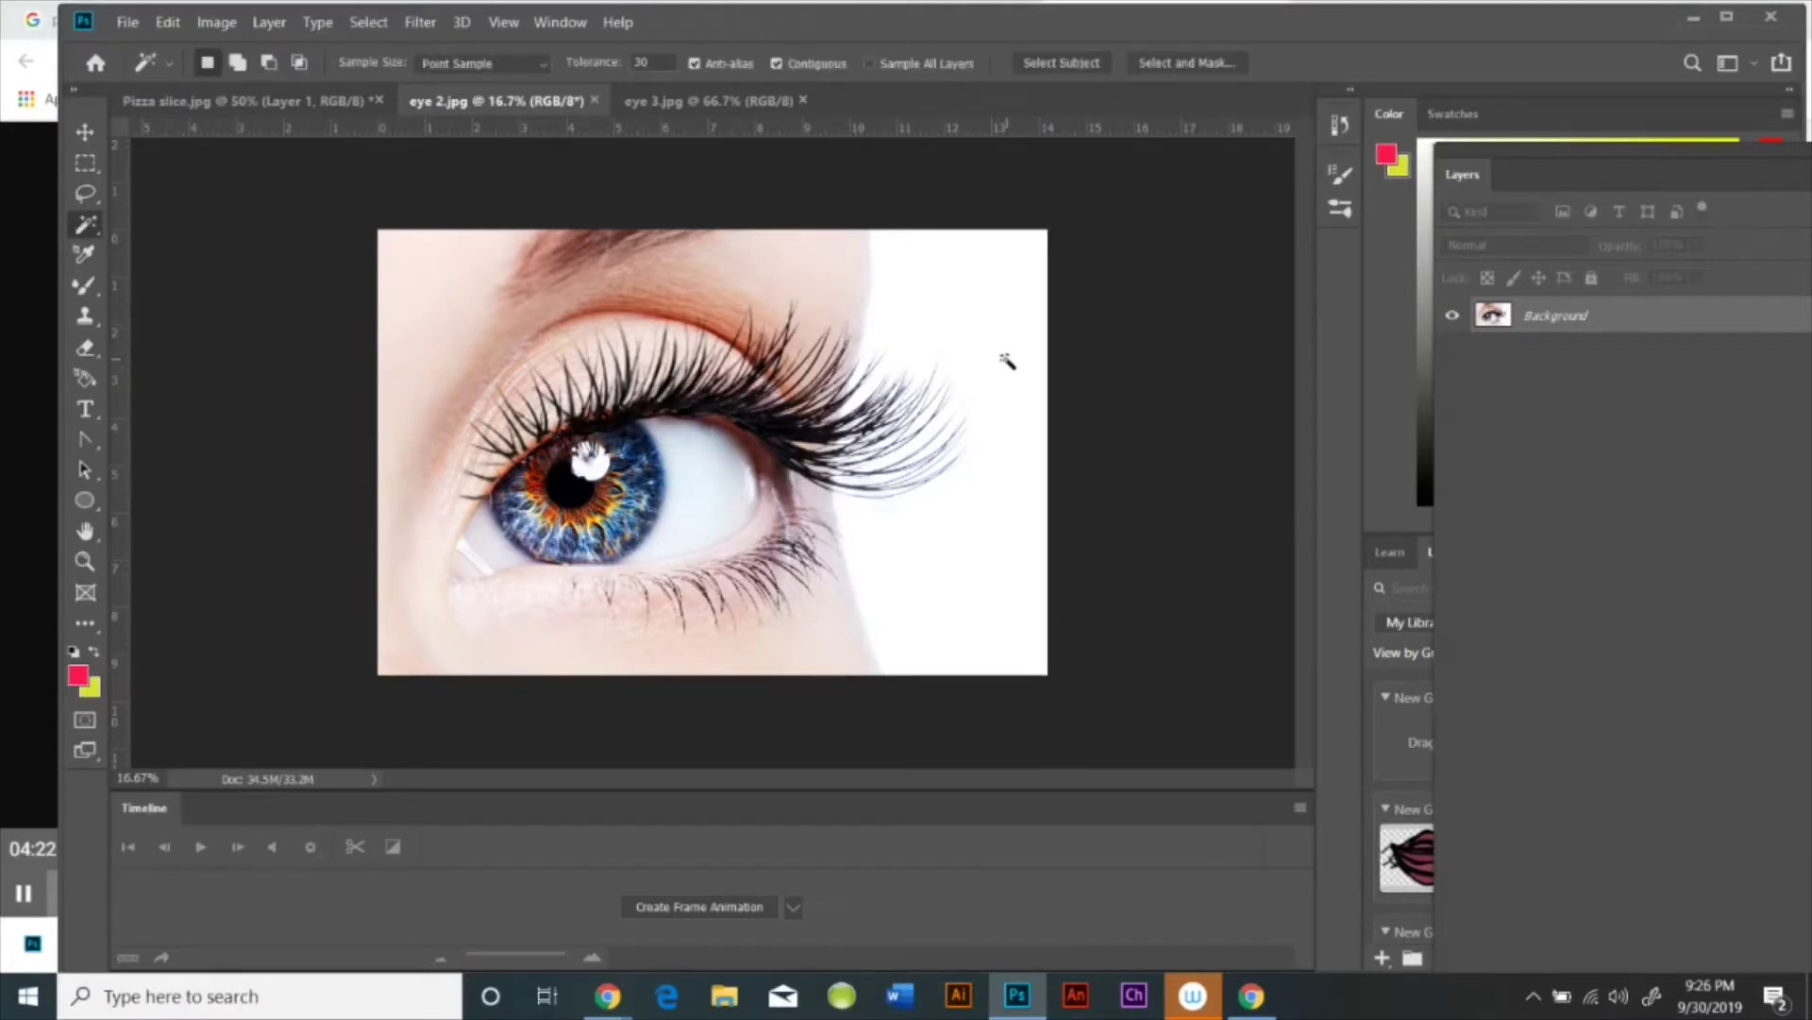
click(1008, 362)
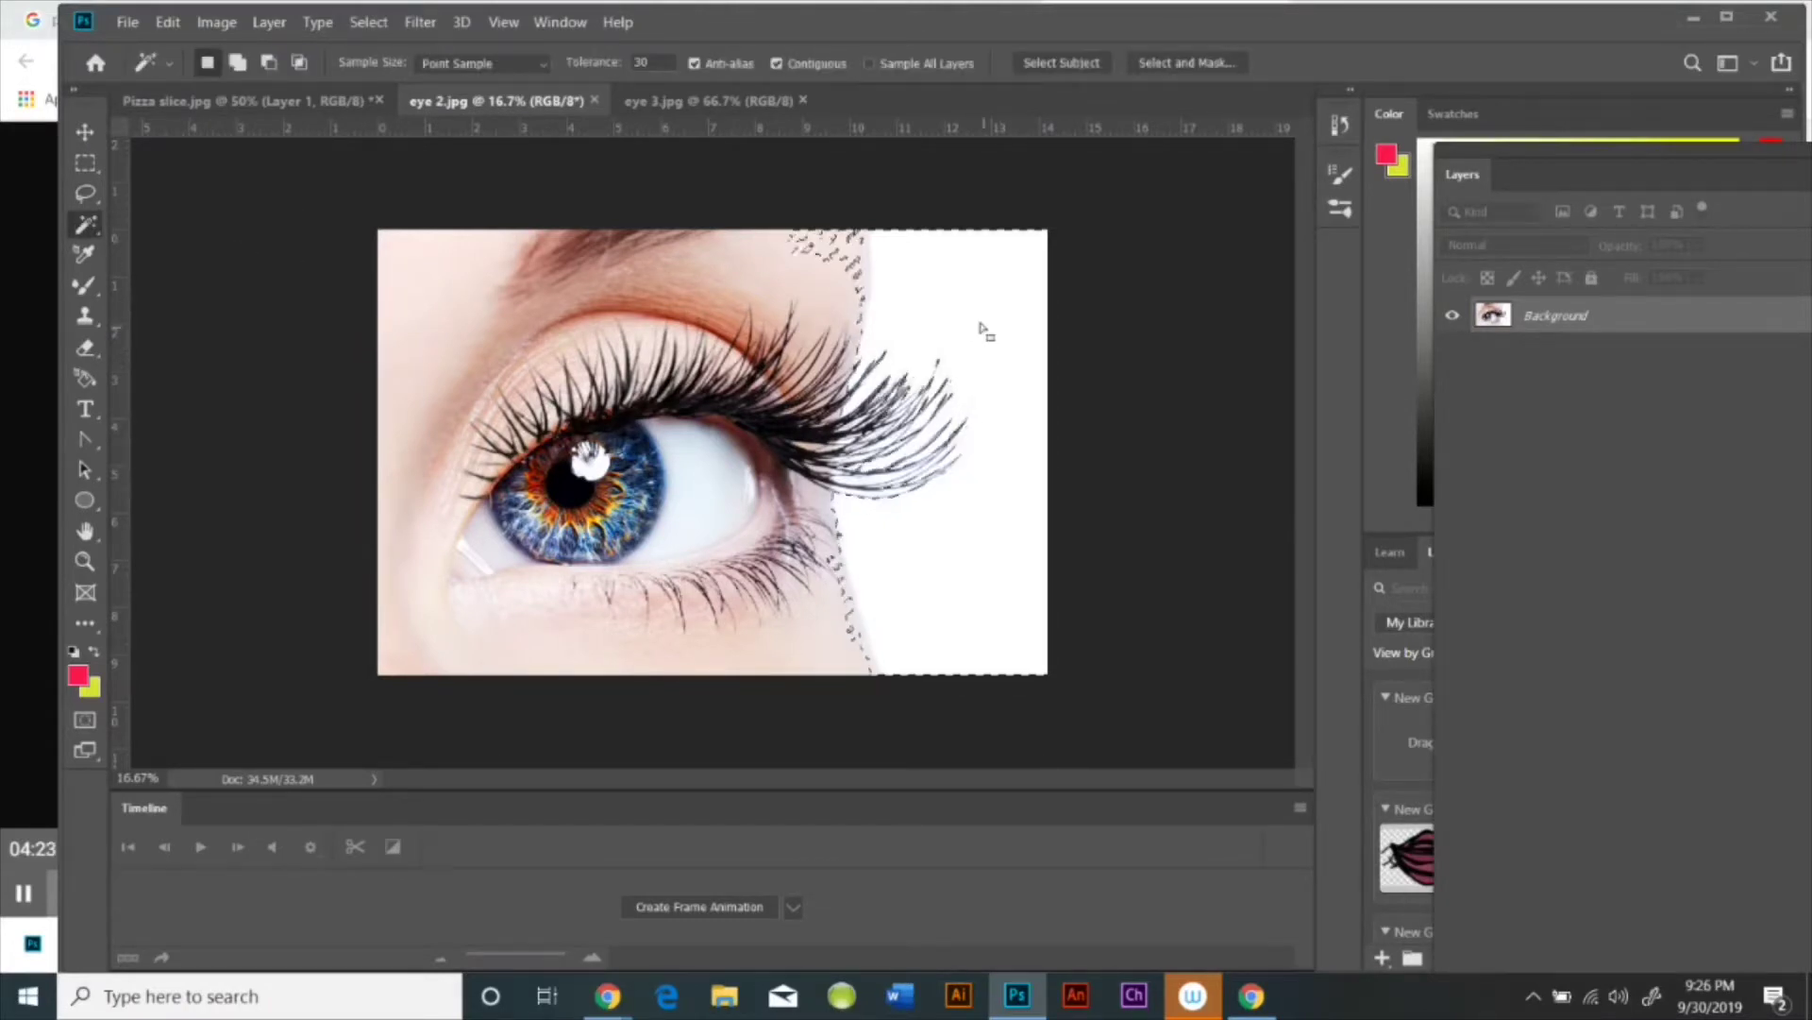
Step: Convert the background into Layer 0 and cut the selected area to transparency
click(167, 23)
click(199, 151)
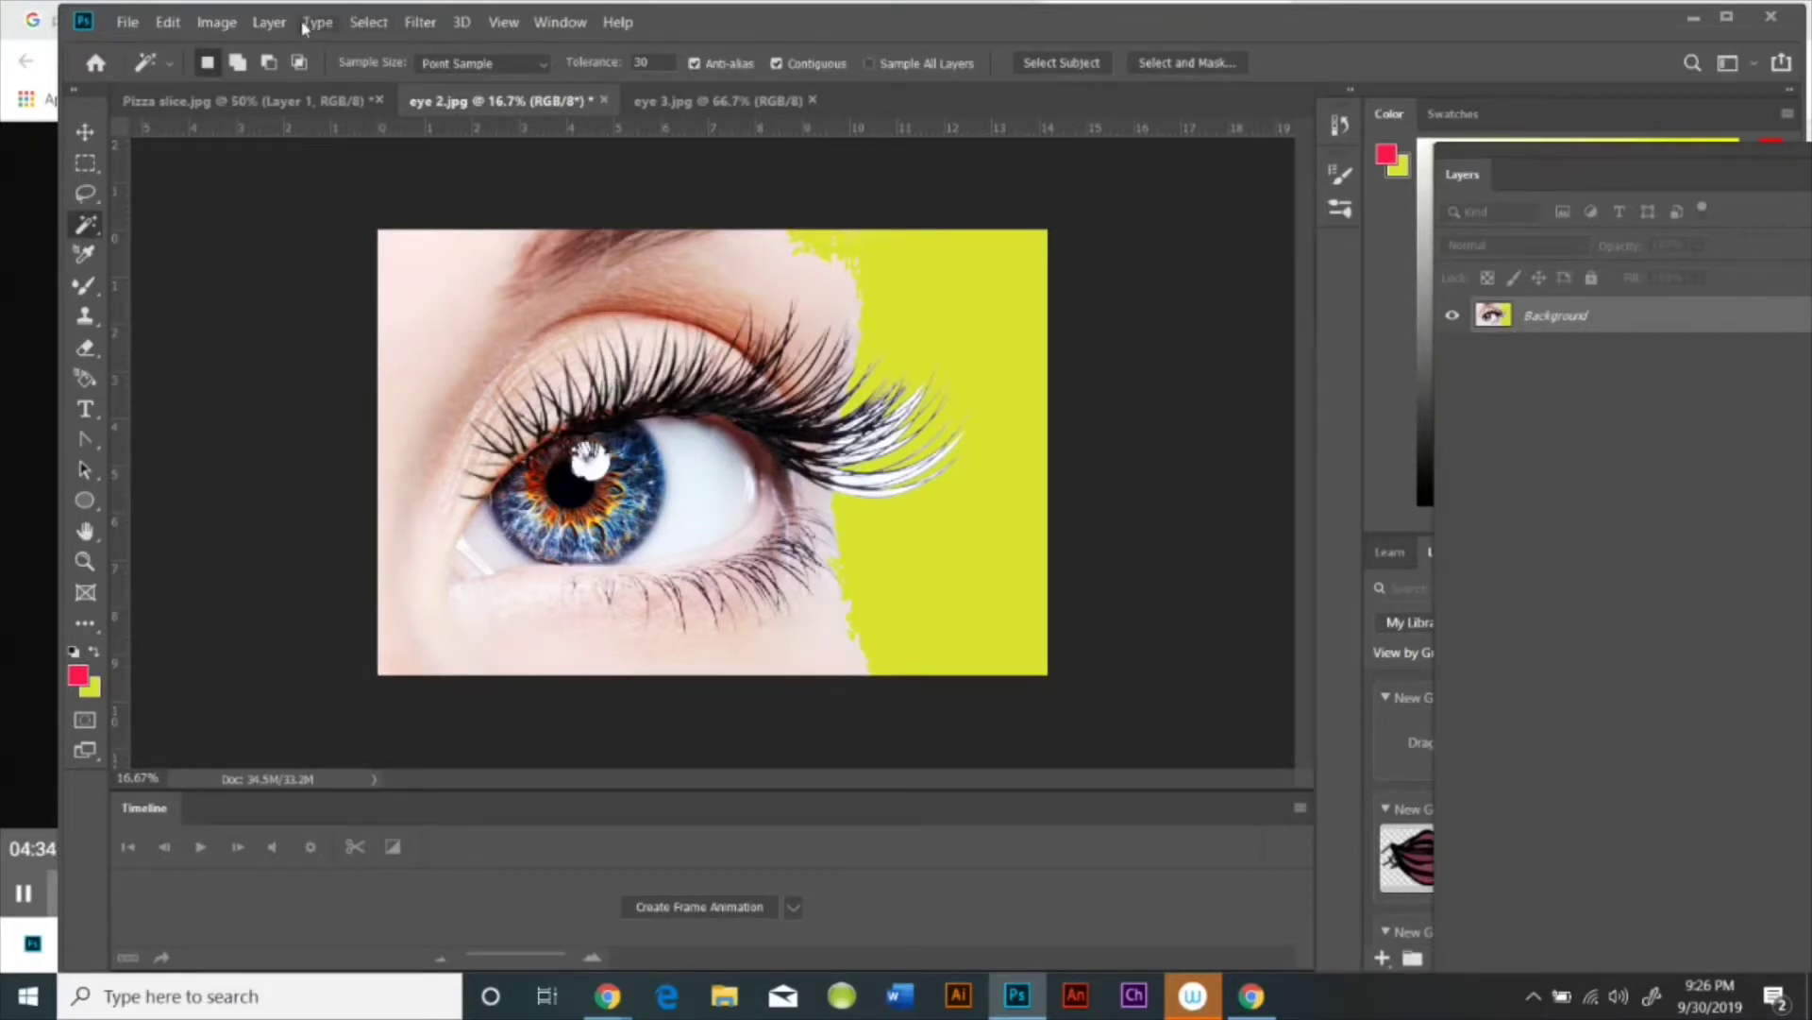
click(270, 21)
mouse_move(469, 54)
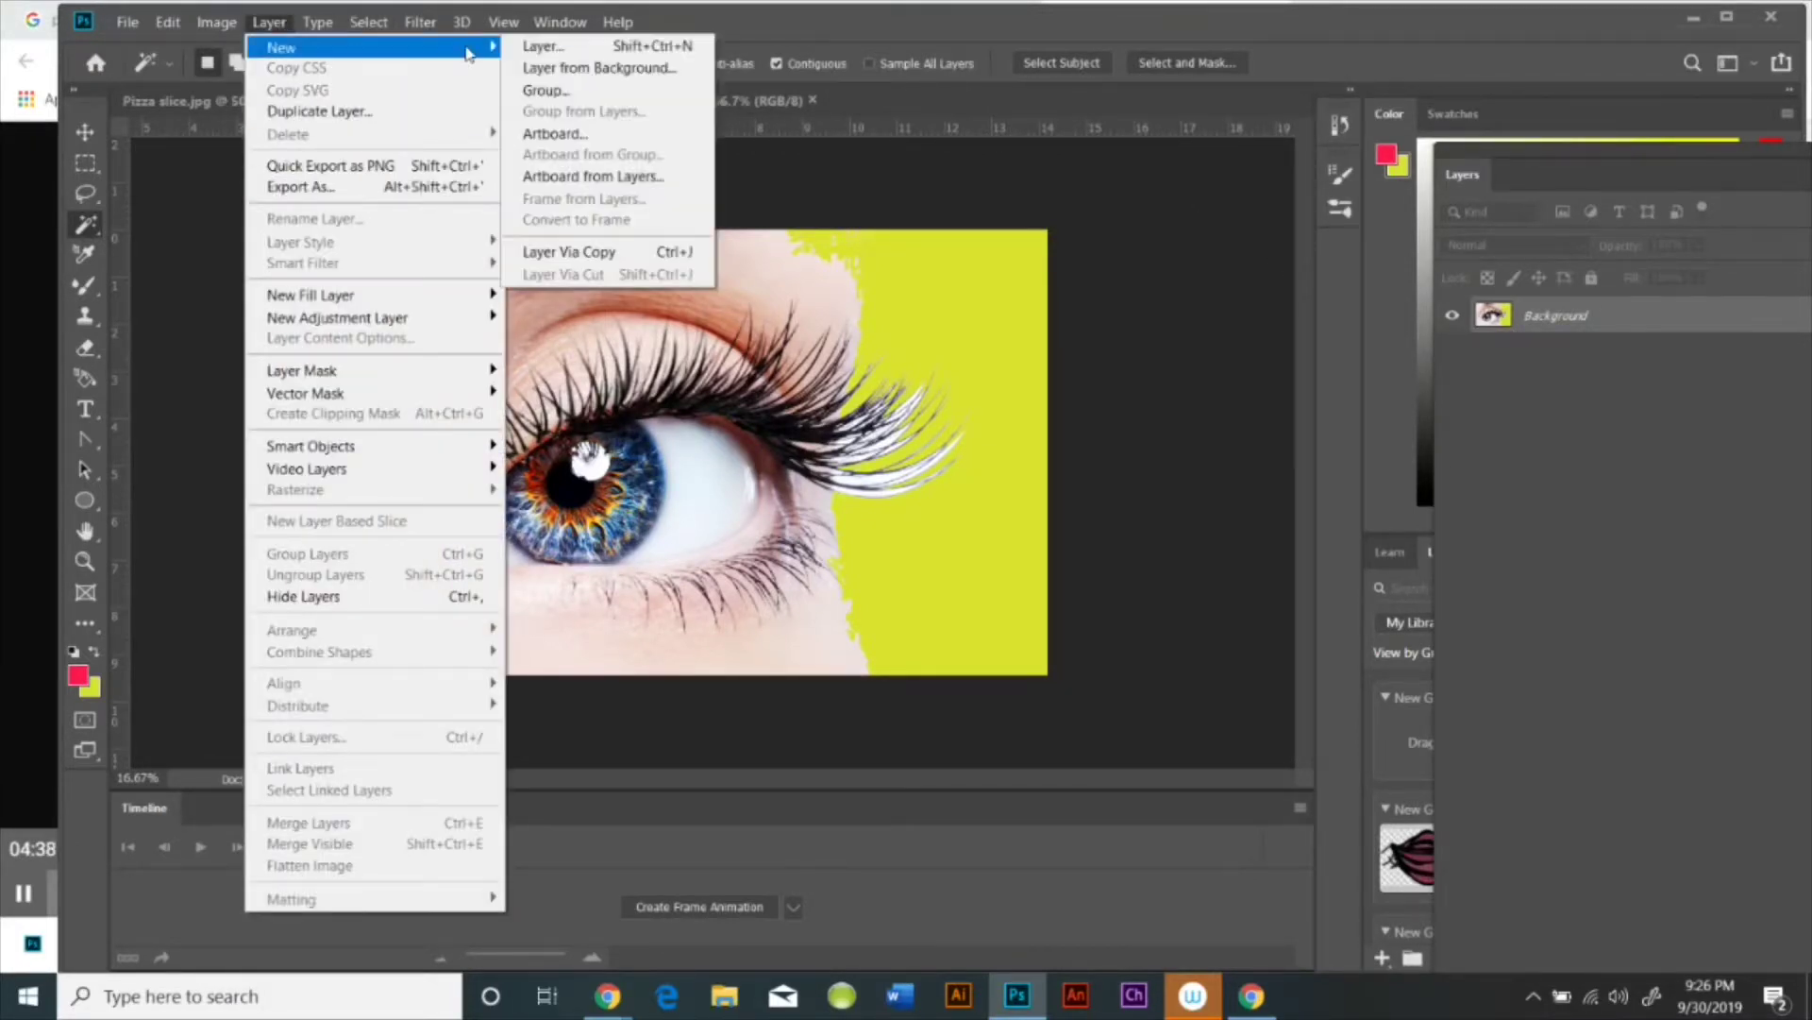
click(599, 67)
click(978, 280)
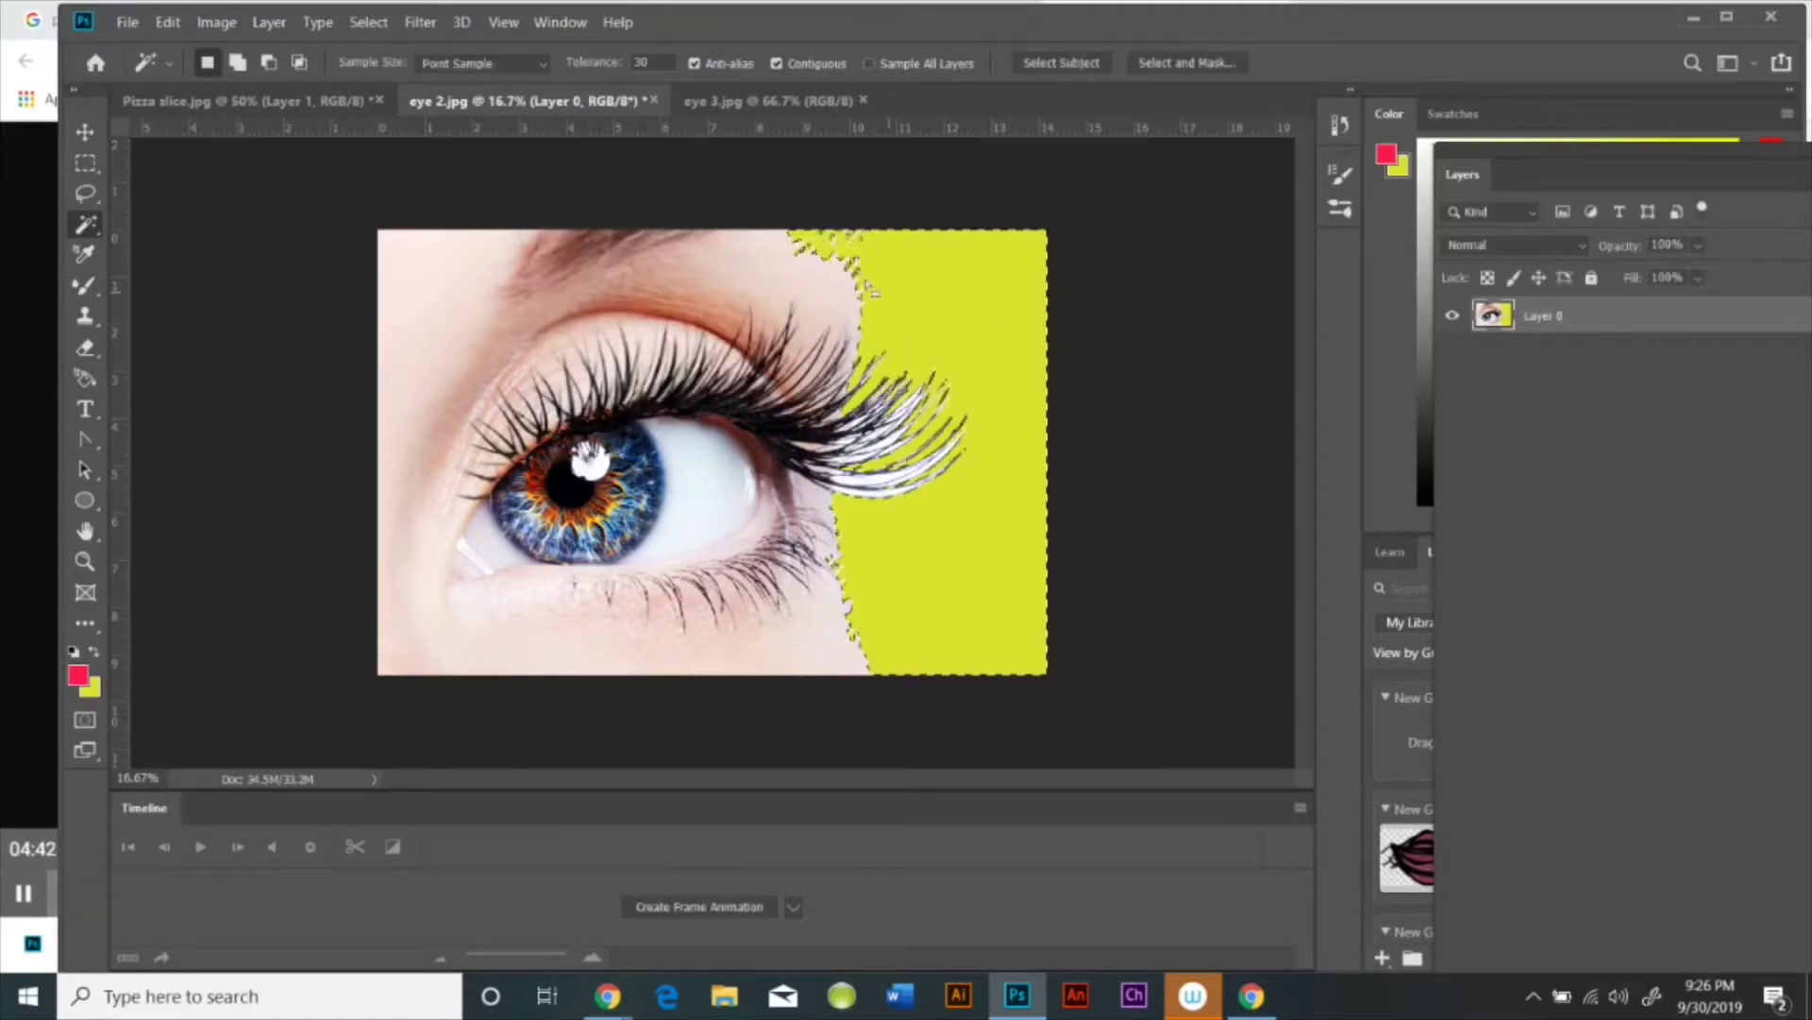
click(168, 22)
click(188, 155)
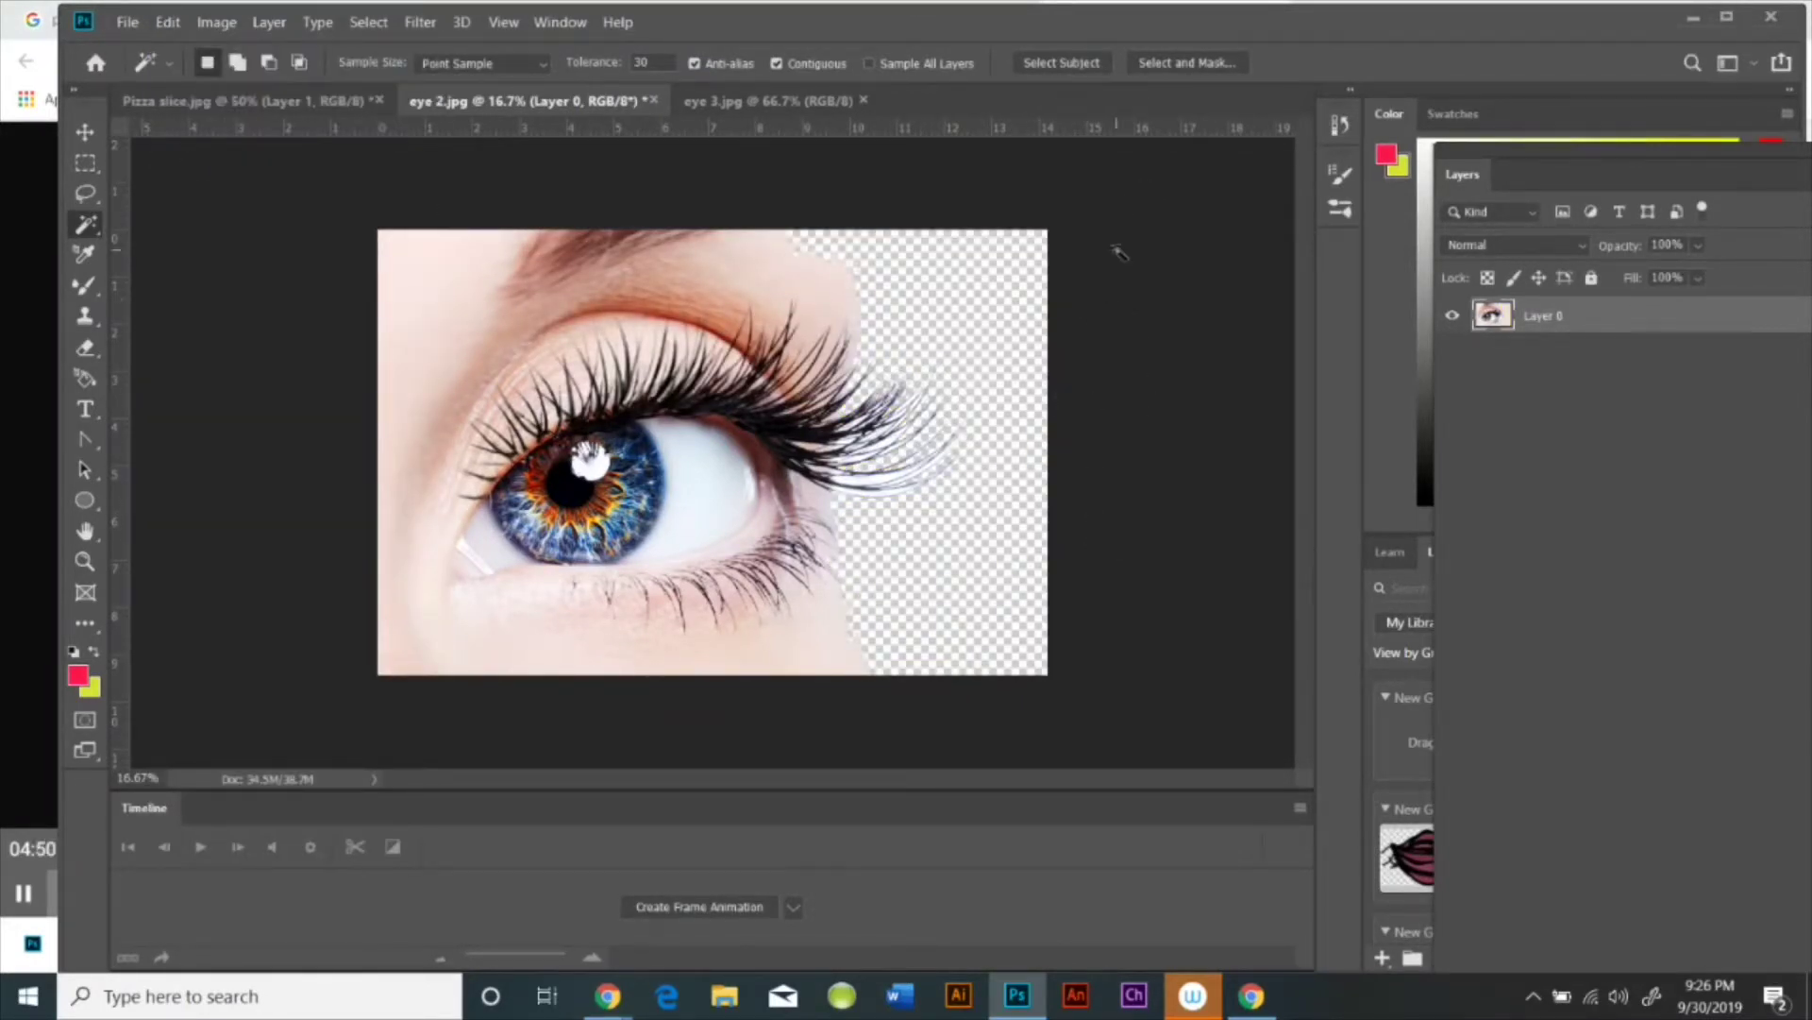
click(85, 193)
Step: Lasso around the blue eye, copy it, and return to Pizza slice.jpg
mouse_move(809, 293)
mouse_down()
mouse_move(617, 275)
mouse_move(472, 335)
mouse_move(403, 430)
mouse_move(365, 557)
mouse_move(444, 667)
mouse_move(704, 660)
mouse_move(855, 623)
mouse_move(931, 533)
mouse_move(981, 423)
mouse_move(830, 308)
mouse_up()
click(168, 22)
click(210, 176)
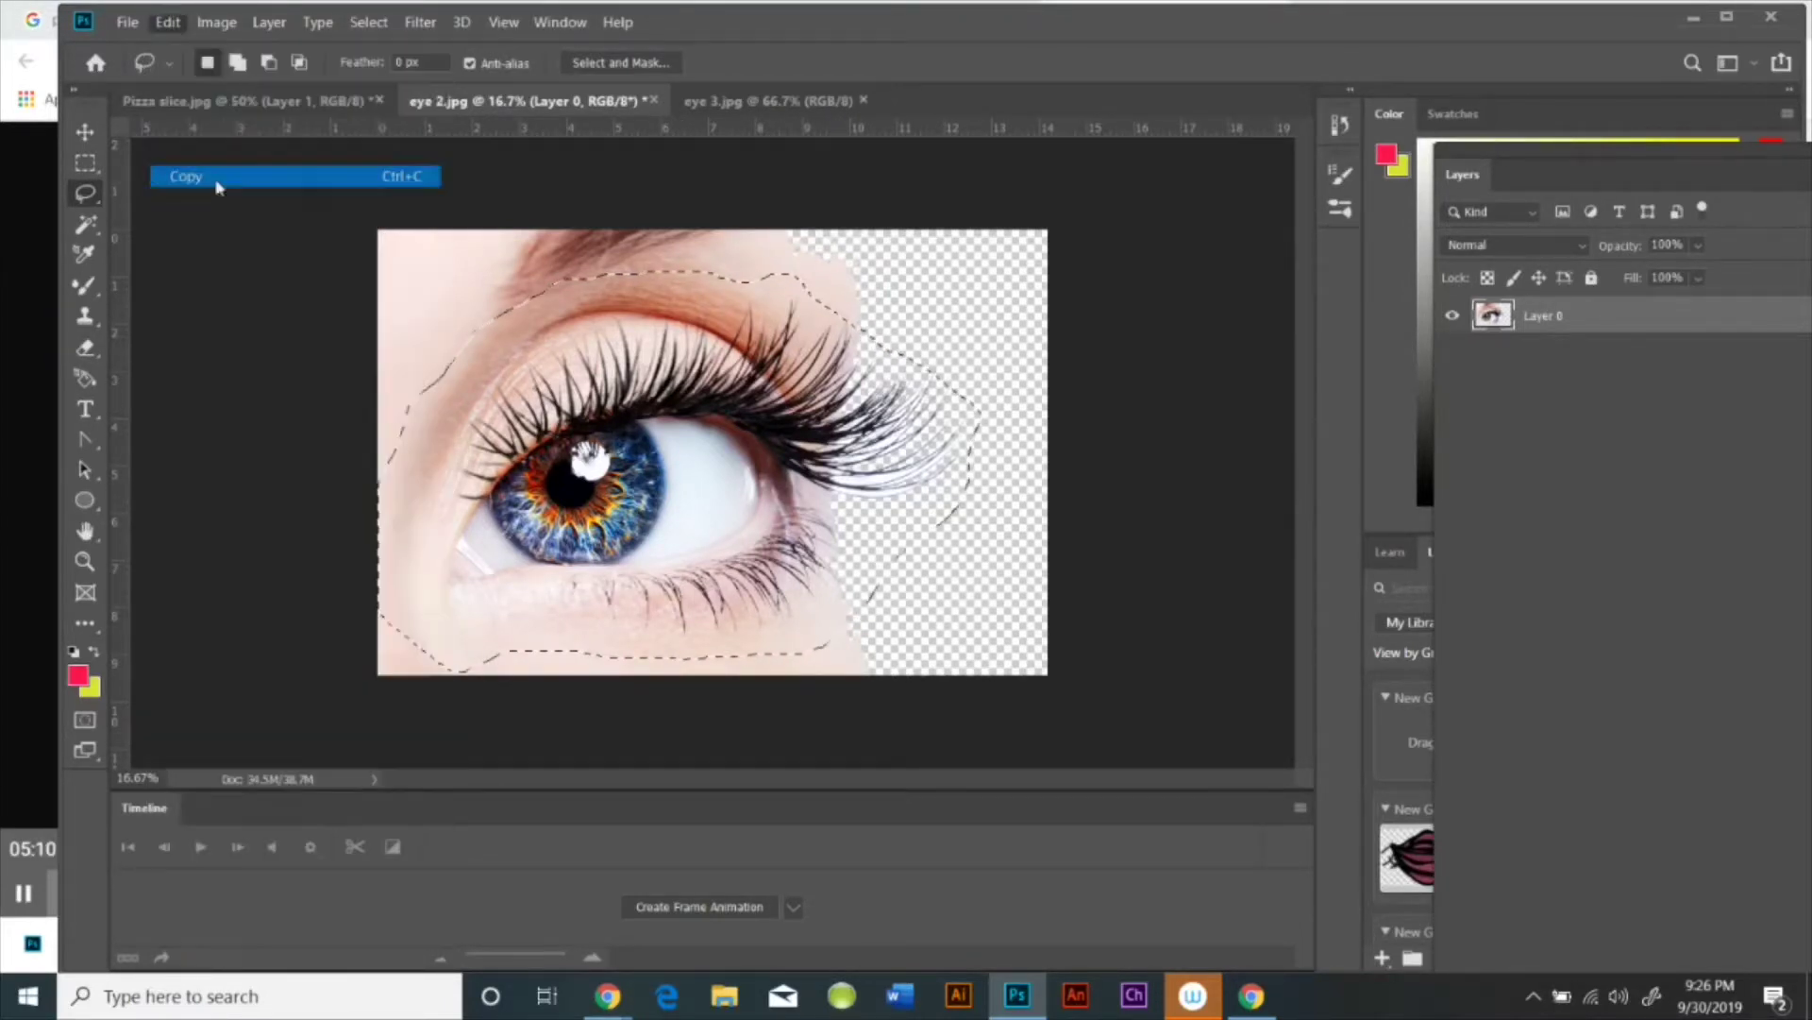
click(267, 102)
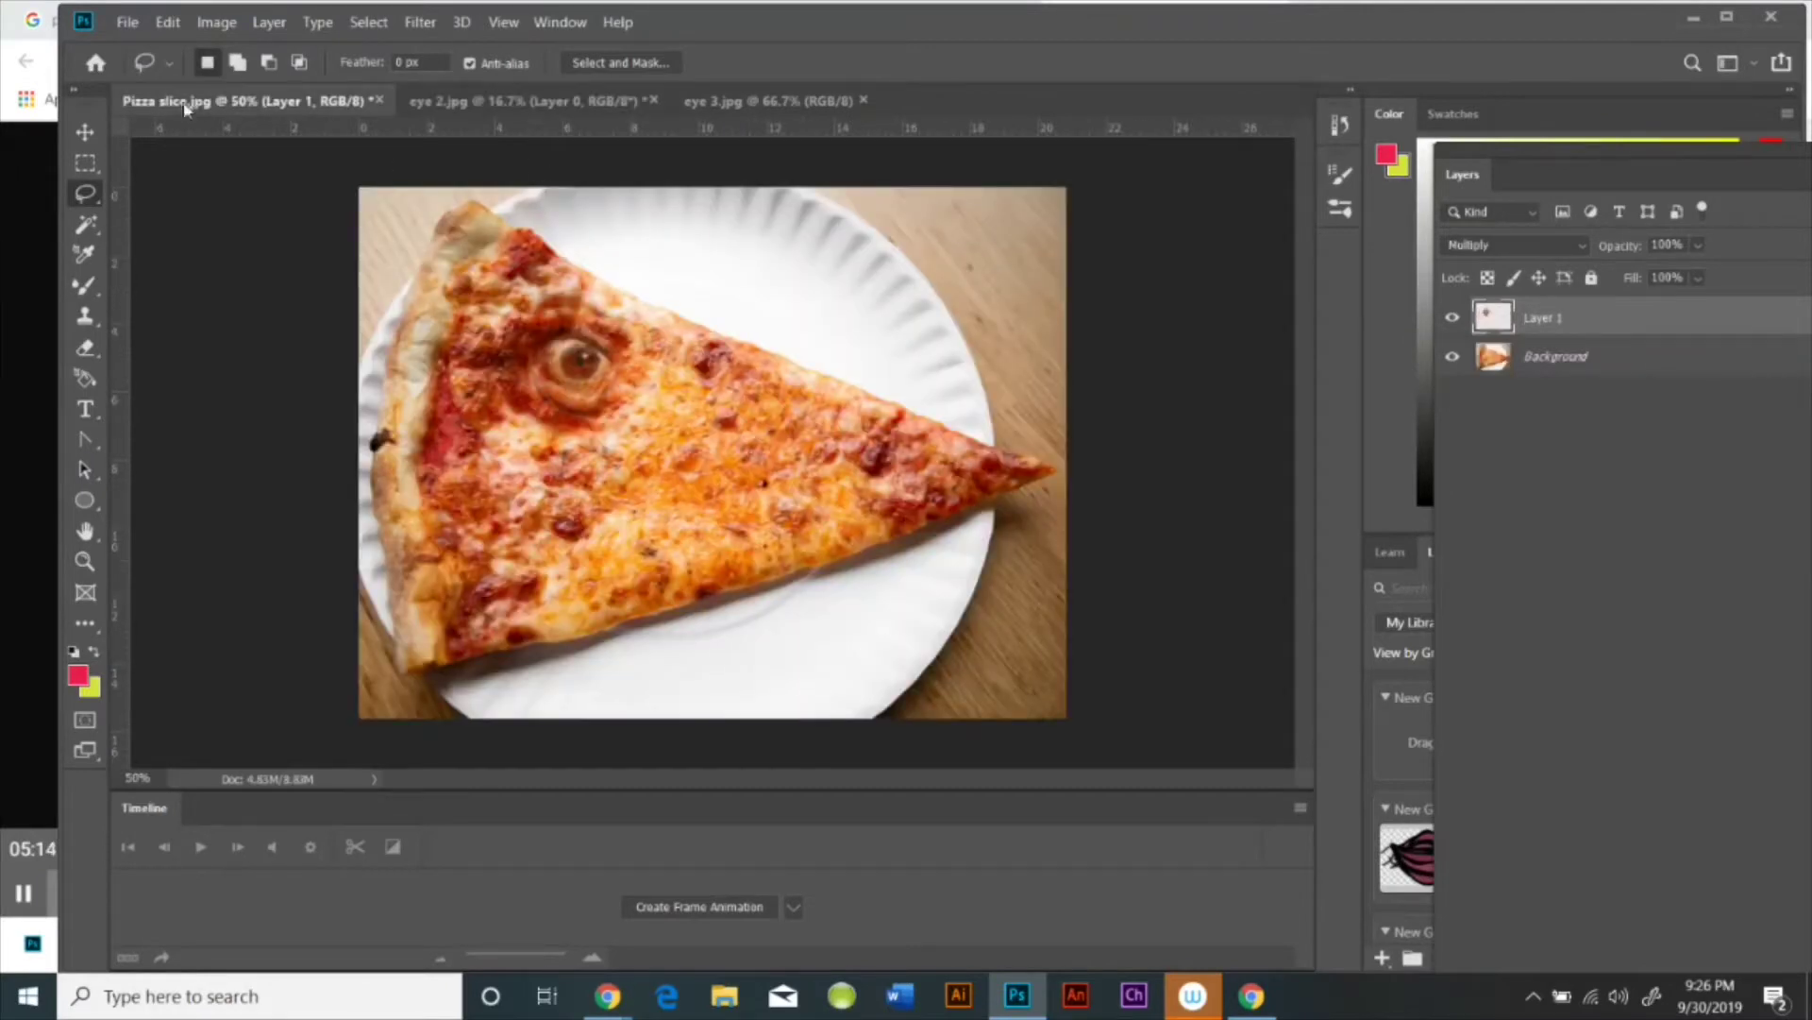
Step: Paste the copied blue eye into Pizza slice.jpg as a new layer
click(168, 22)
click(210, 216)
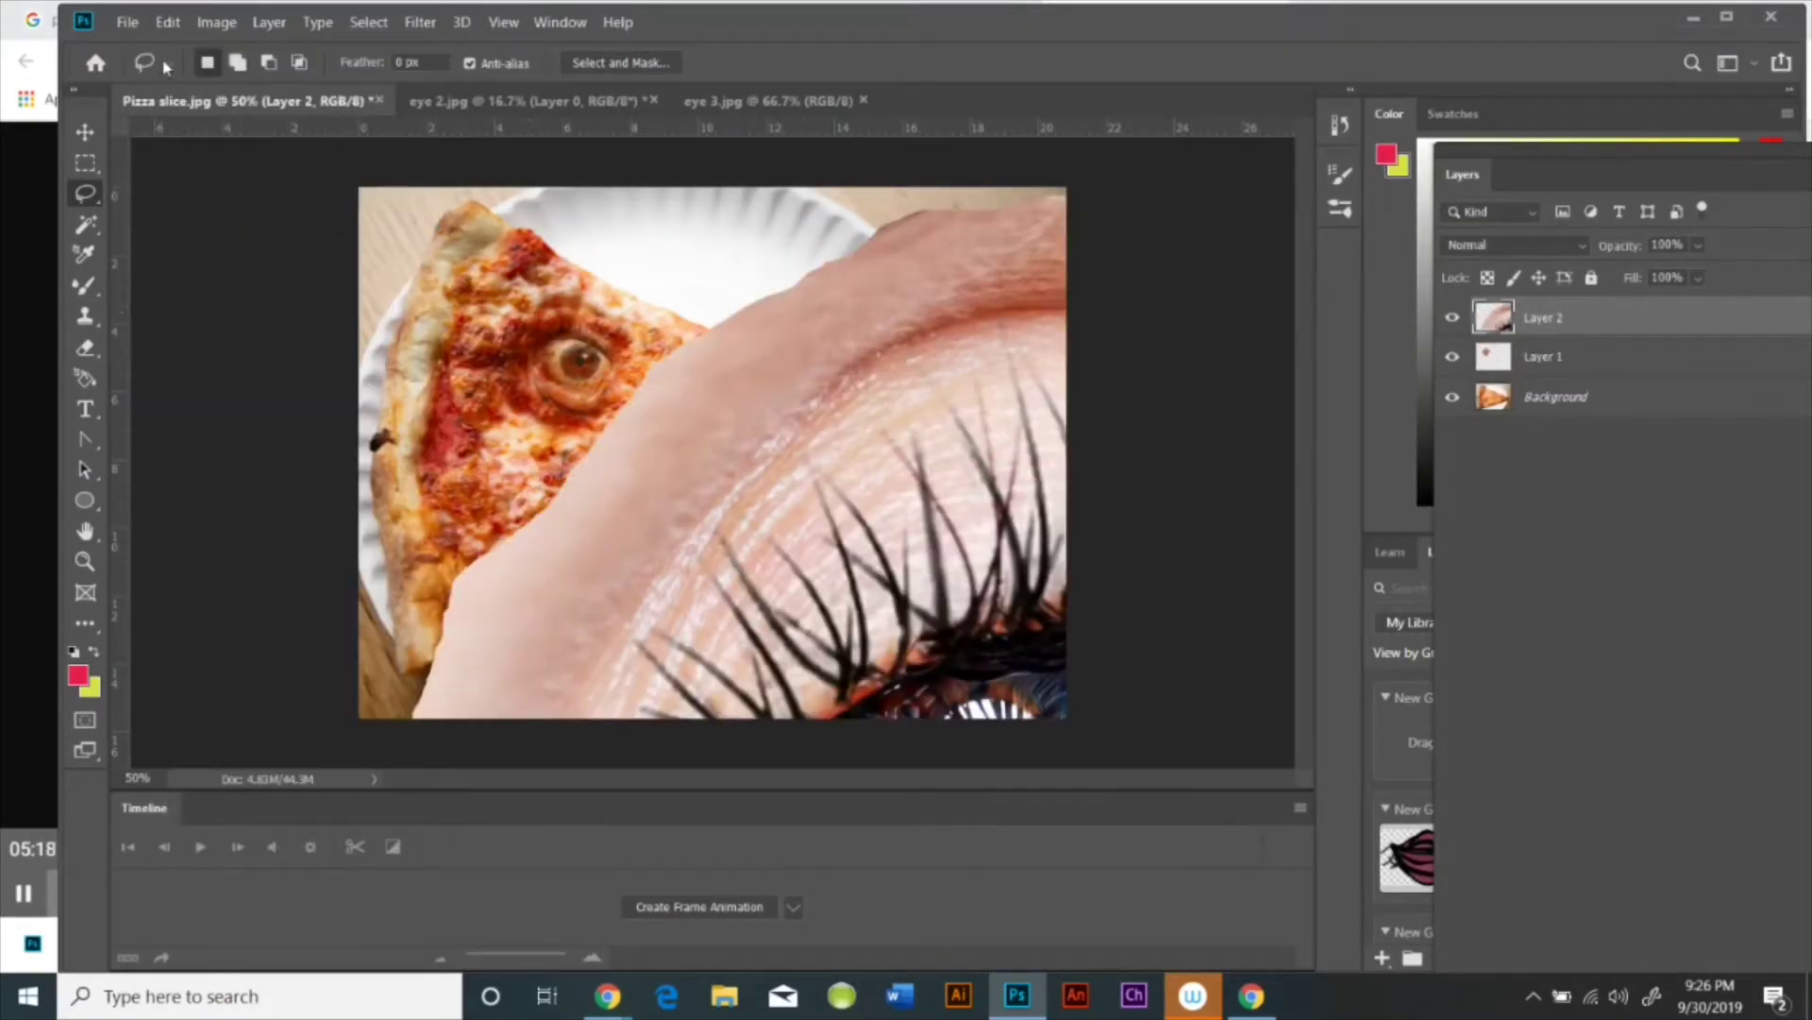
click(177, 26)
mouse_move(293, 534)
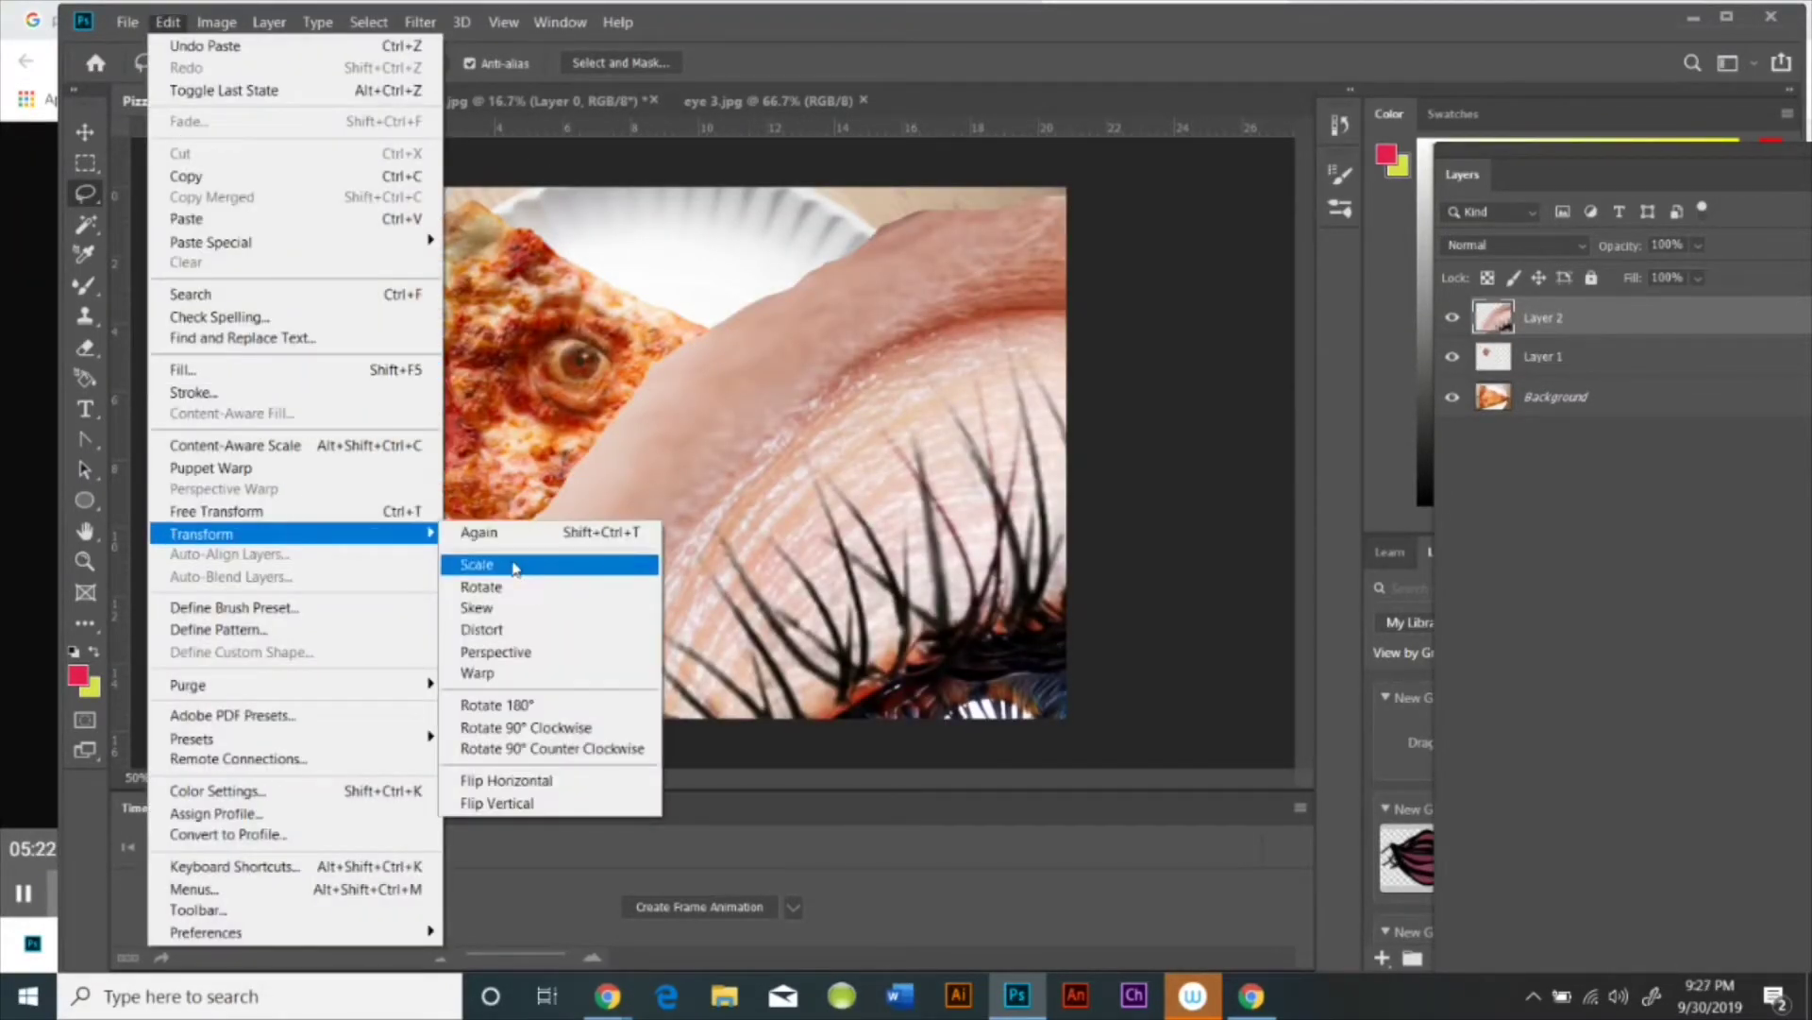
click(516, 564)
Step: Scale the eye down to about 13% and centre it on the slice
drag(387, 186, 489, 203)
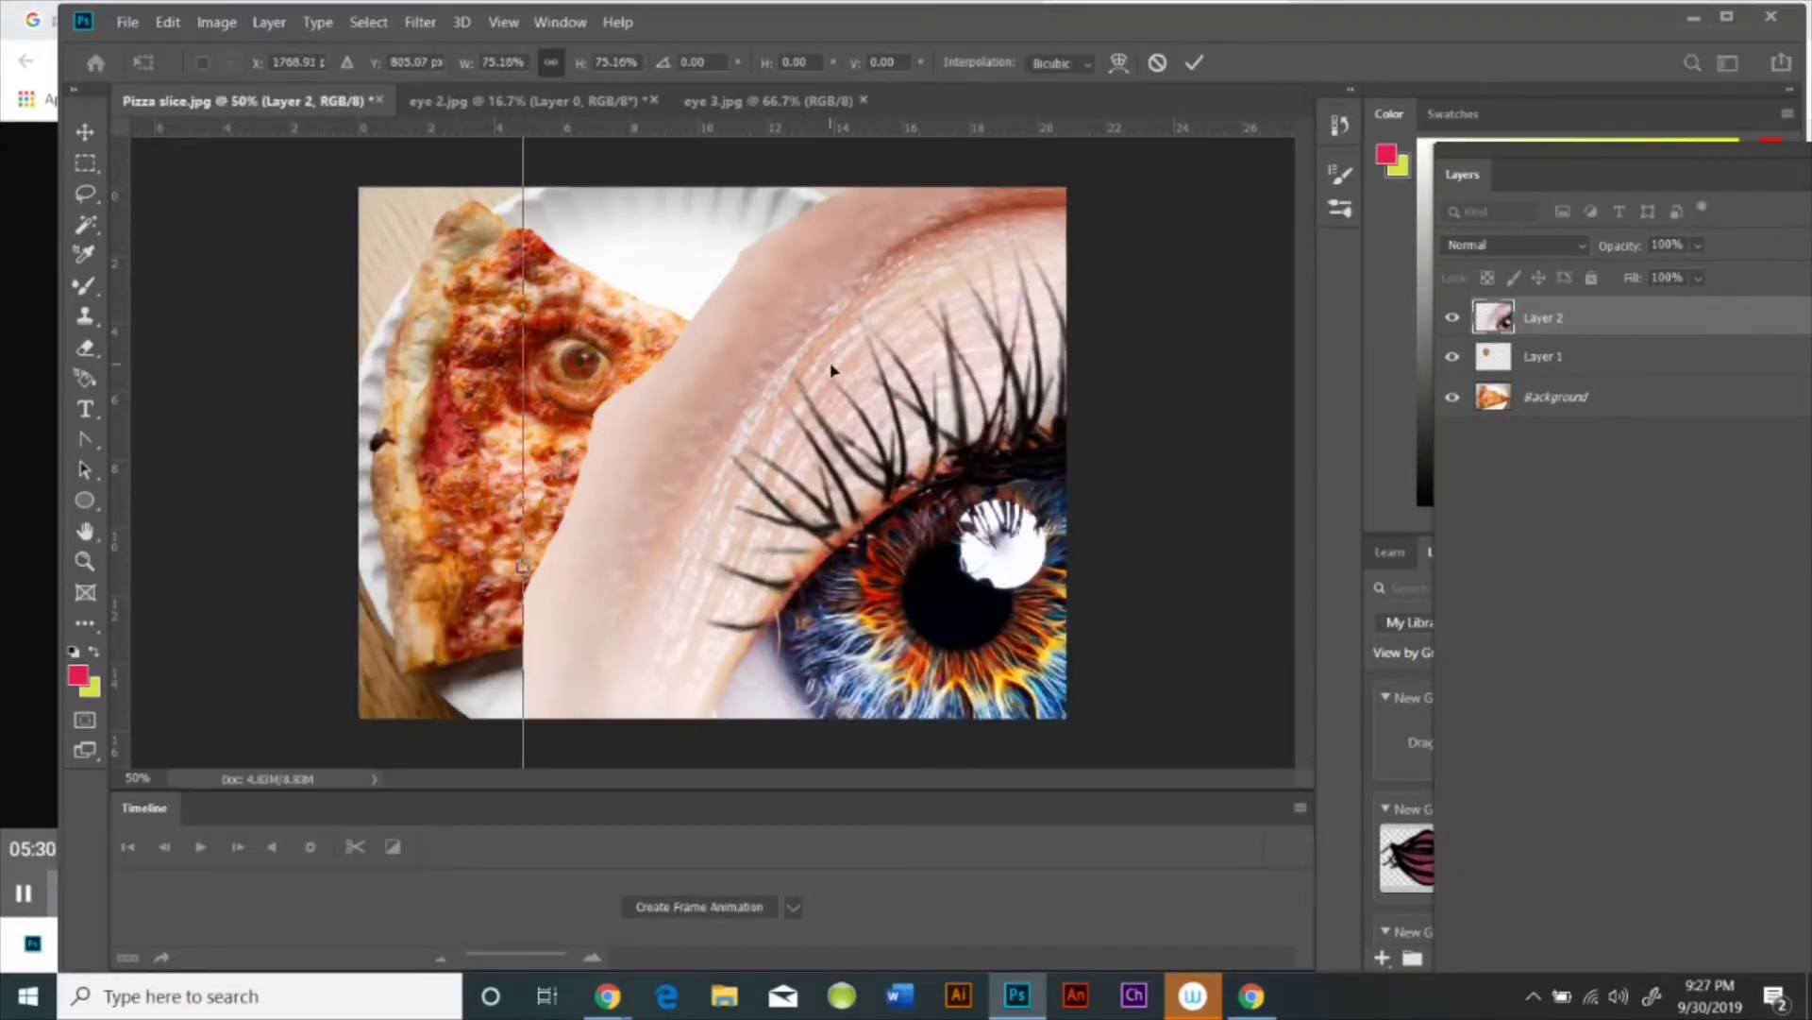
drag(832, 370, 1005, 529)
mouse_move(685, 345)
mouse_down()
mouse_move(765, 441)
mouse_move(959, 533)
mouse_move(1077, 558)
mouse_move(689, 369)
mouse_up()
drag(1218, 233, 756, 517)
drag(616, 656, 684, 491)
drag(517, 356, 647, 442)
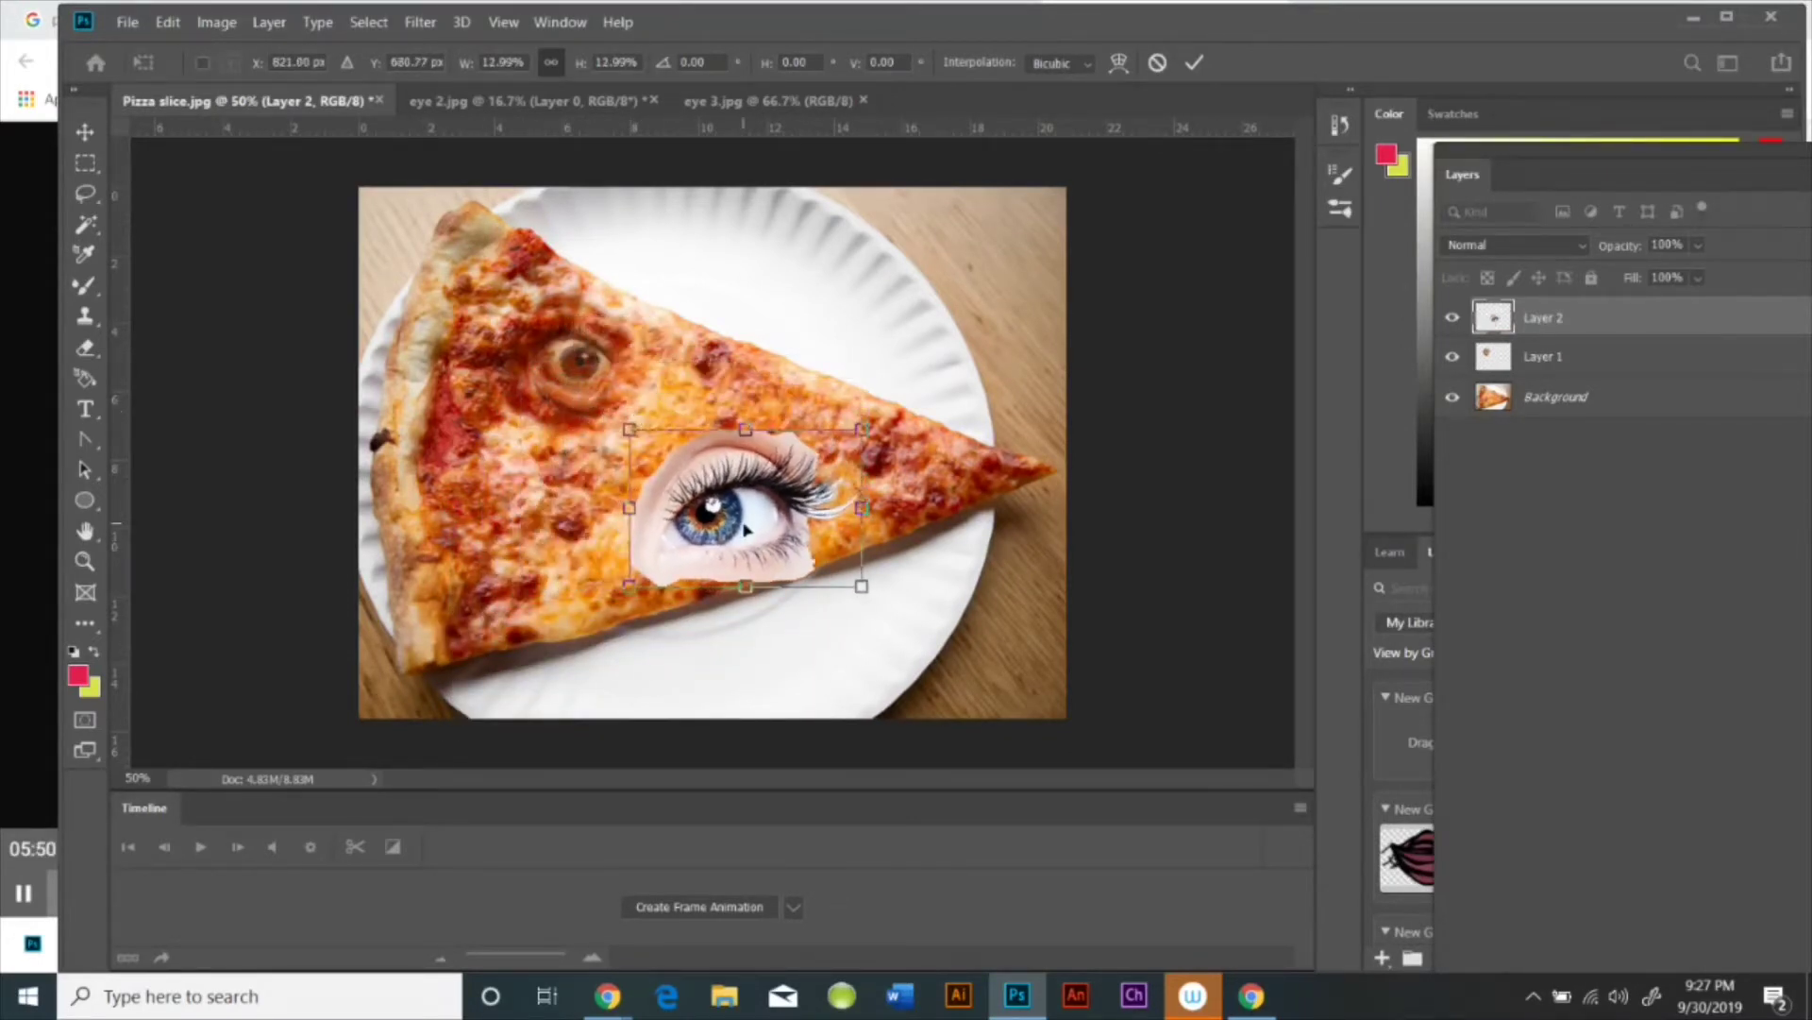
drag(755, 477, 774, 453)
drag(858, 586, 793, 481)
click(1195, 63)
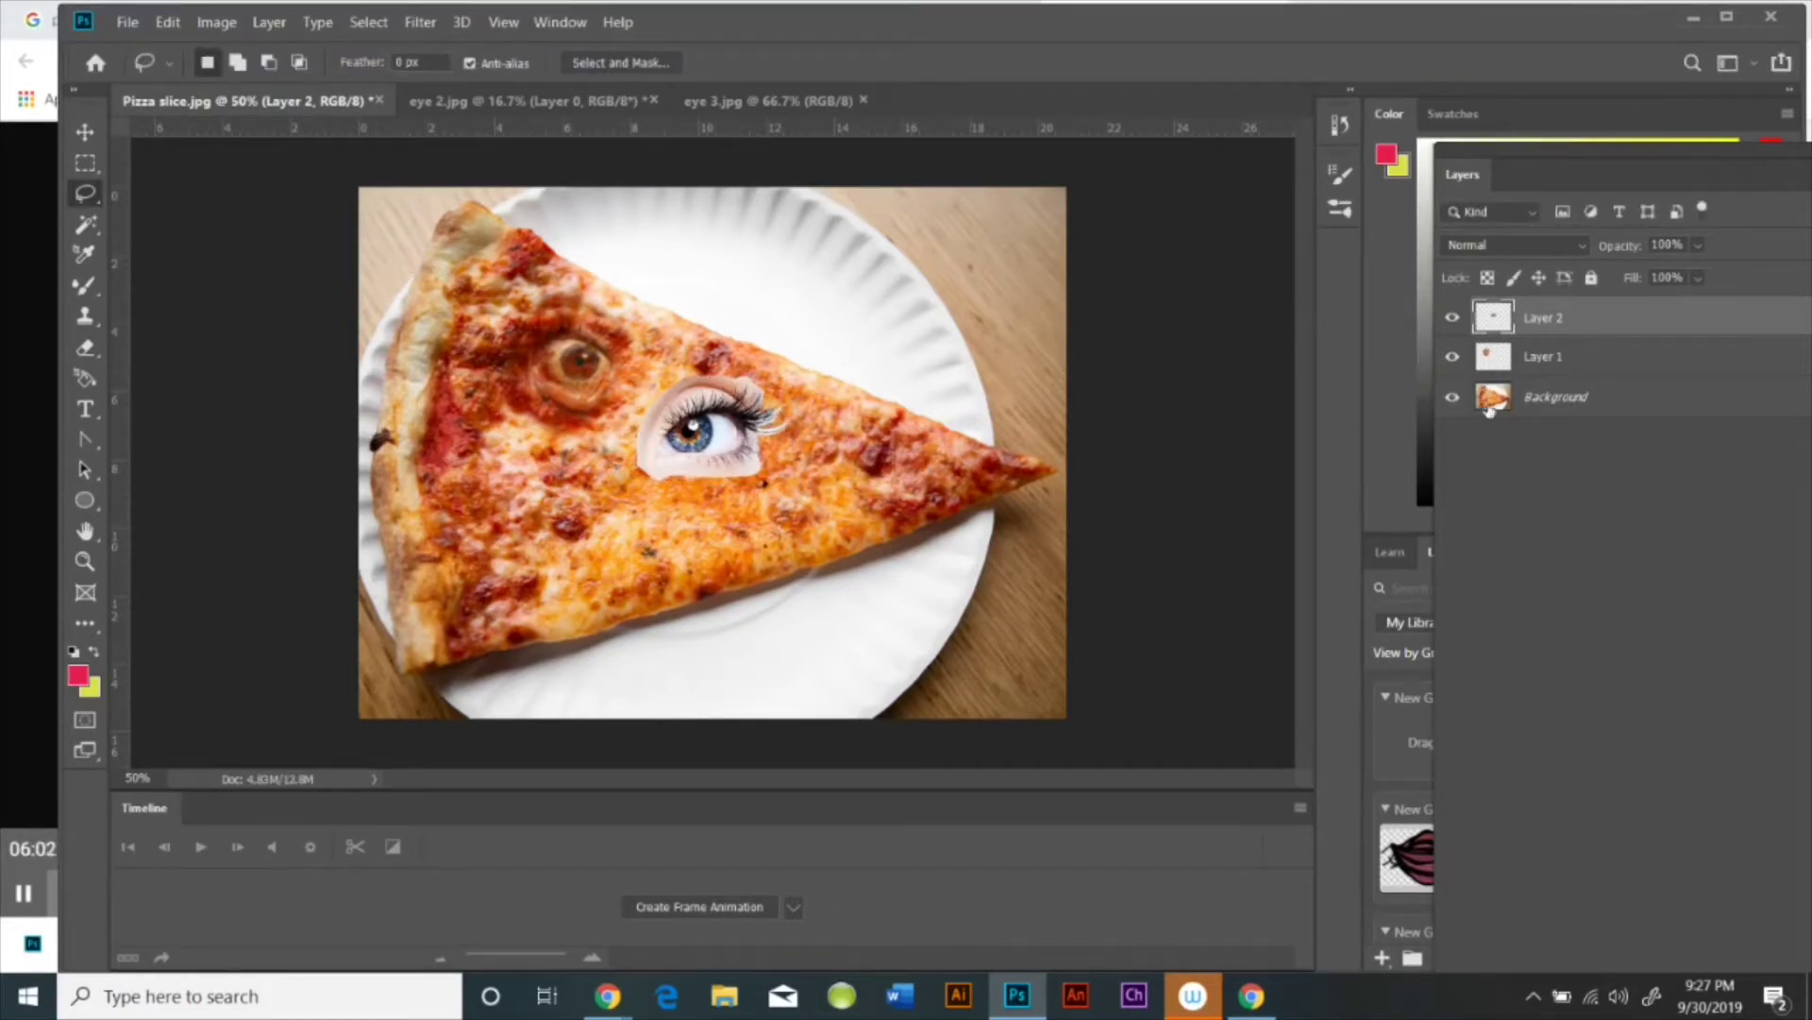
Step: Hide both eye layers and make the plain pizza Background the active layer
click(1452, 317)
click(1452, 356)
click(1501, 404)
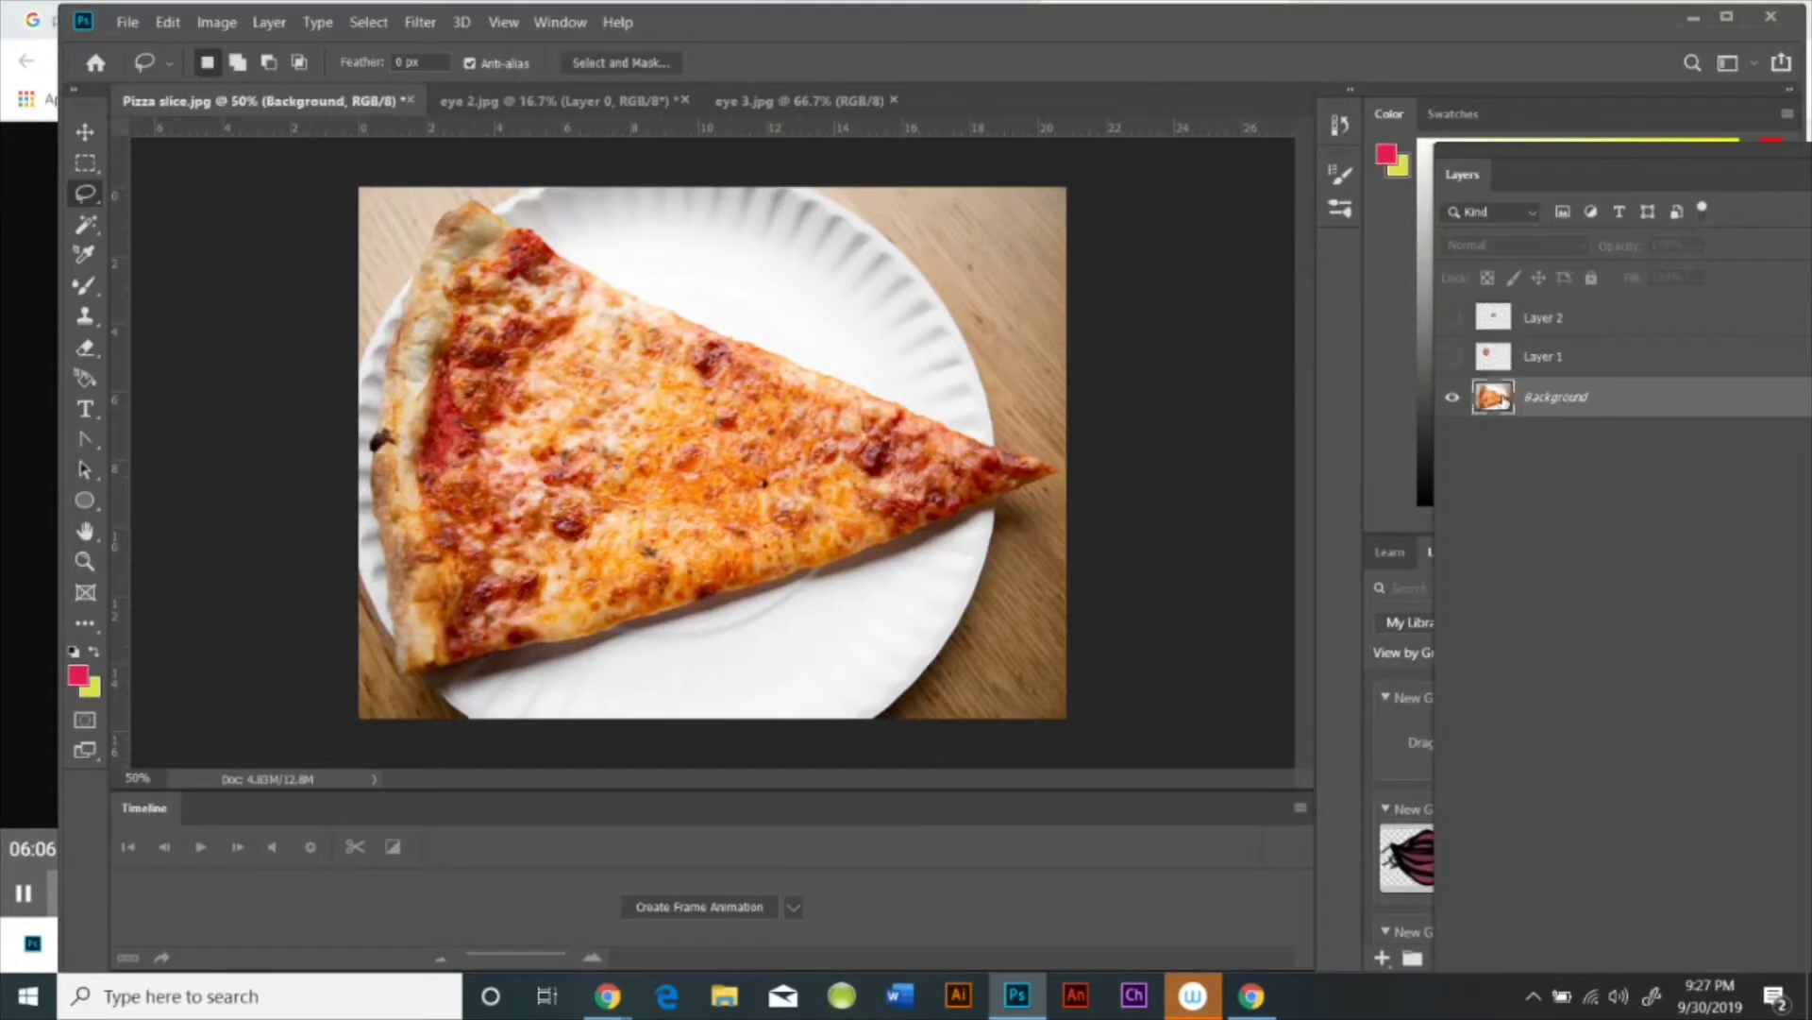
click(1452, 317)
click(1451, 318)
Step: Clone-stamp cheese over the blue eye's lower and upper lid edges on Layer 2
click(85, 316)
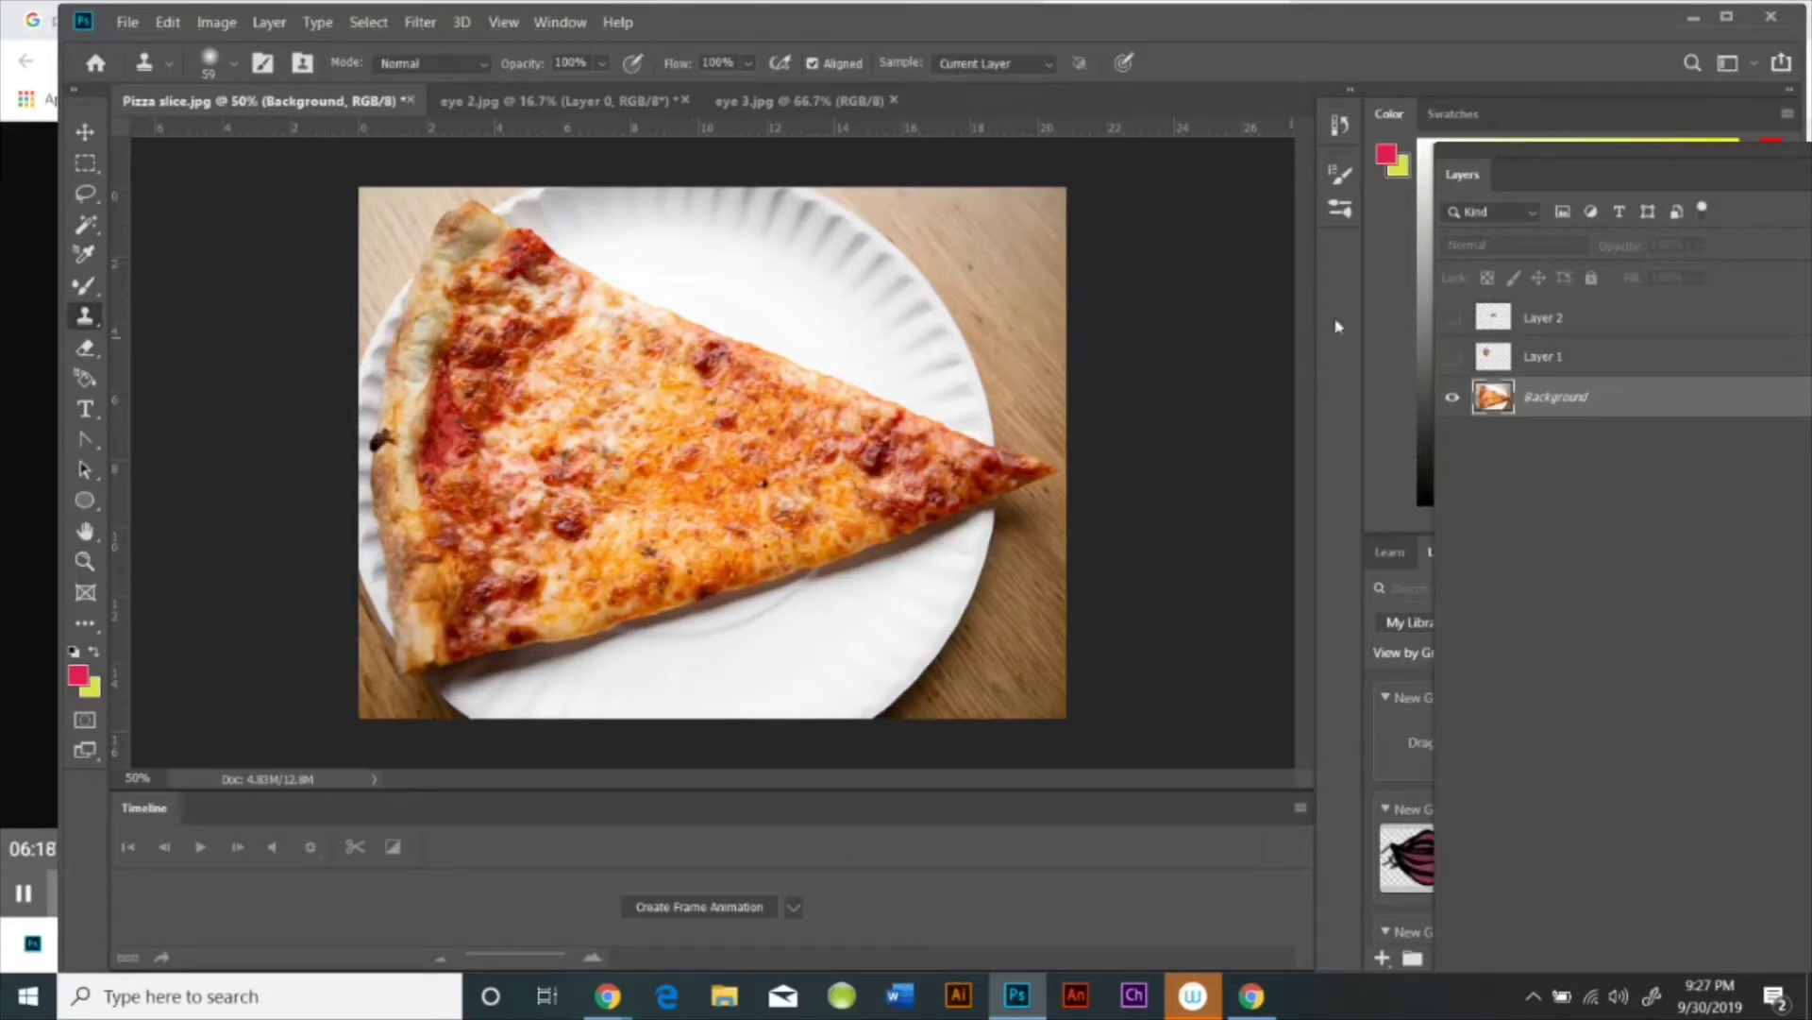
click(1452, 318)
click(1510, 318)
drag(759, 468, 652, 481)
mouse_move(698, 378)
mouse_down()
mouse_move(750, 382)
mouse_move(679, 381)
mouse_move(637, 439)
mouse_move(630, 486)
mouse_move(648, 489)
mouse_up()
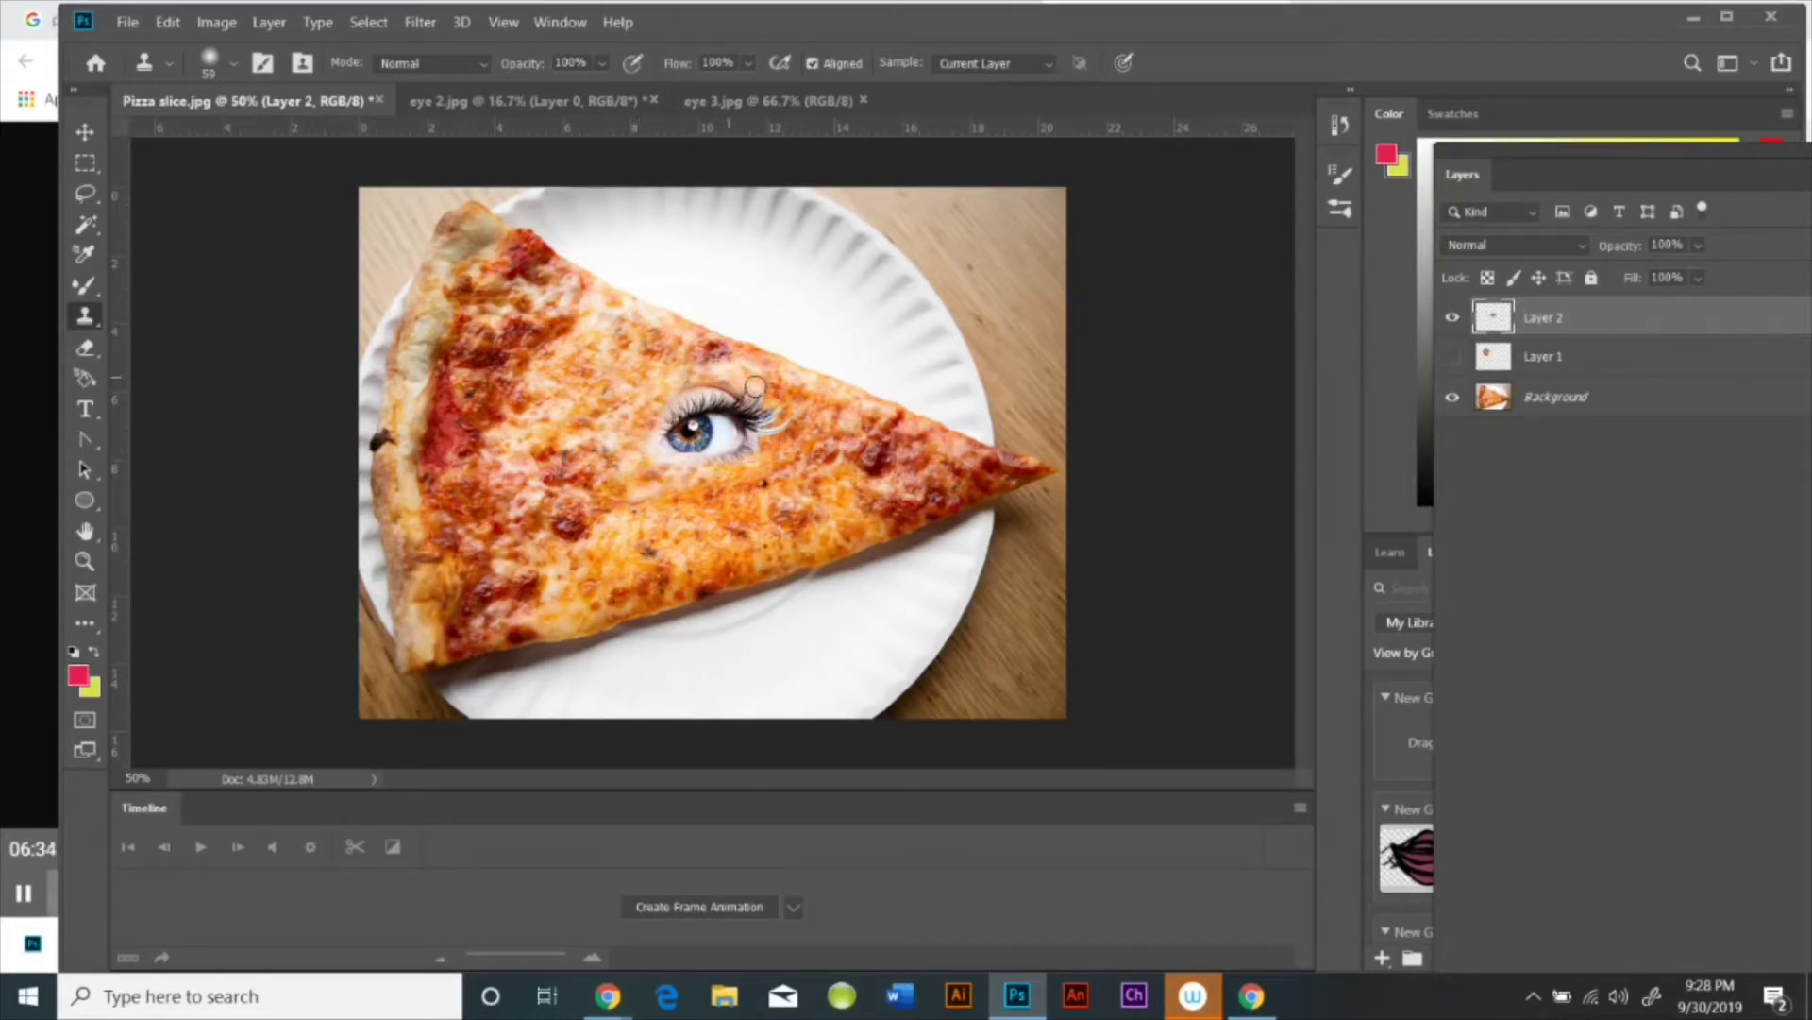
mouse_move(755, 387)
mouse_down()
mouse_move(692, 377)
mouse_move(646, 451)
mouse_move(652, 468)
mouse_move(774, 477)
mouse_move(770, 442)
mouse_move(744, 465)
mouse_move(618, 456)
mouse_move(646, 450)
mouse_up()
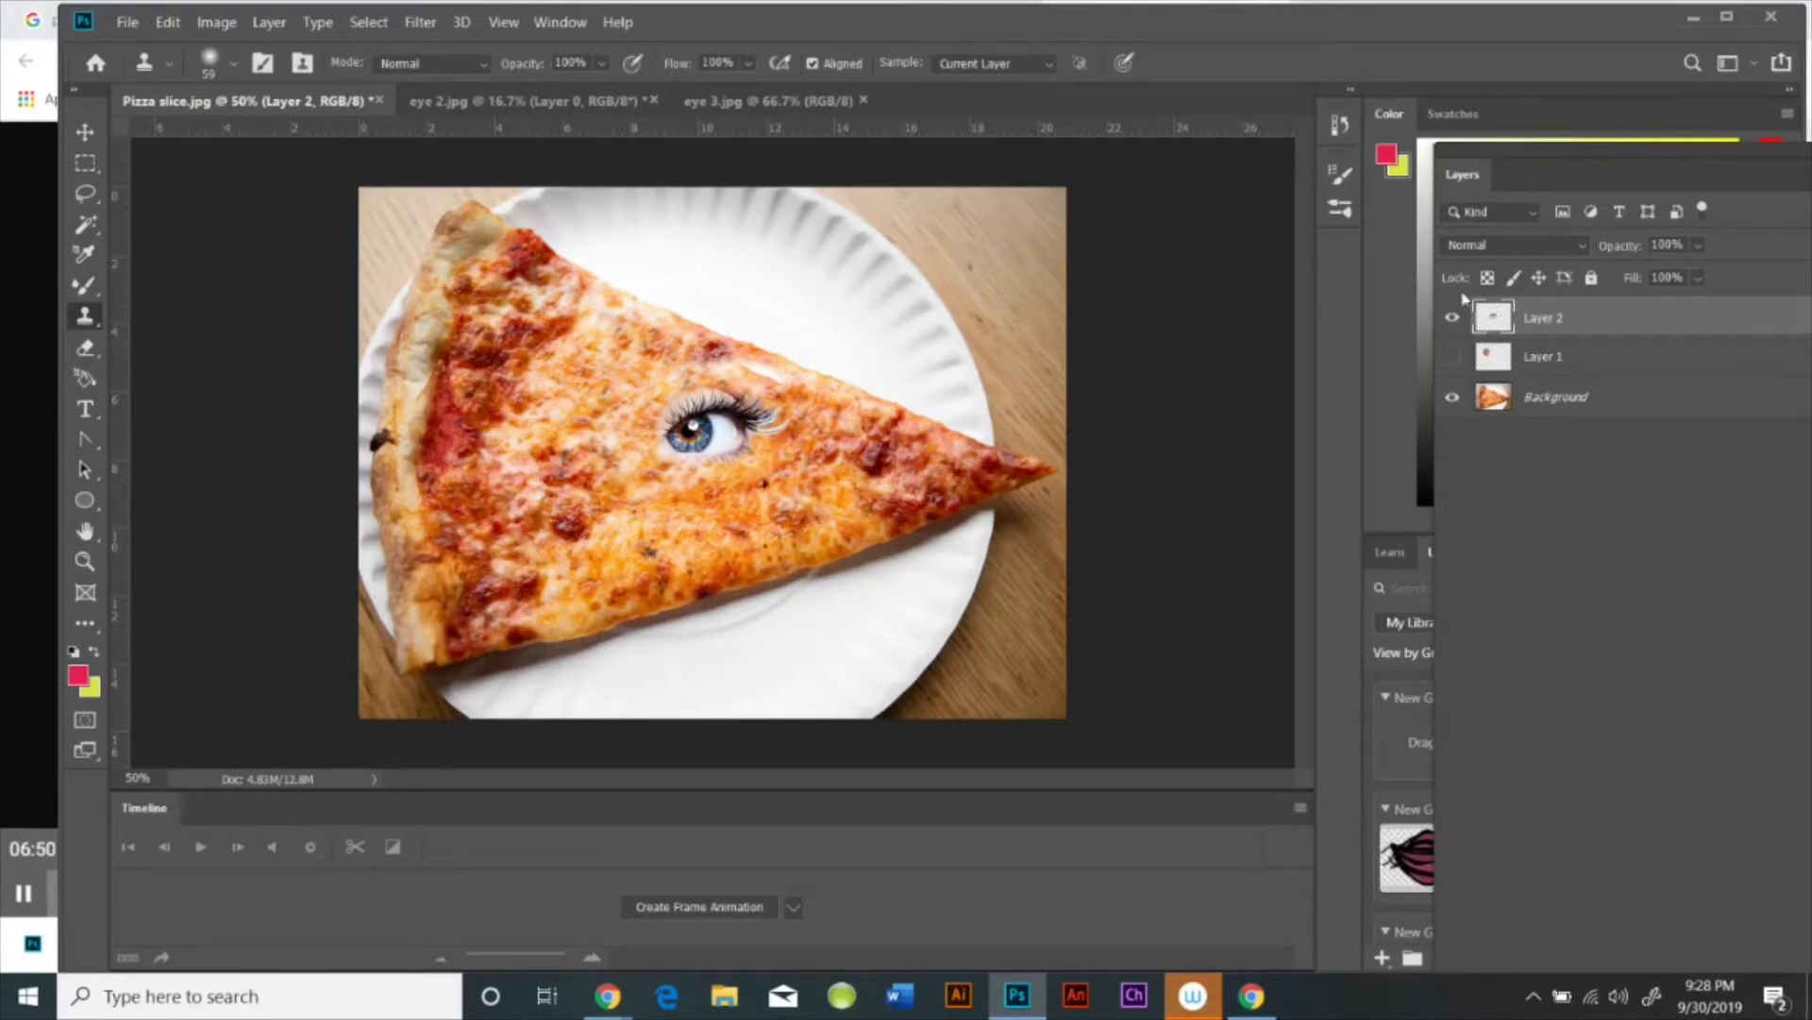
Step: Set Layer 2's blend mode to Pin Light and show the first eye layer again
click(1539, 245)
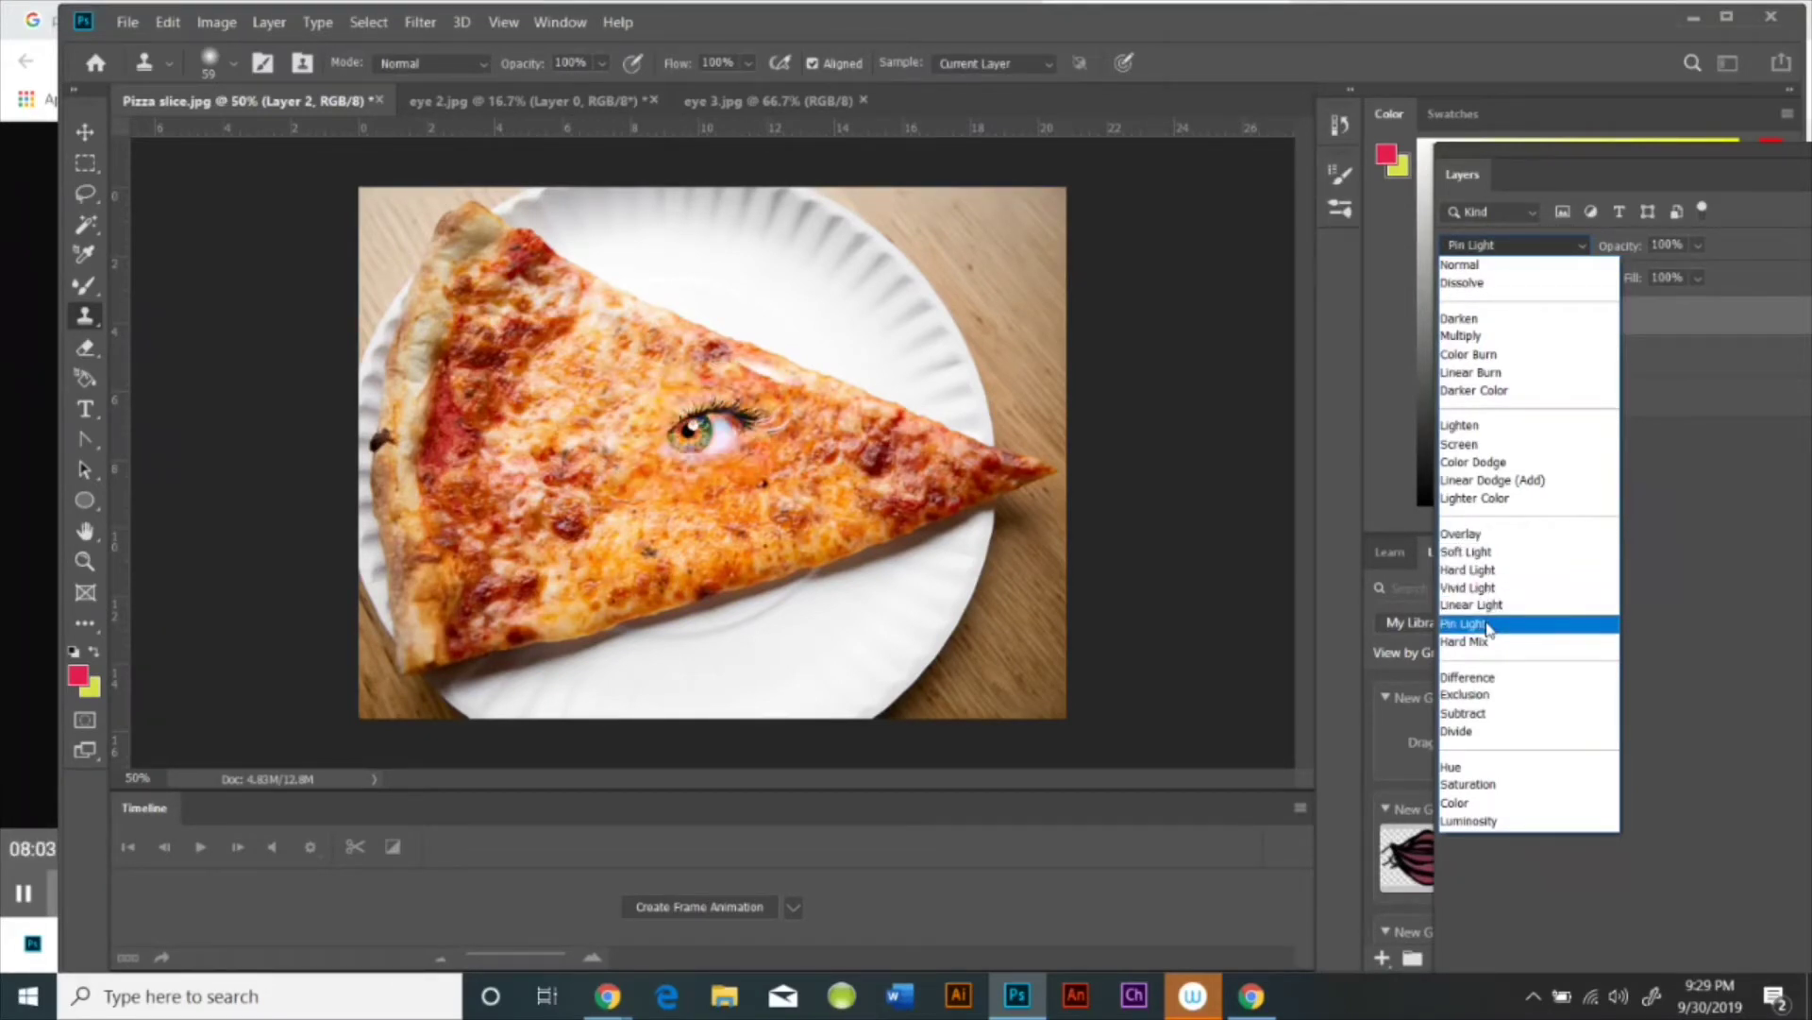
click(1489, 625)
click(1453, 357)
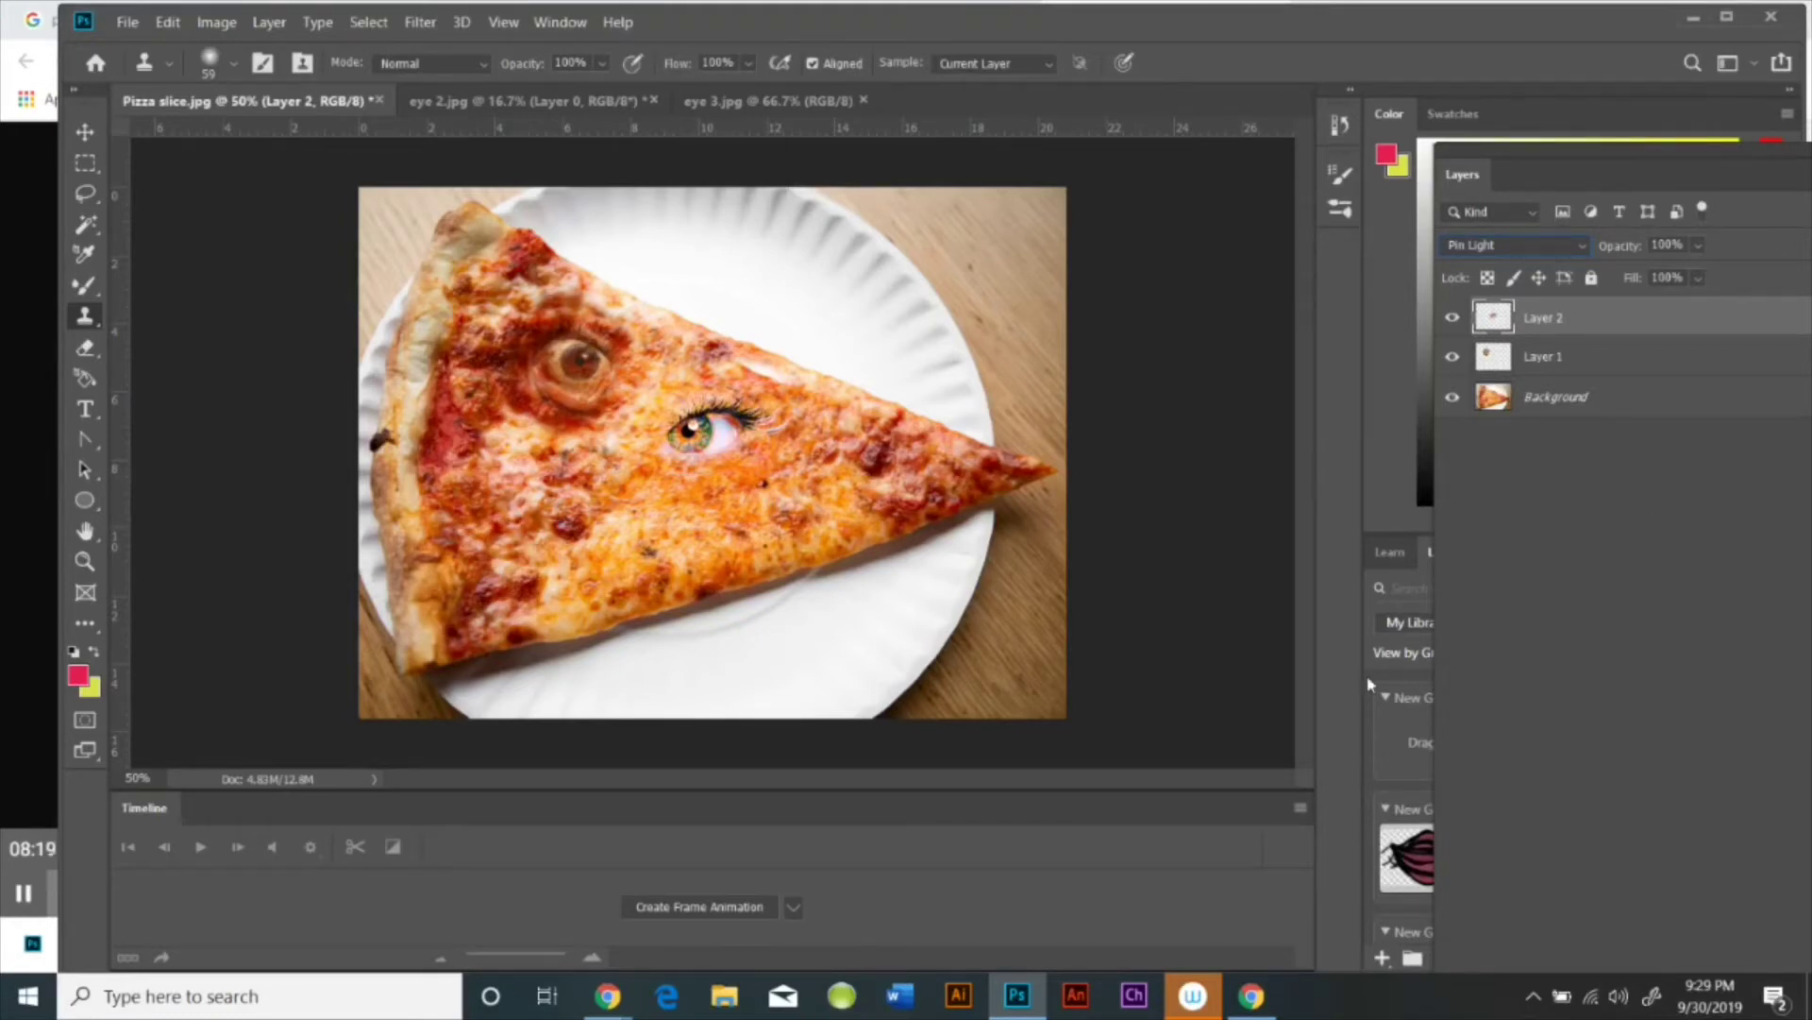
Step: Open the eye 1.jpg photo
click(128, 23)
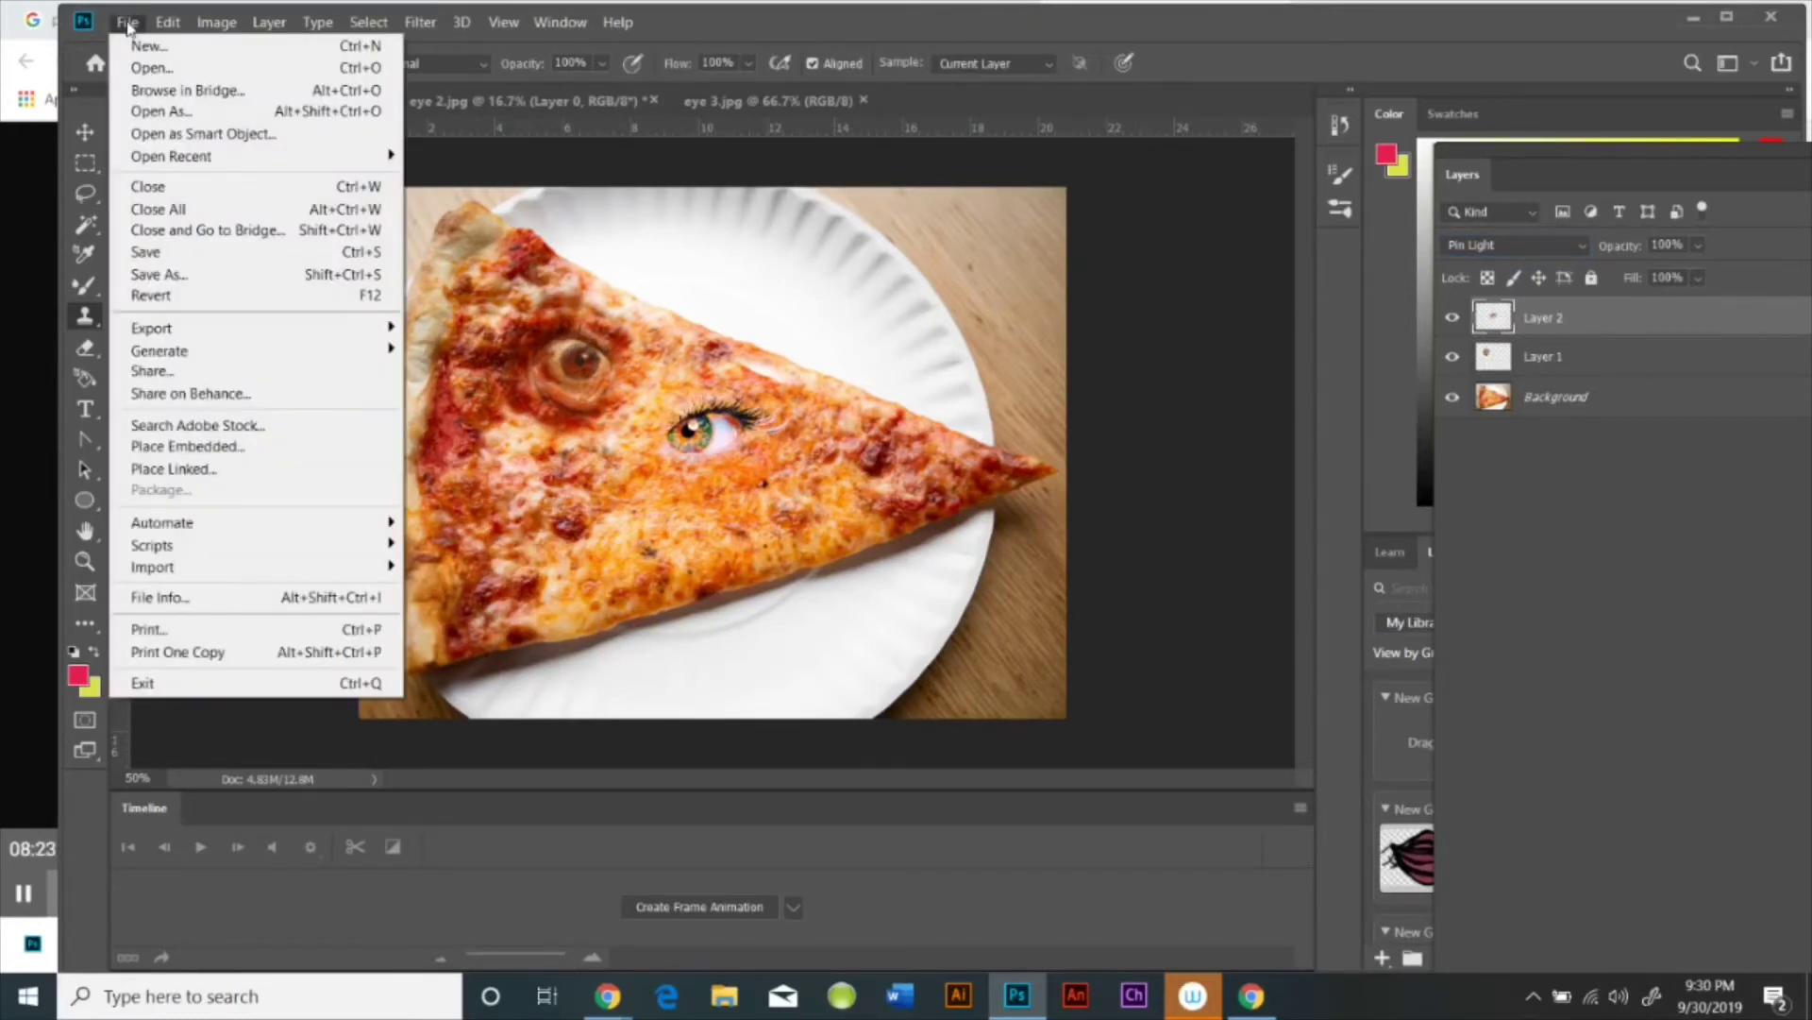
click(151, 67)
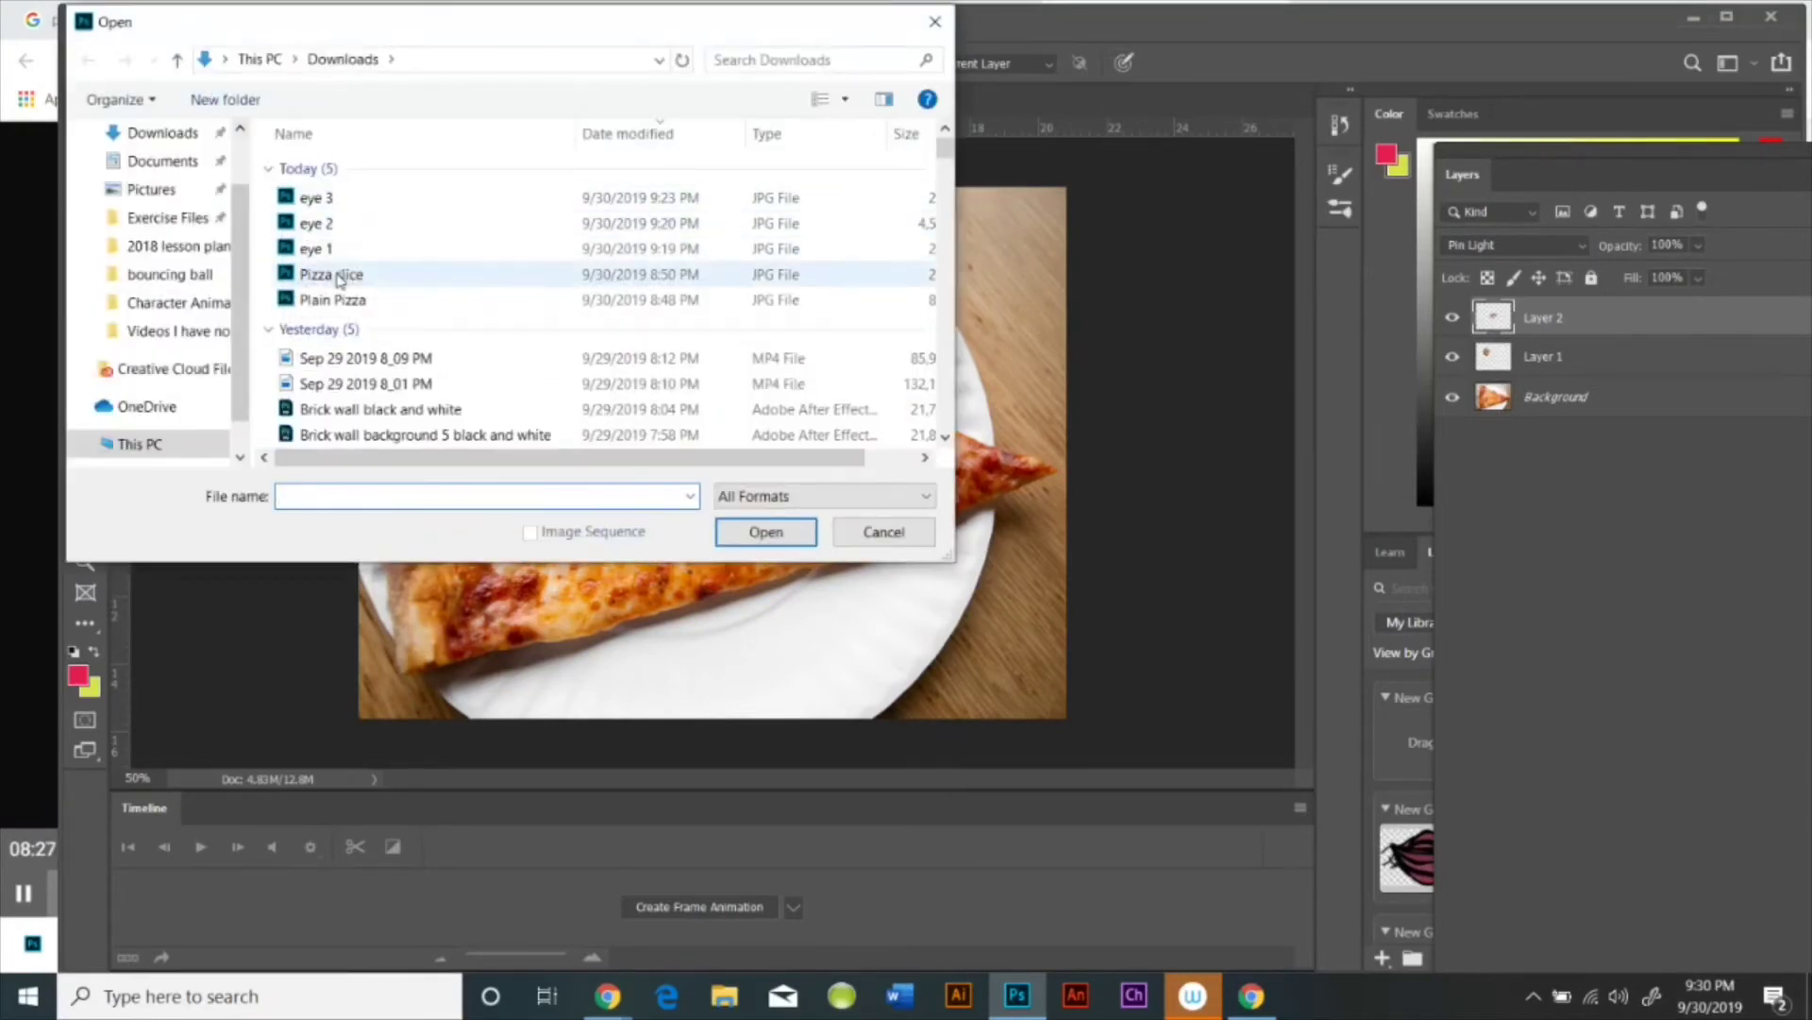
click(317, 249)
click(766, 531)
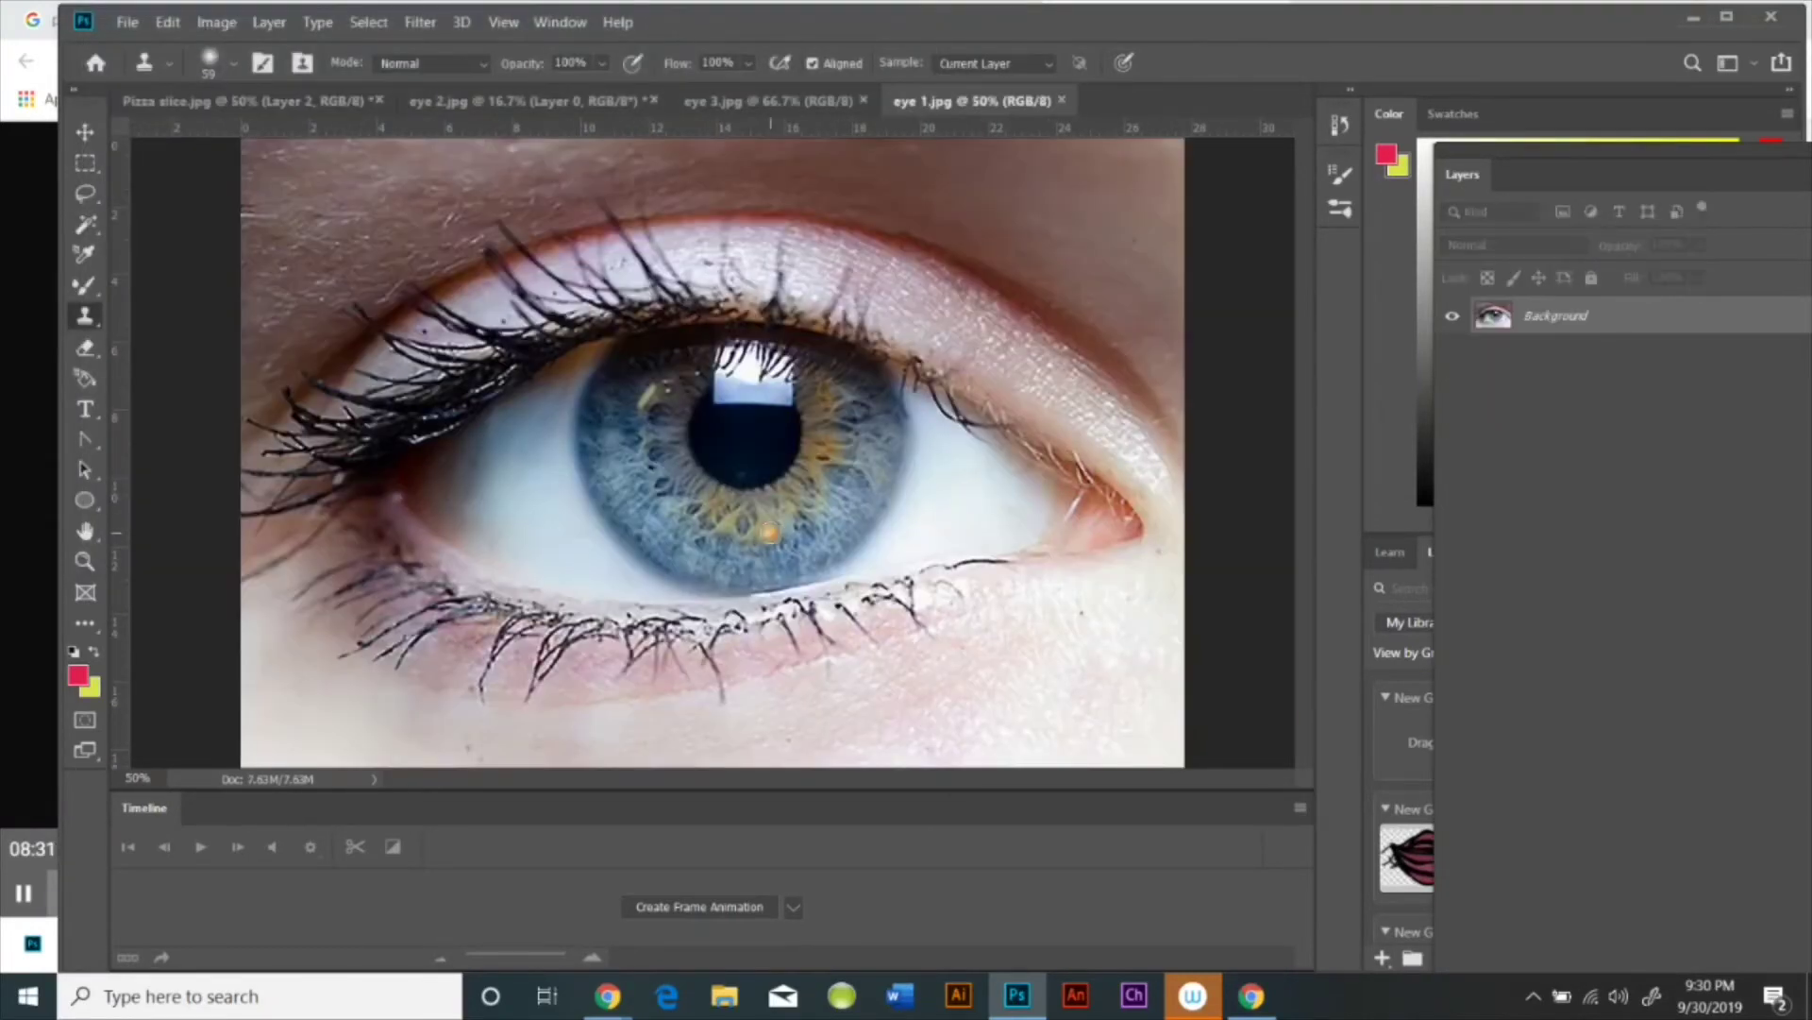
Step: Lasso a loose outline around the eye and copy it
key(l)
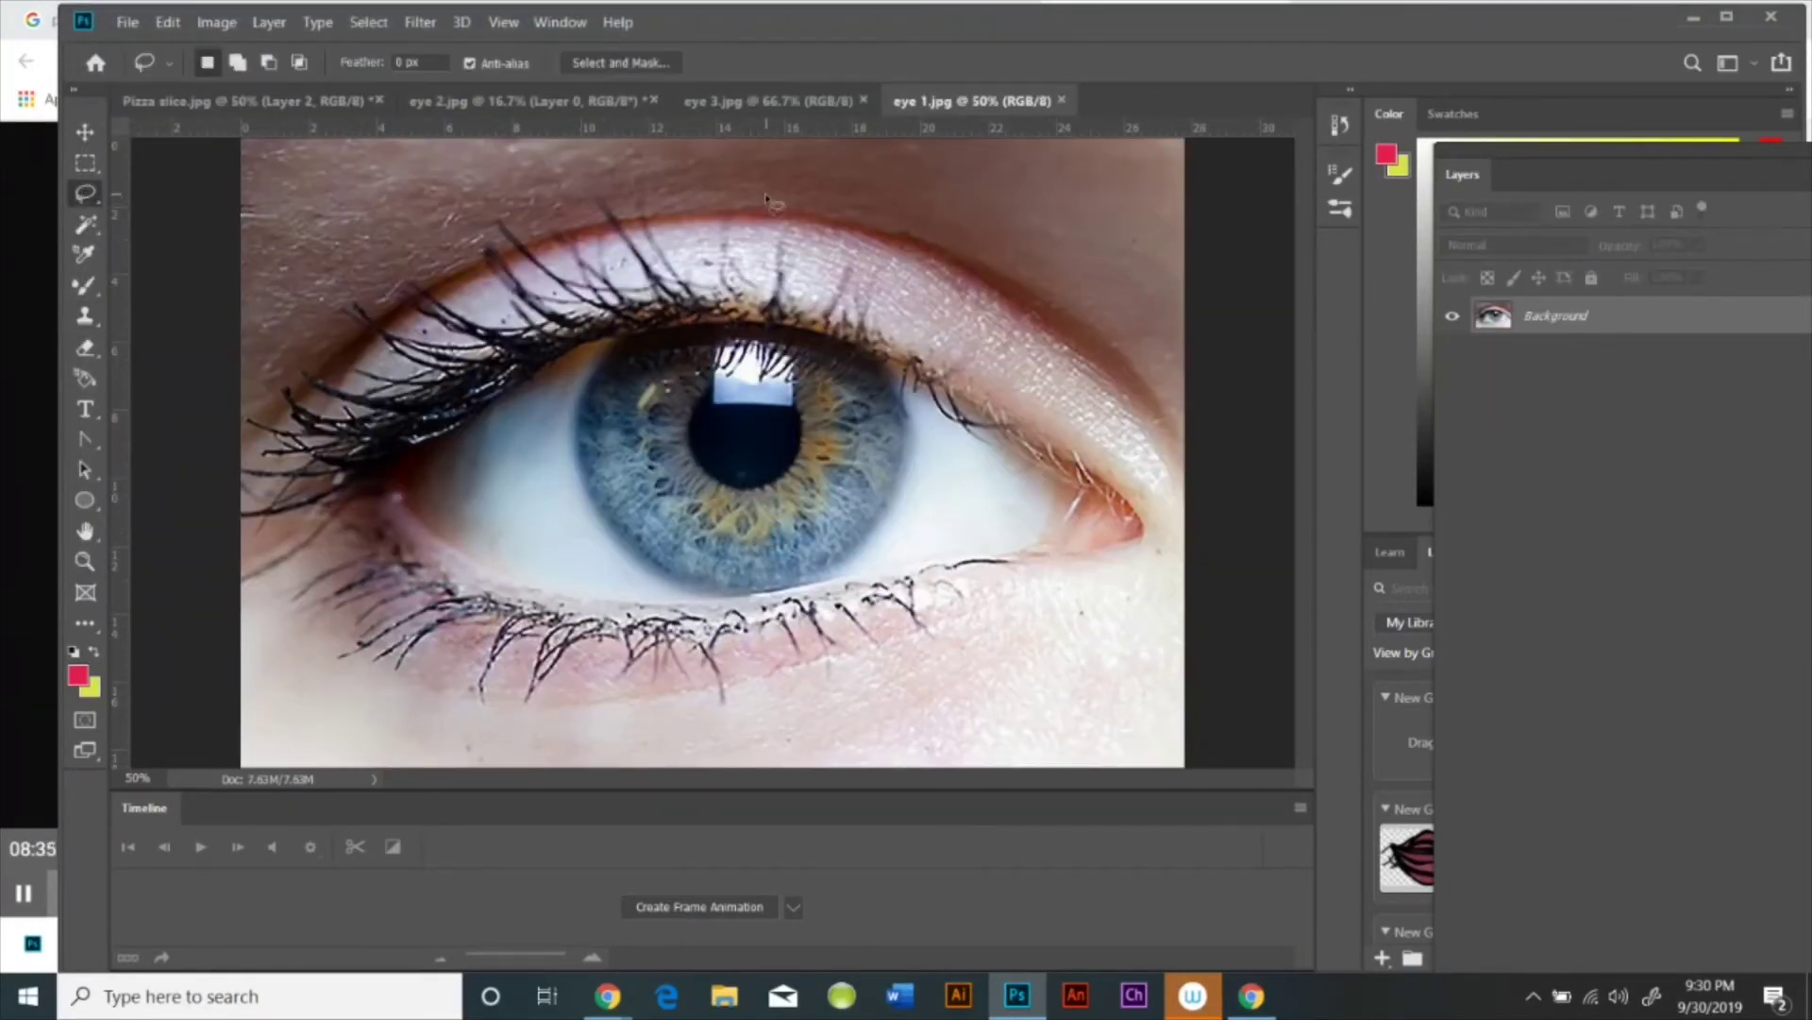
mouse_move(766, 200)
mouse_down()
mouse_move(709, 172)
mouse_move(526, 186)
mouse_move(332, 280)
mouse_move(247, 422)
mouse_move(237, 516)
mouse_move(300, 674)
mouse_move(465, 733)
mouse_move(749, 724)
mouse_move(1053, 657)
mouse_move(1175, 594)
mouse_move(1193, 468)
mouse_move(1118, 289)
mouse_move(927, 198)
mouse_move(739, 184)
mouse_up()
click(168, 21)
click(200, 179)
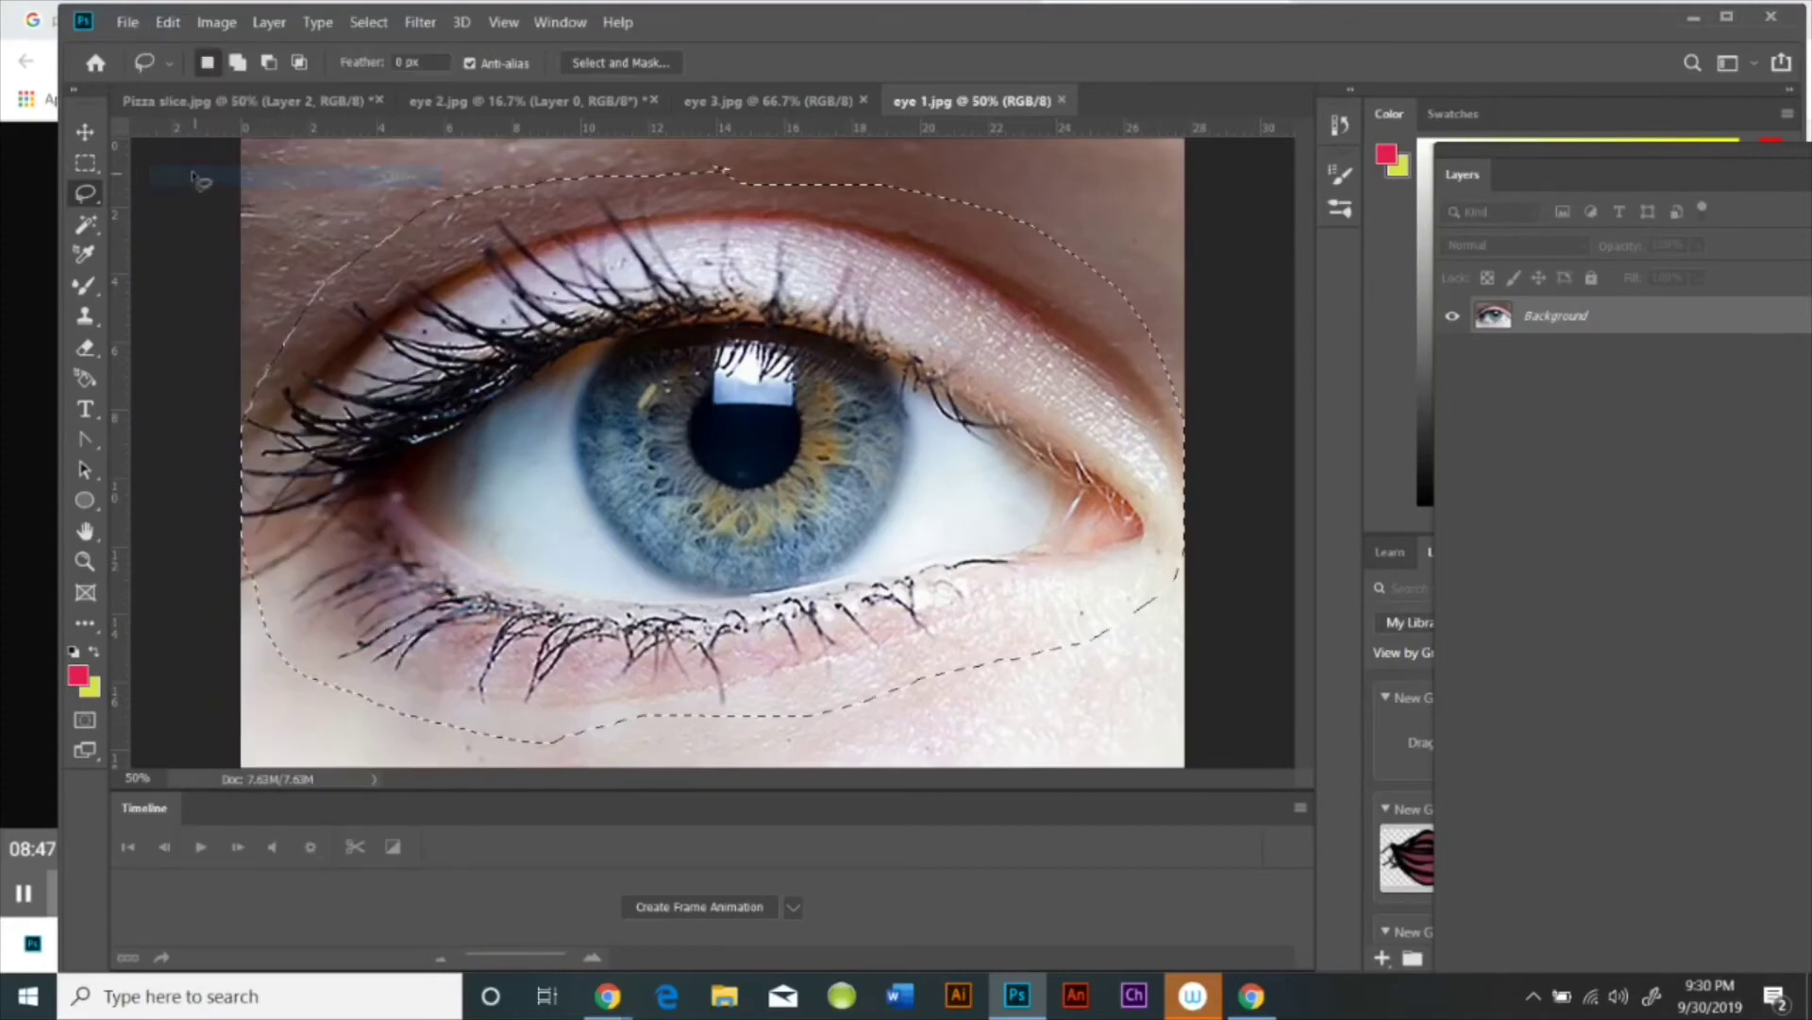
Step: Paste the copied eye into Pizza slice.jpg as a new layer
click(175, 95)
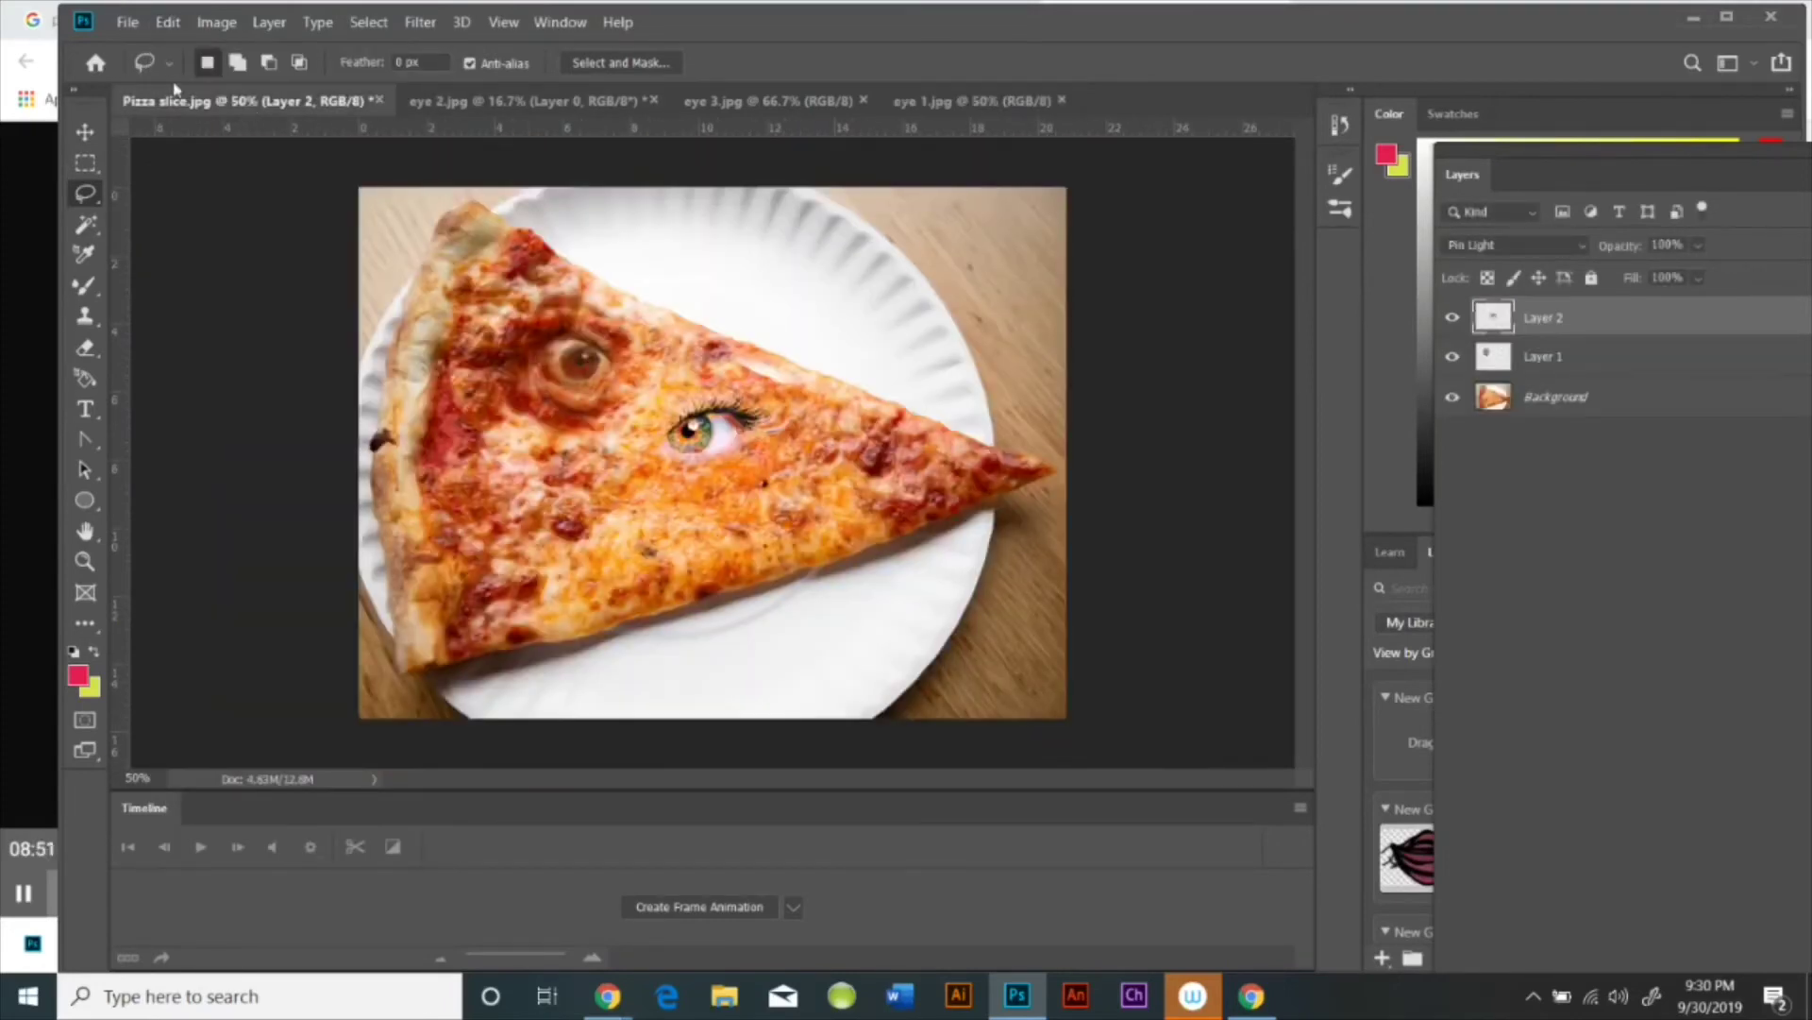
click(169, 22)
click(200, 220)
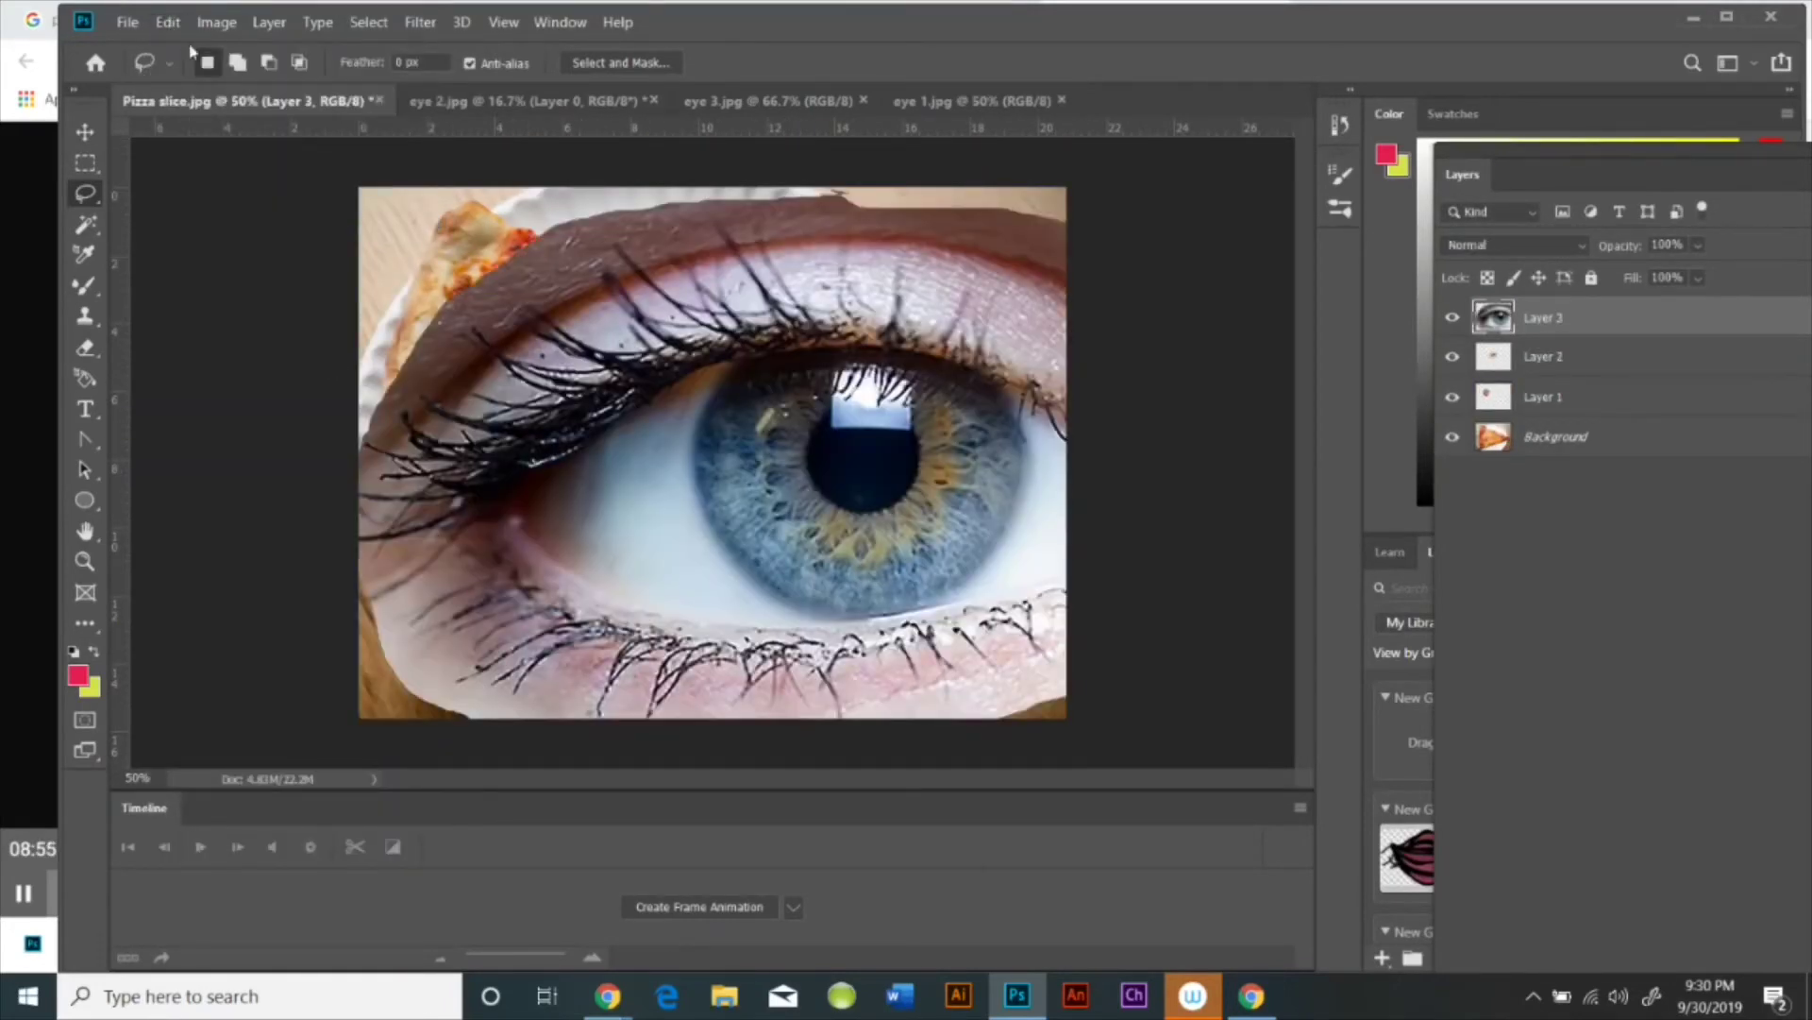
Step: Shrink the pasted eye to about 19% and move it onto the cheese below-left
click(170, 24)
mouse_move(344, 530)
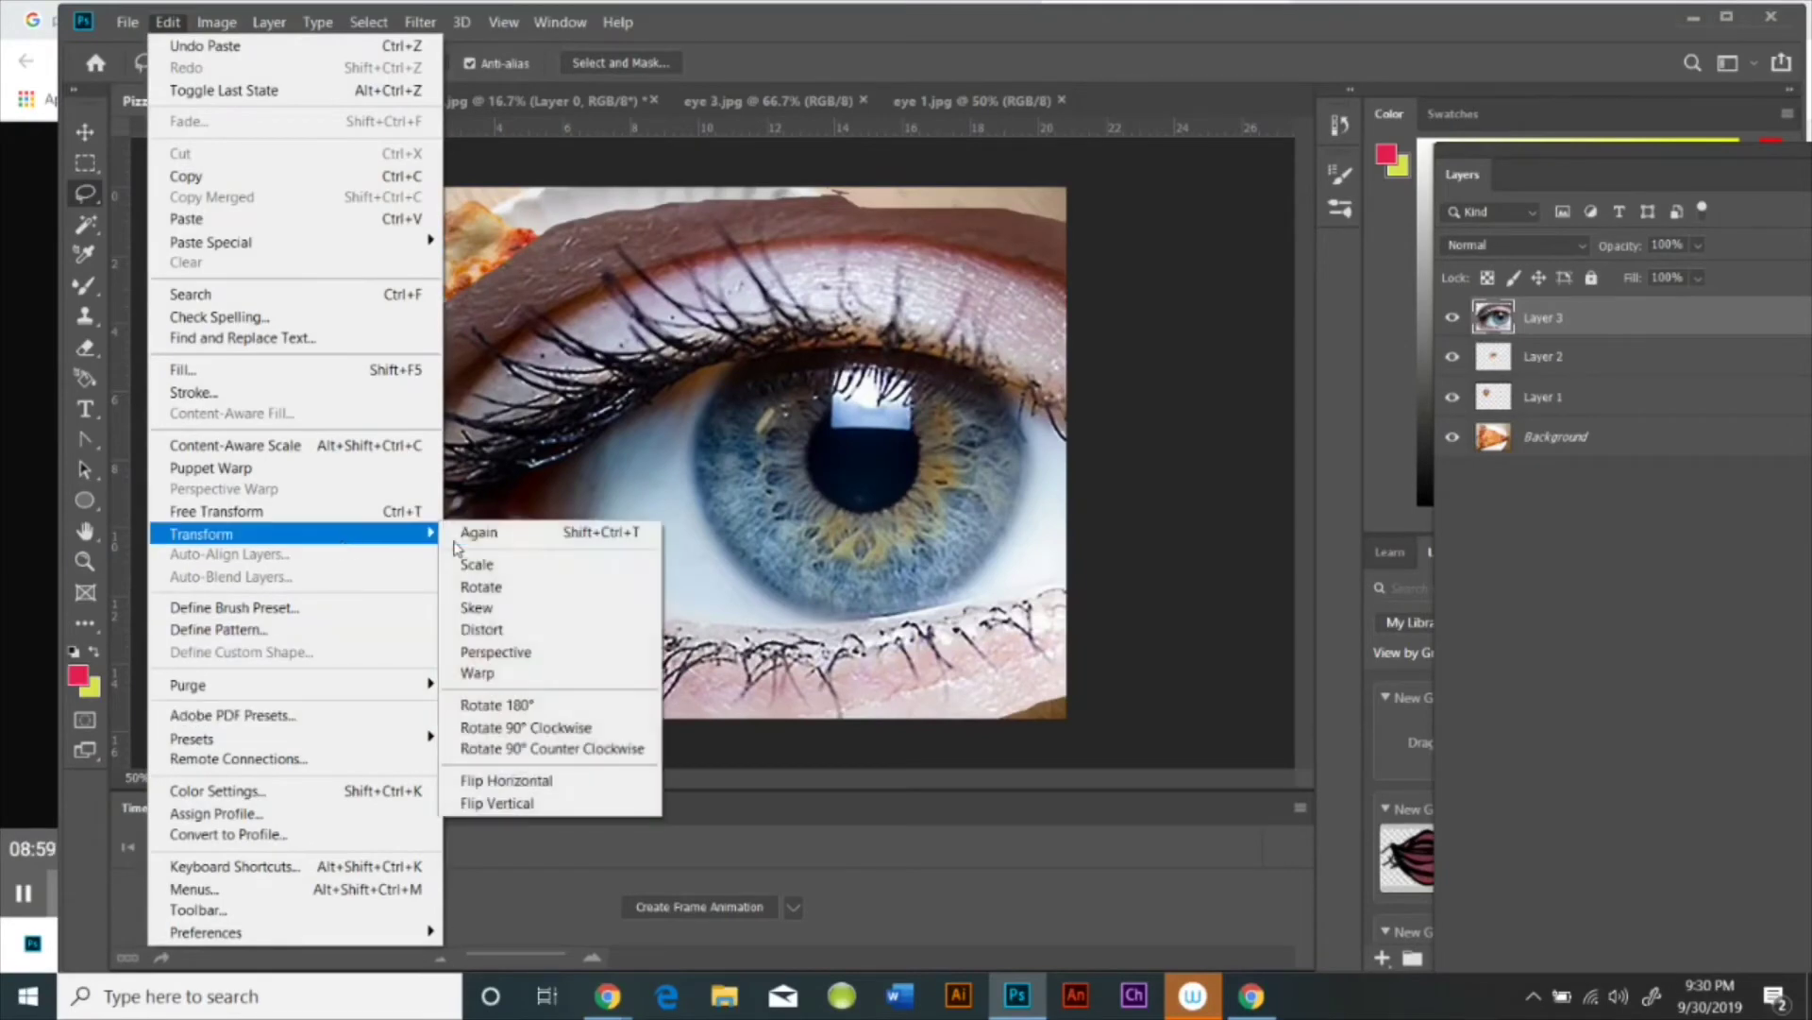
click(507, 565)
drag(359, 188, 898, 519)
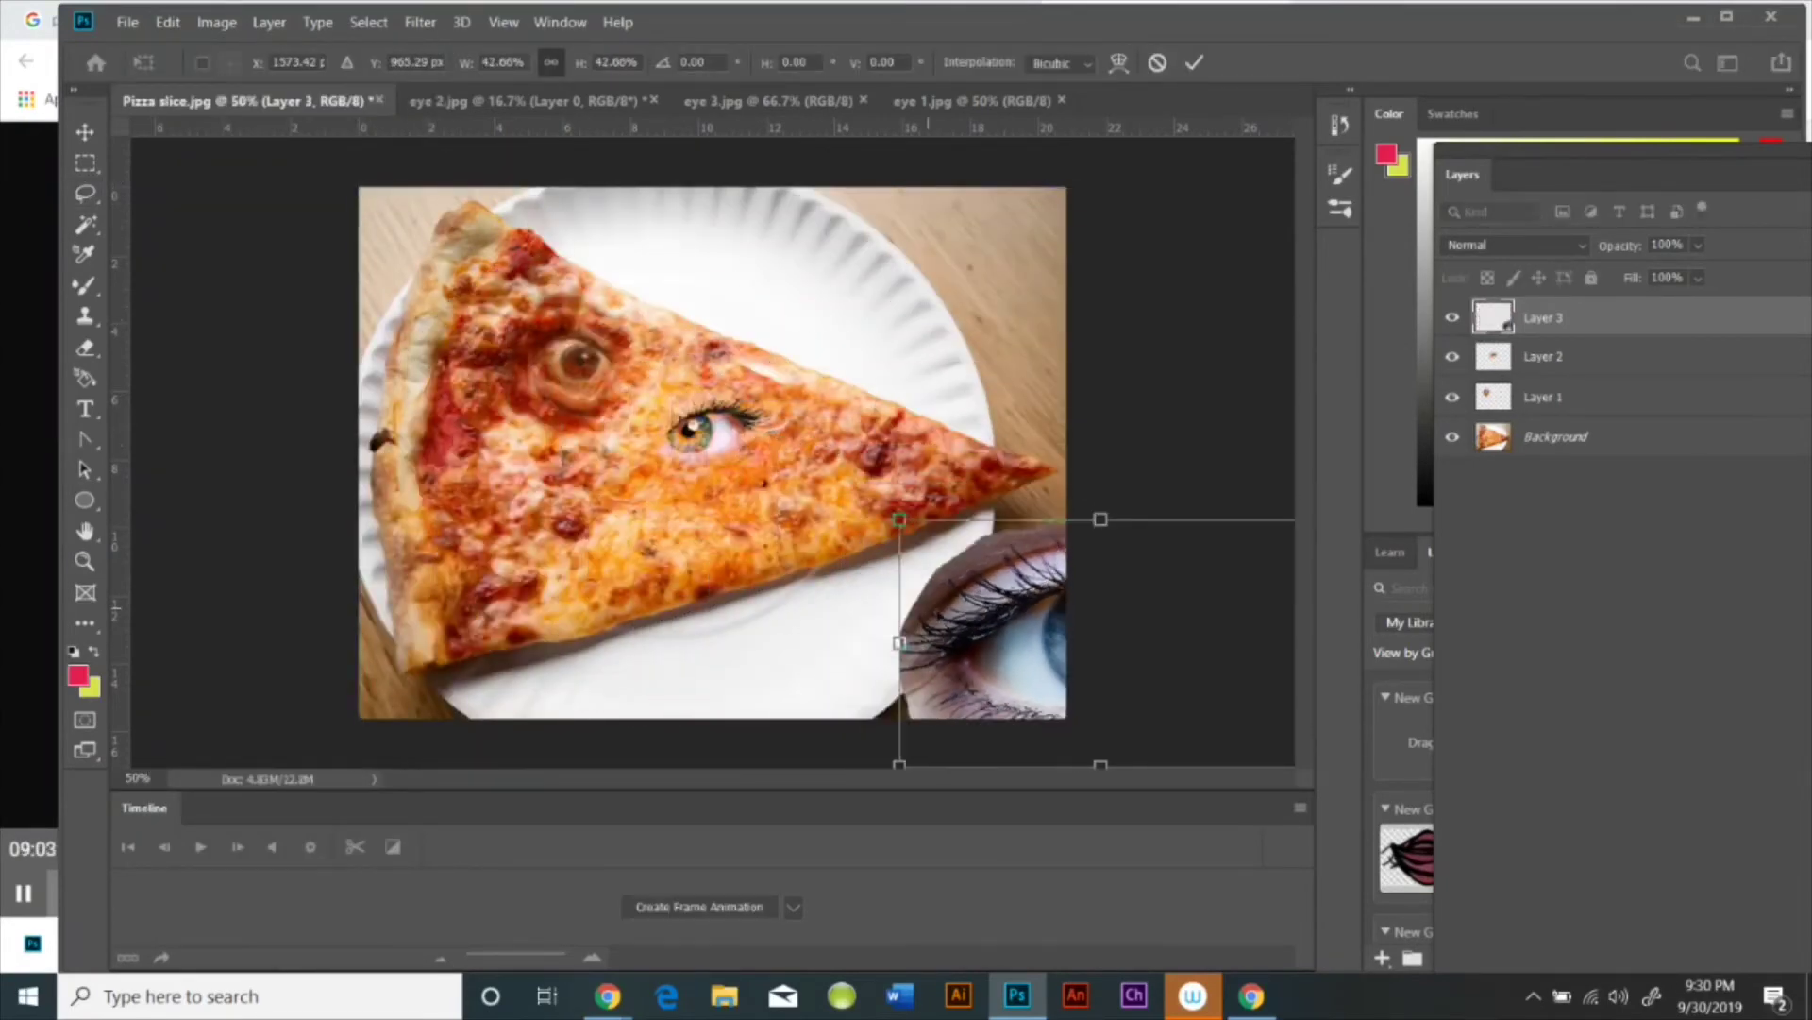
drag(1023, 665, 854, 615)
drag(1000, 615, 777, 478)
drag(706, 423, 602, 508)
Step: Skew the eye to tilt it about 21 degrees clockwise
click(168, 21)
mouse_move(302, 538)
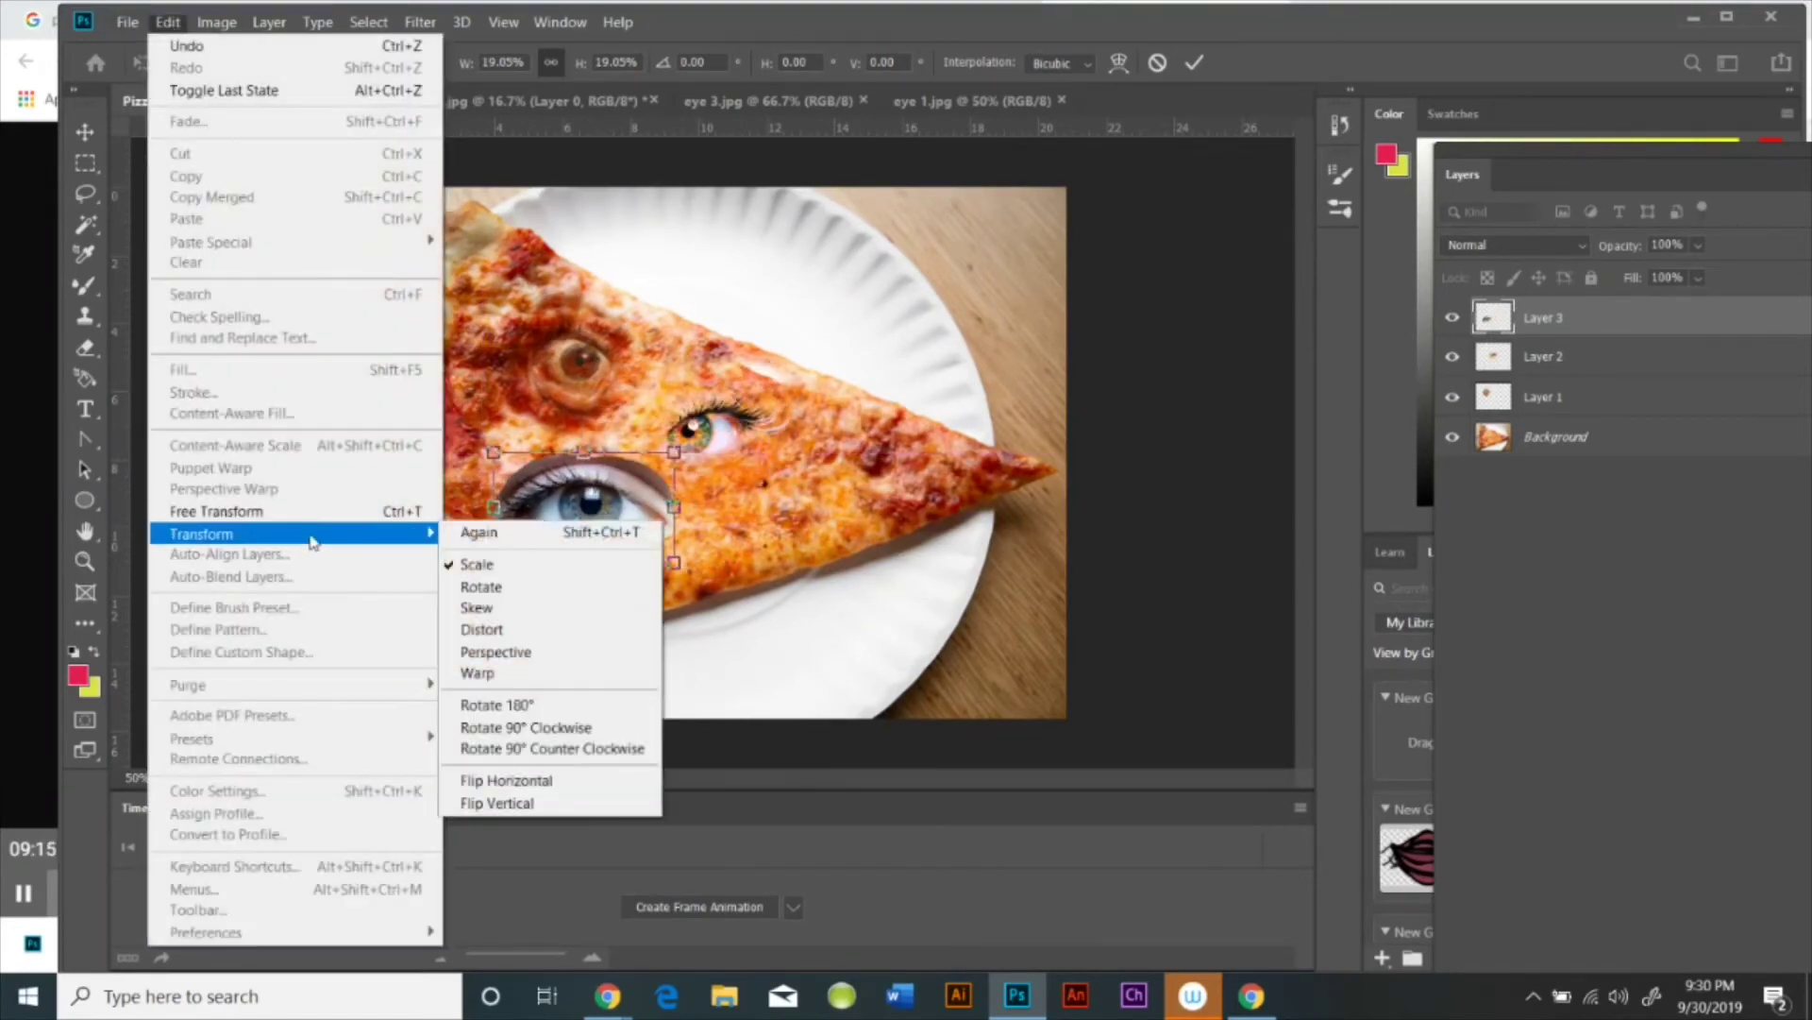
click(566, 609)
drag(698, 436, 719, 479)
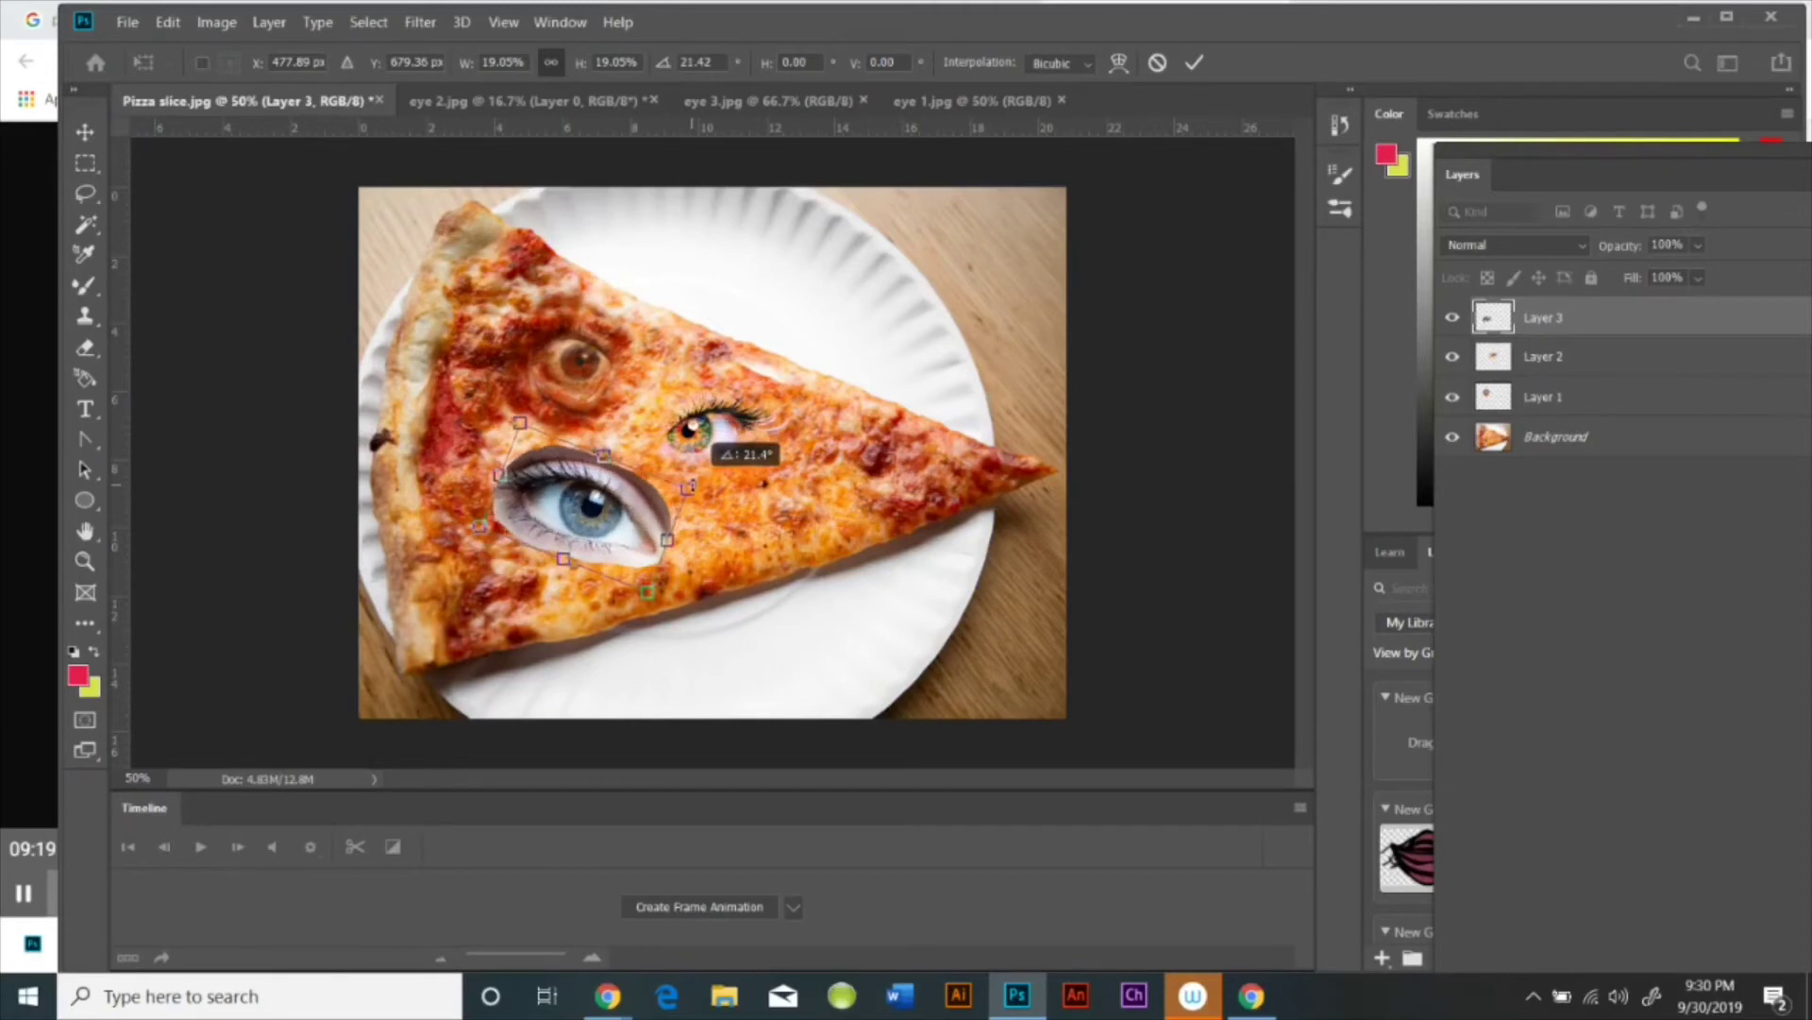
Step: Fine-tune the eye to about 14%, nudge it down-right, and apply the transform
click(168, 22)
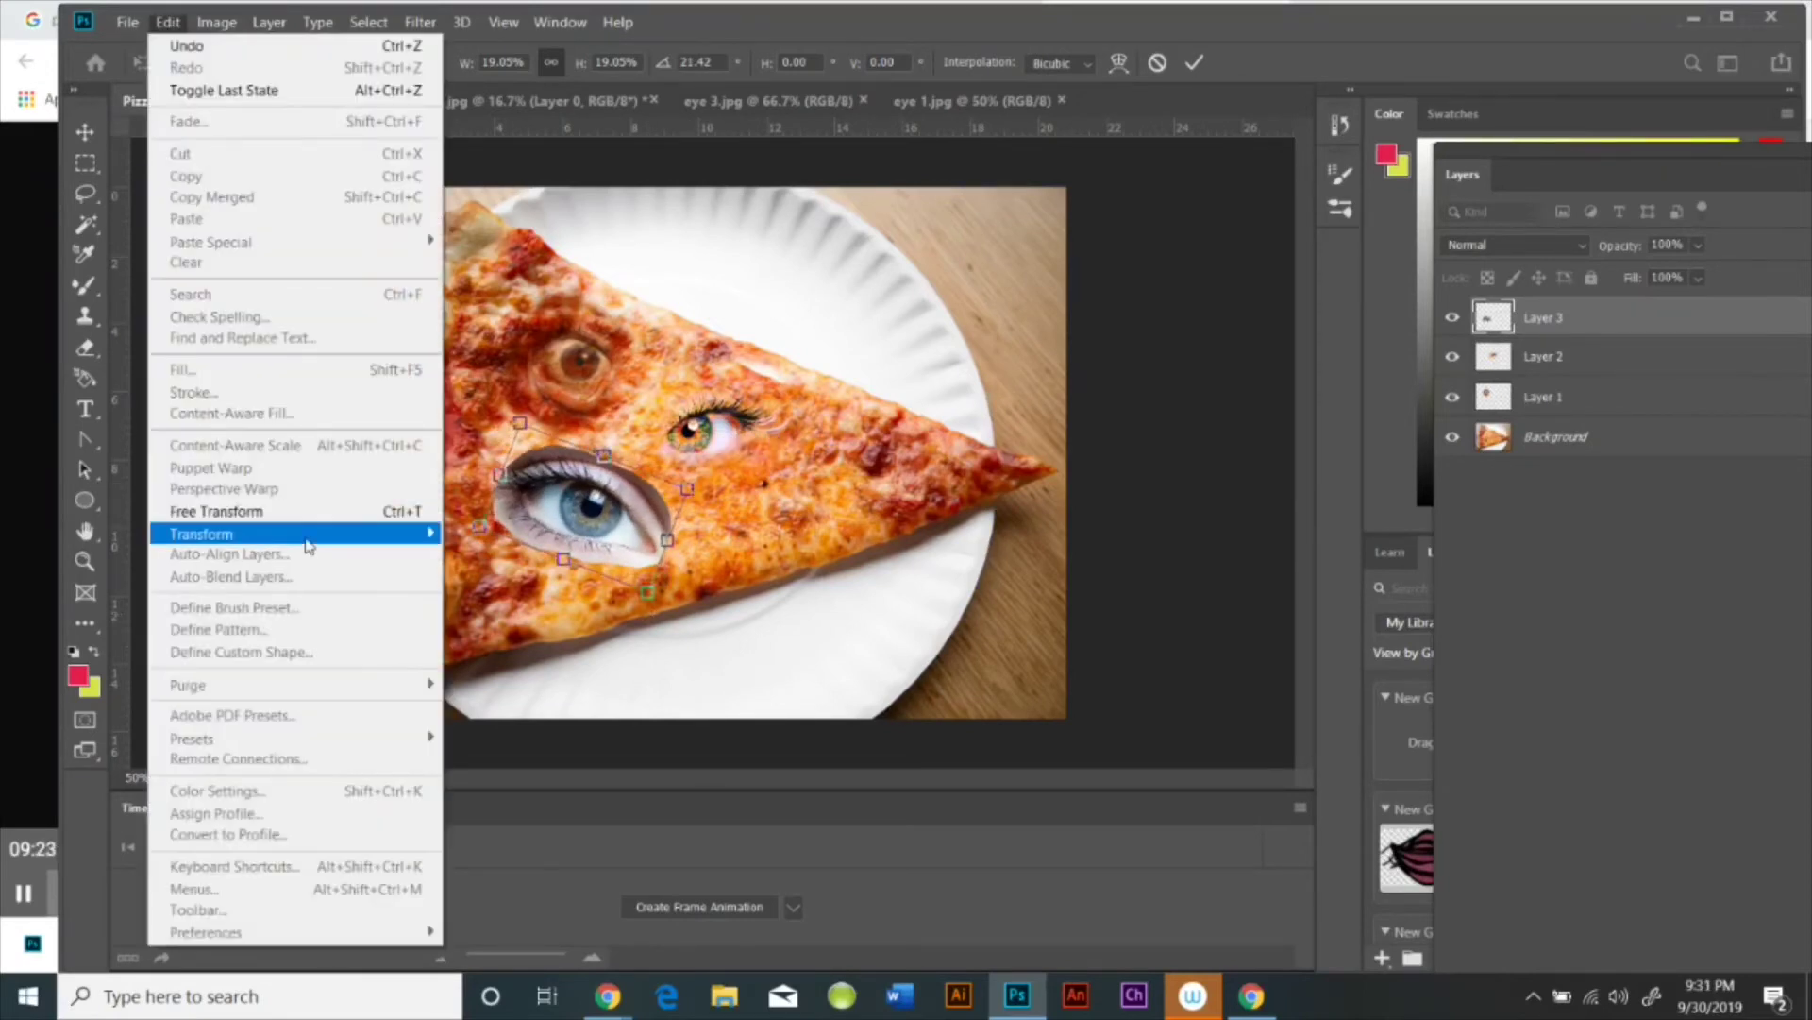
mouse_move(304, 540)
click(607, 557)
drag(647, 591, 640, 553)
drag(604, 477, 619, 506)
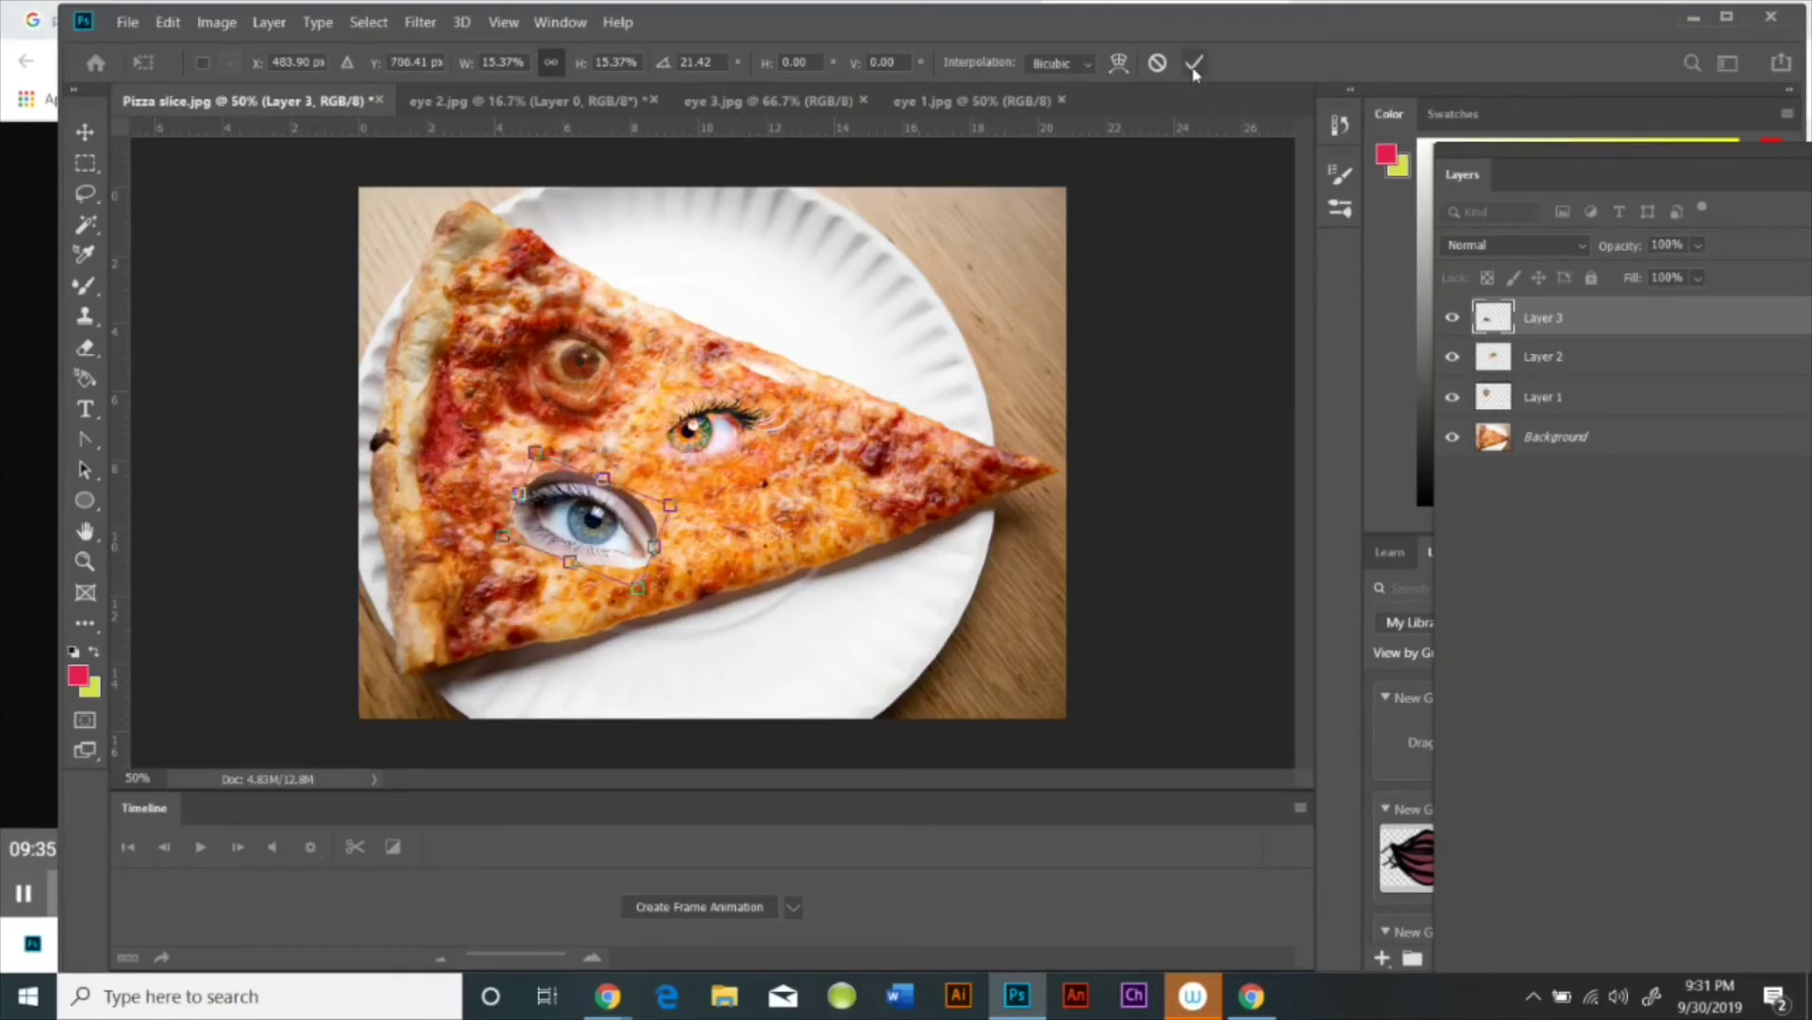
drag(639, 587, 651, 553)
key(Return)
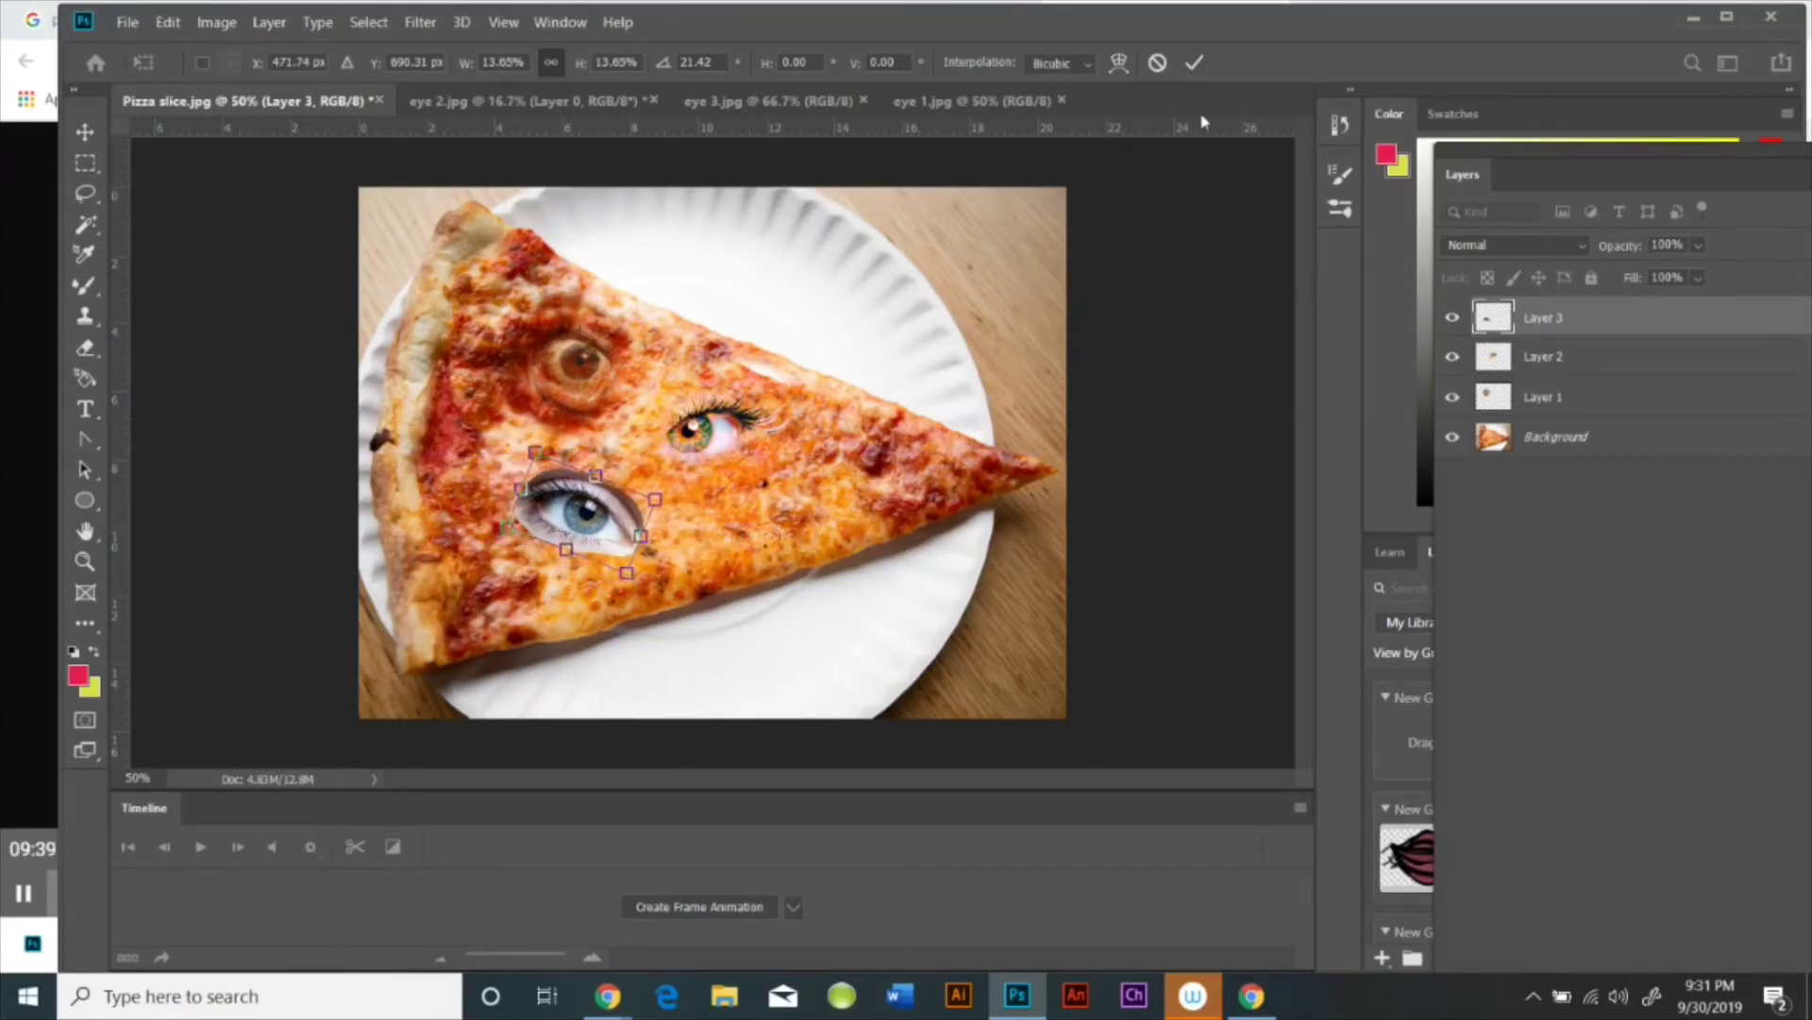
Step: Hide the three eye layers to compare against the plain pizza
key(l)
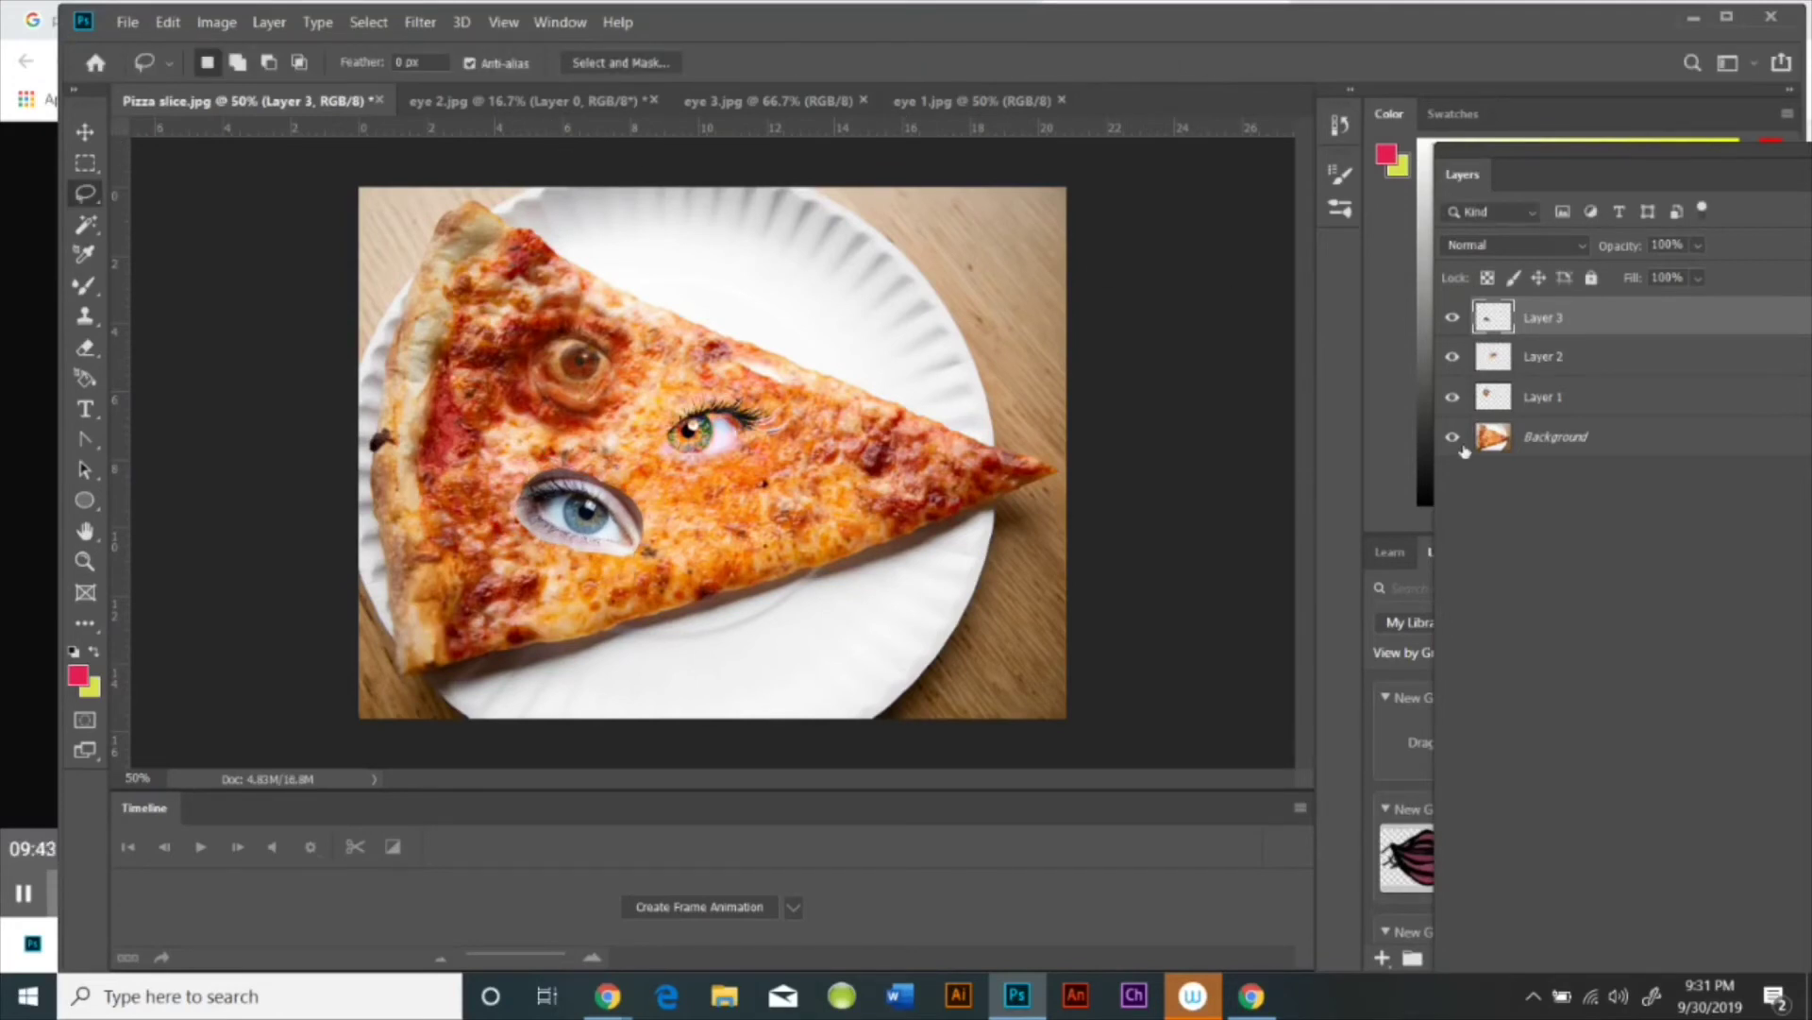
drag(1469, 403, 1454, 318)
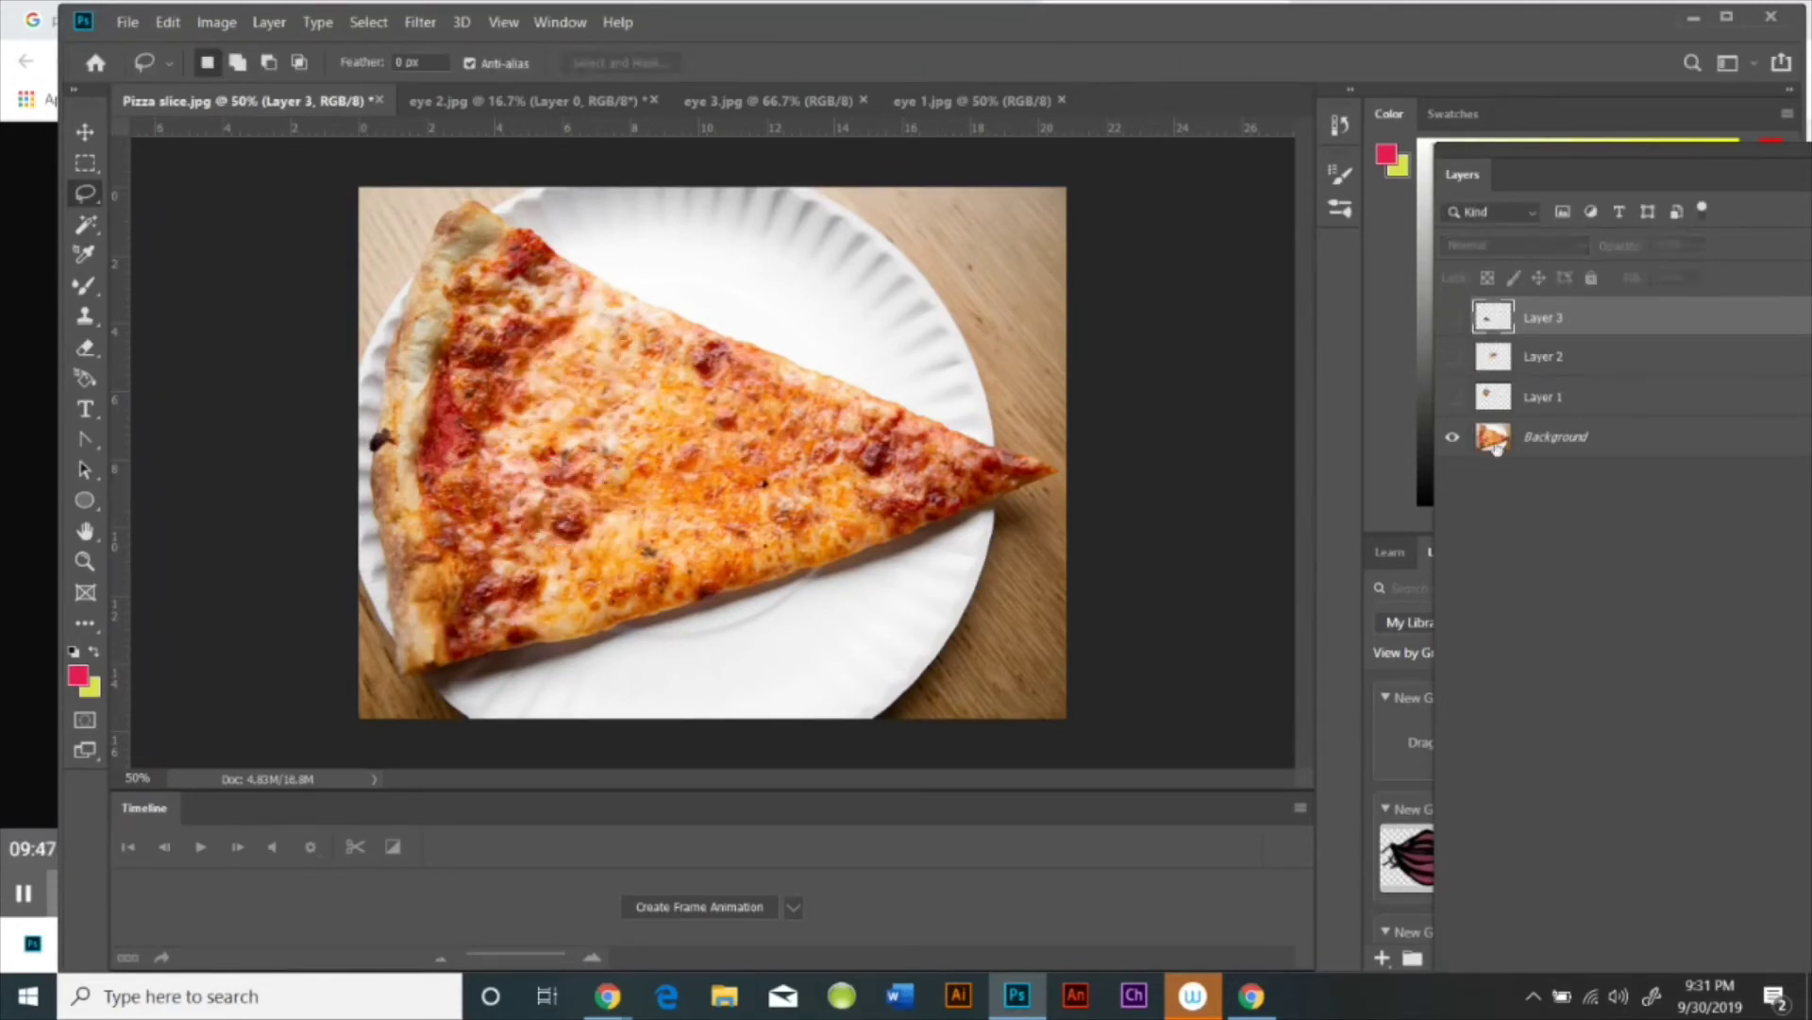
click(1556, 436)
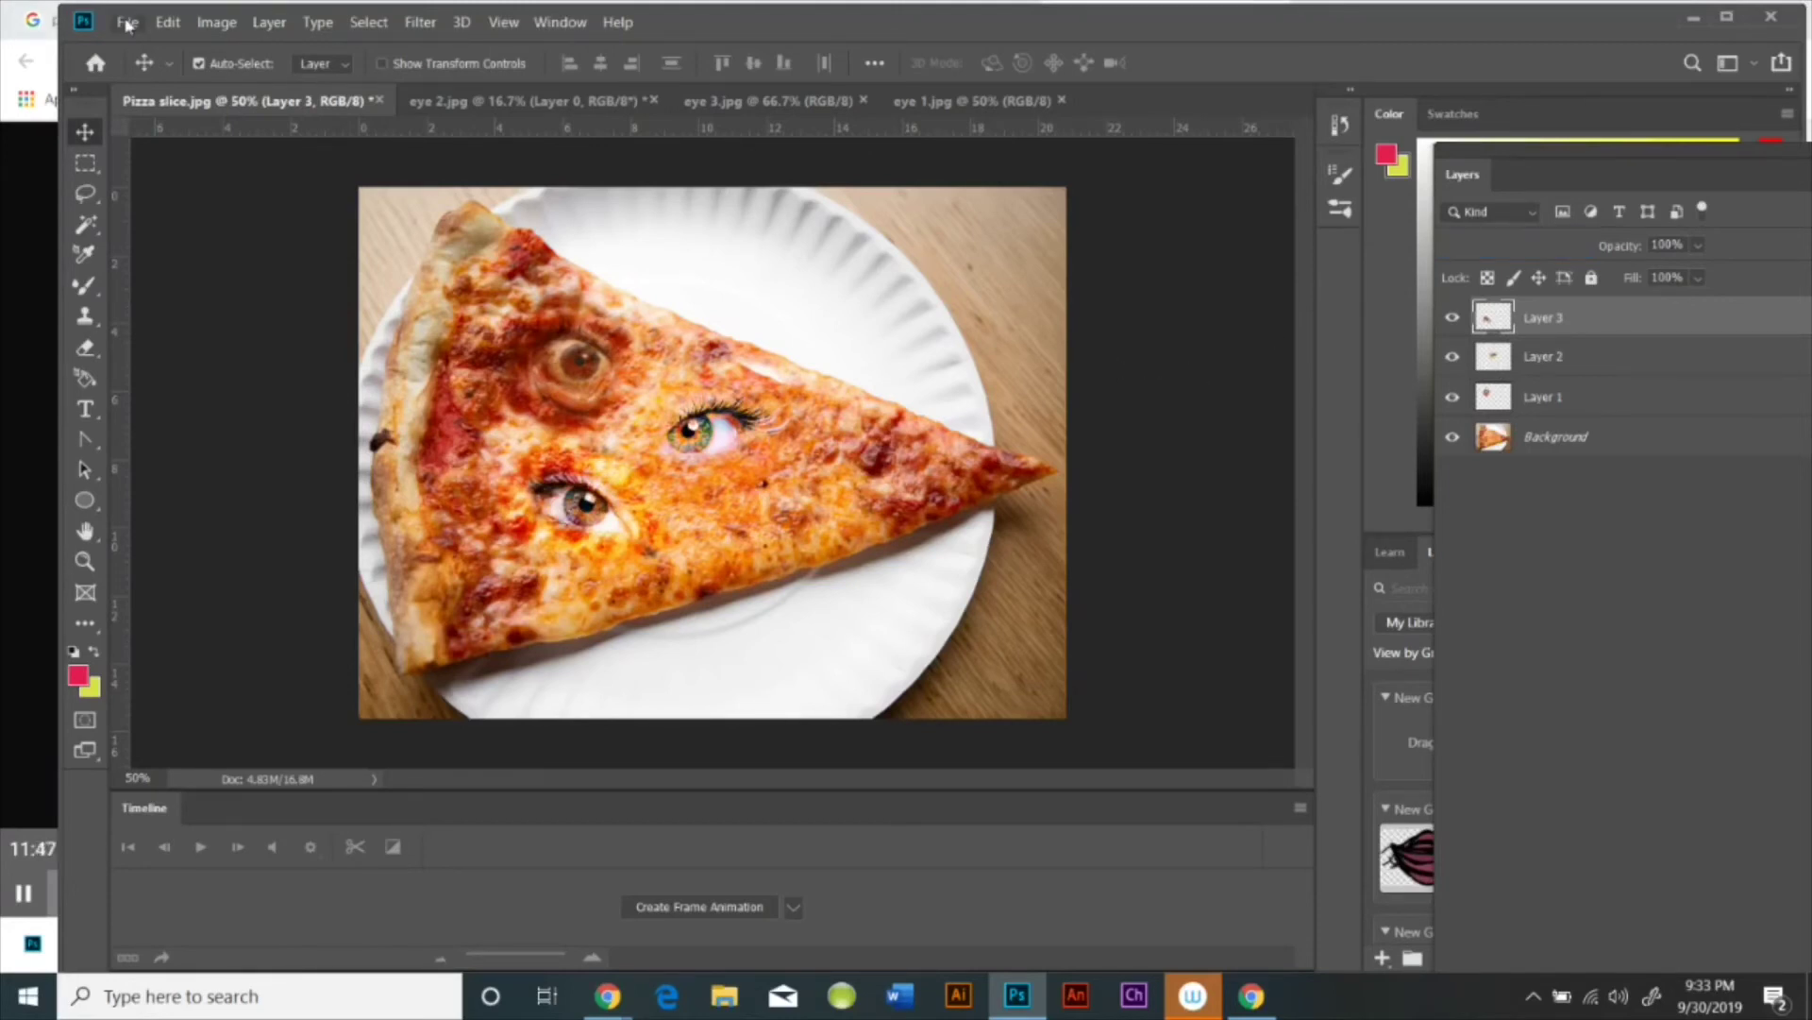
Step: Save the image as a JPEG named 'pizza with eyes' at maximum quality 12
click(126, 23)
click(182, 274)
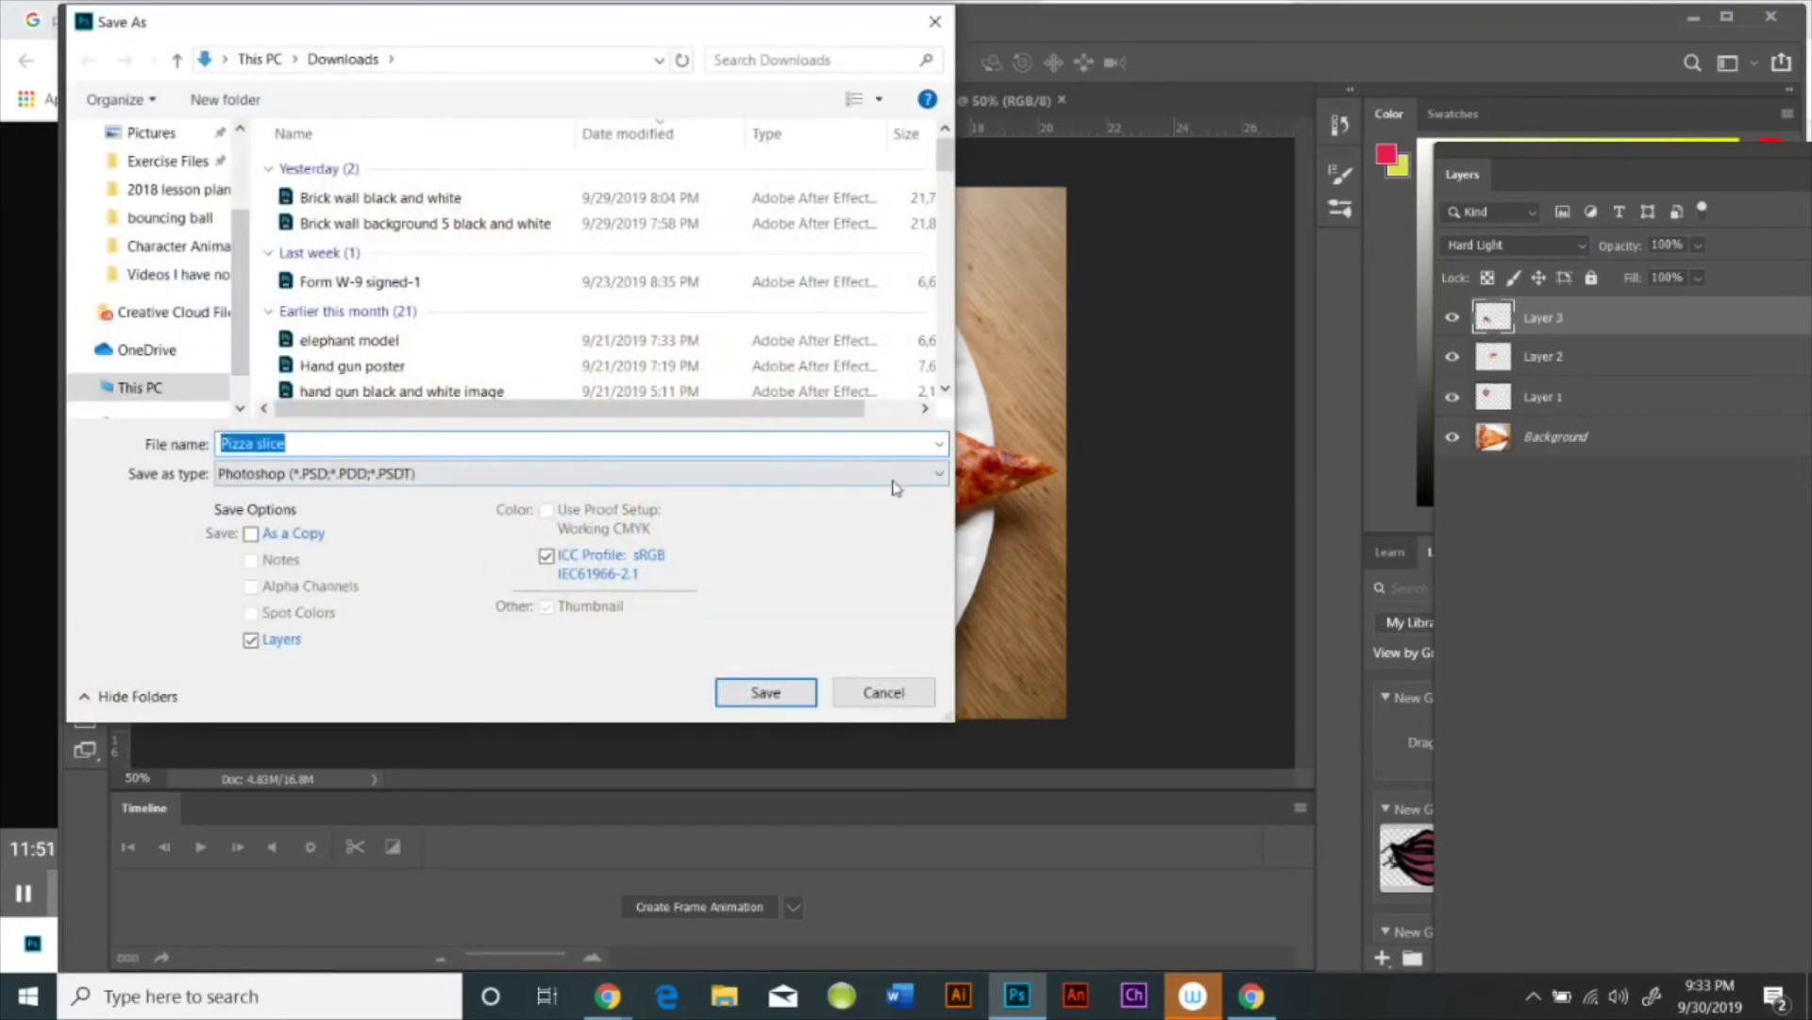
click(544, 473)
click(529, 666)
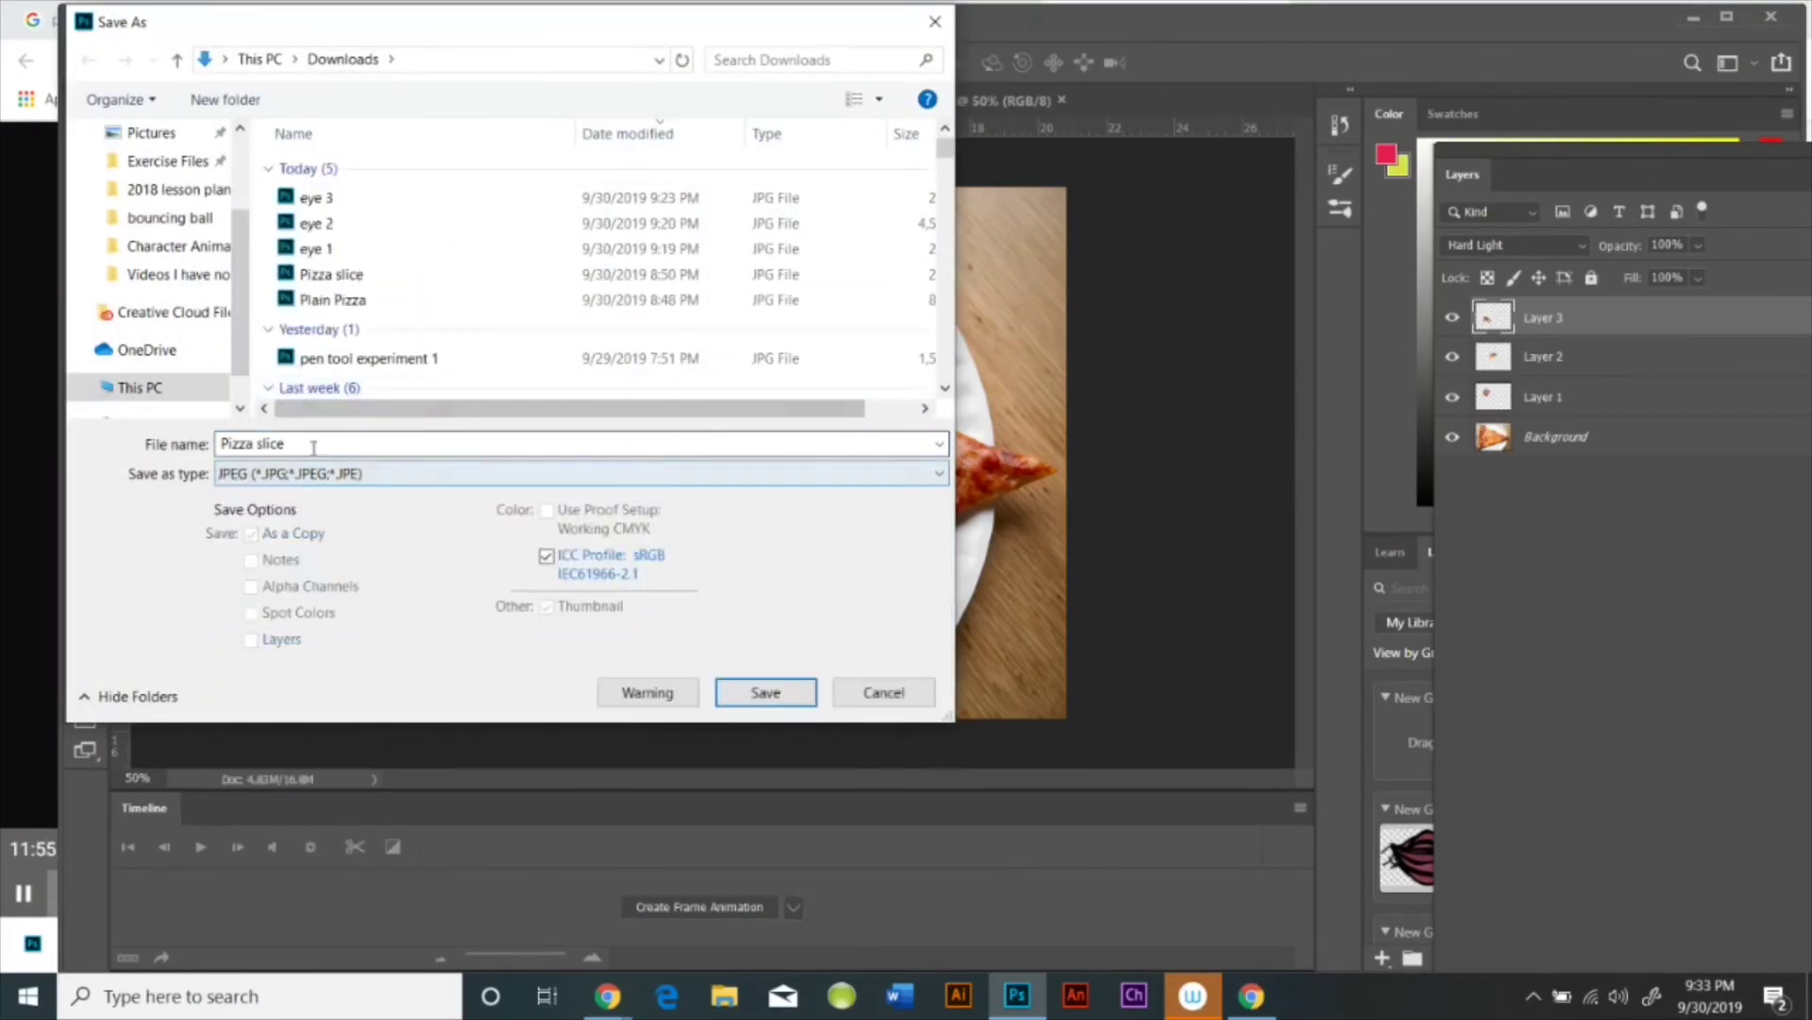
text(piz)
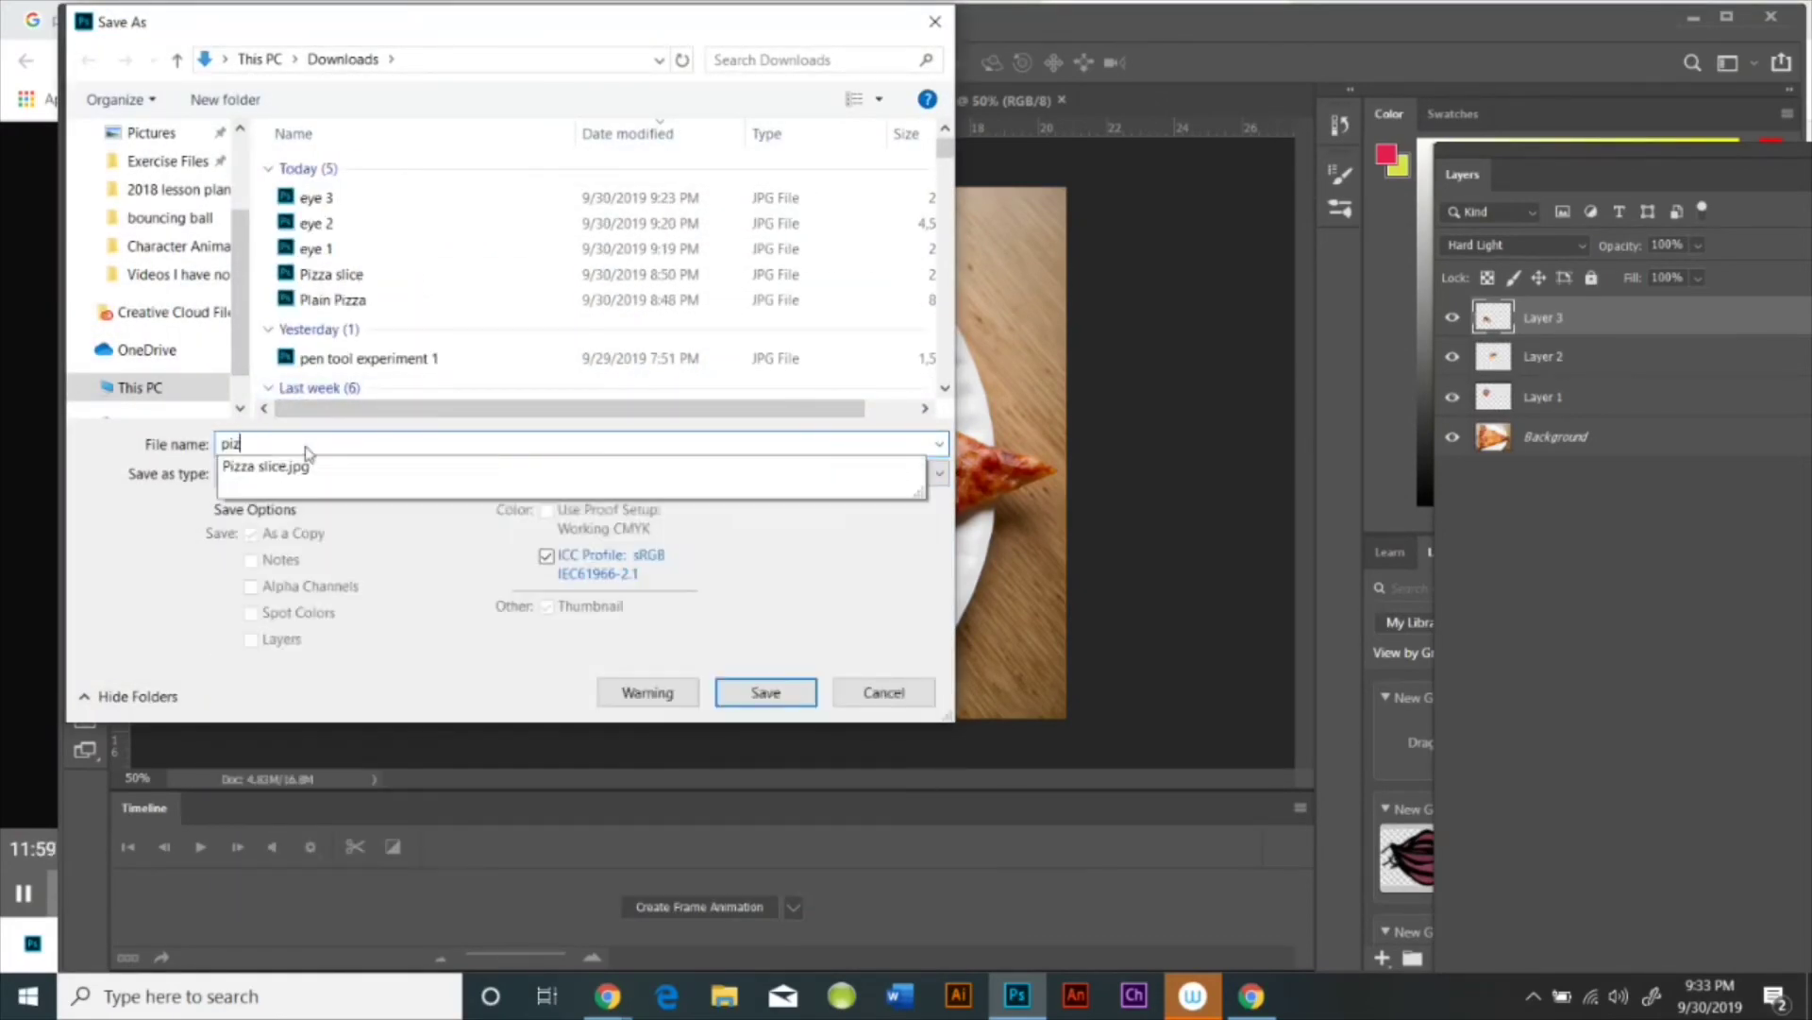
text(za with eyes)
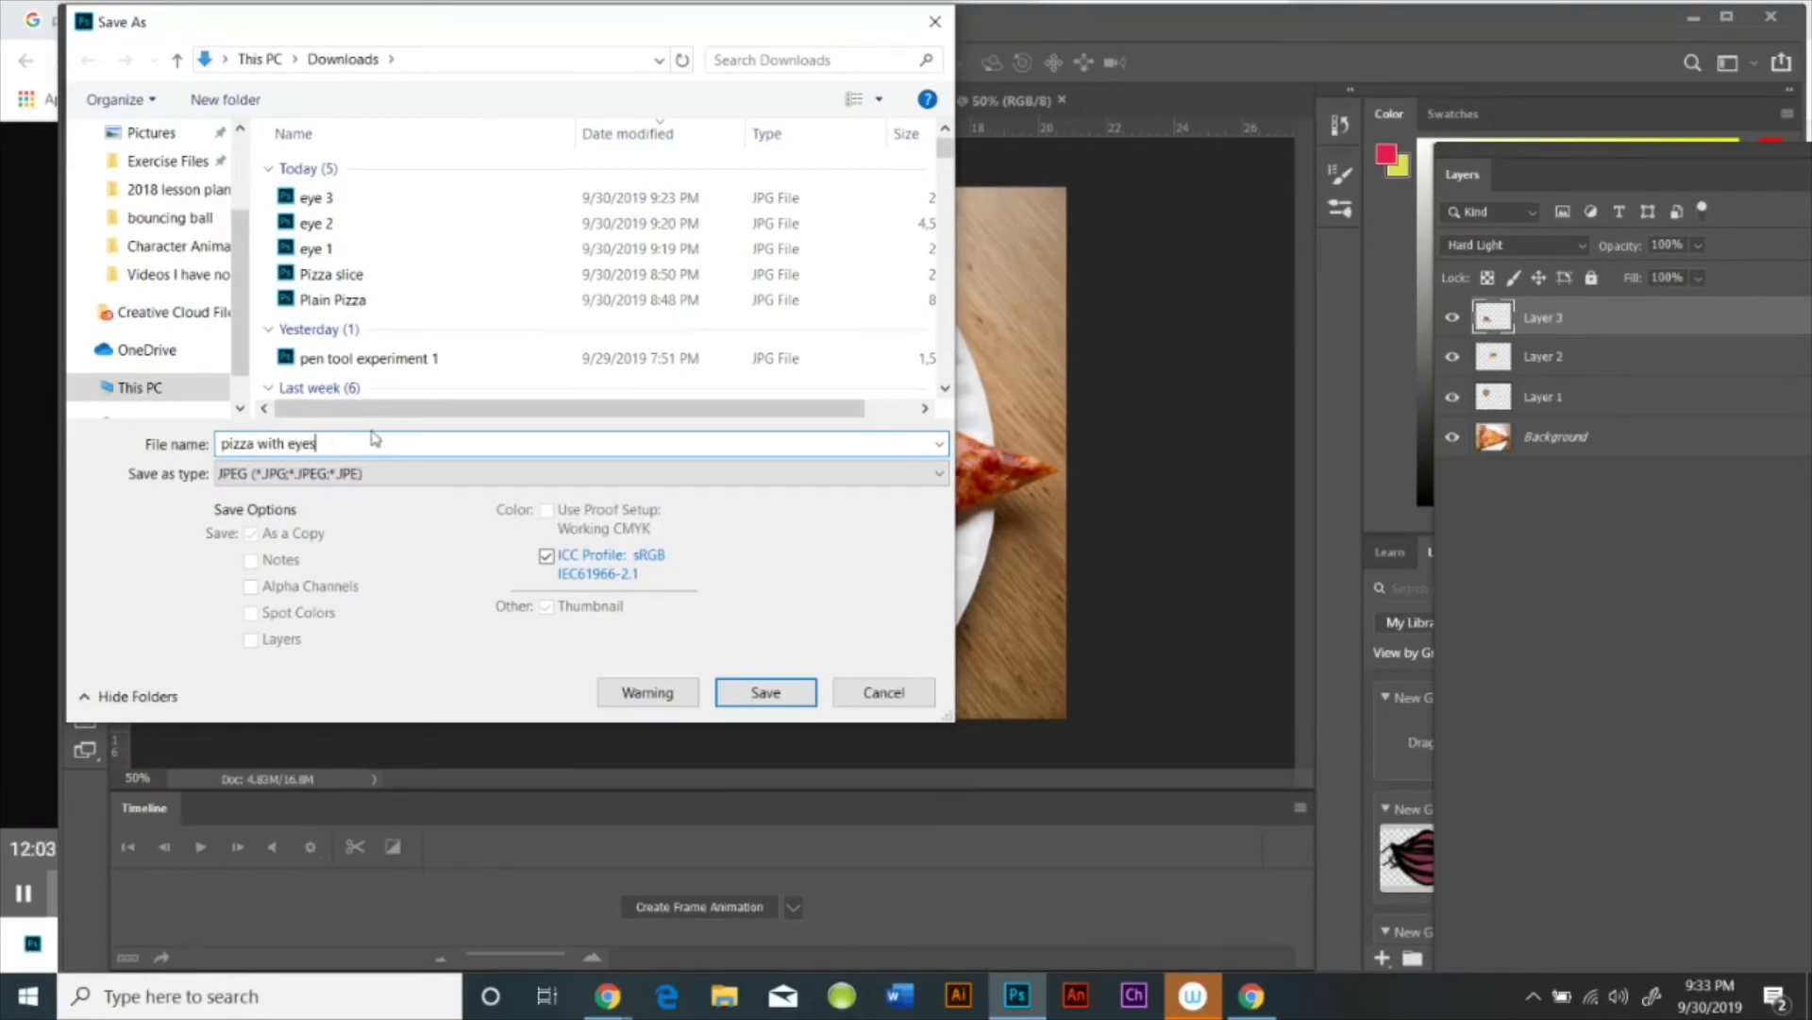
click(766, 693)
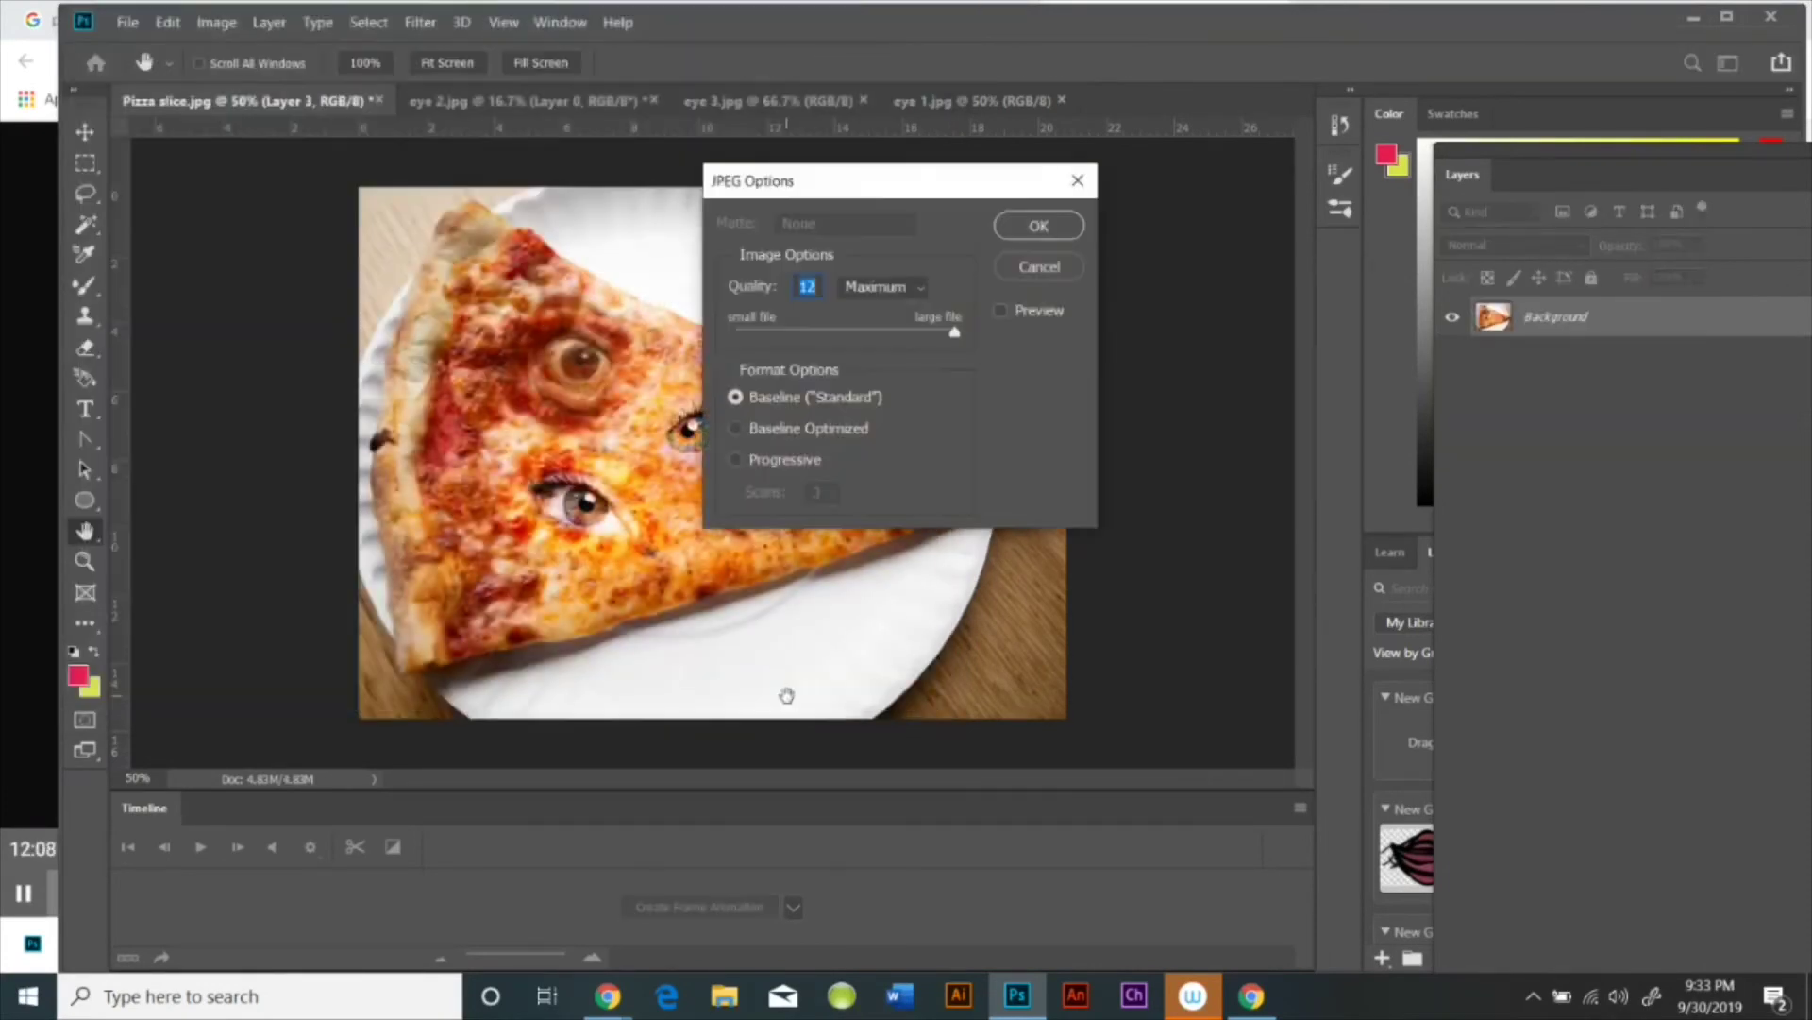
click(1036, 226)
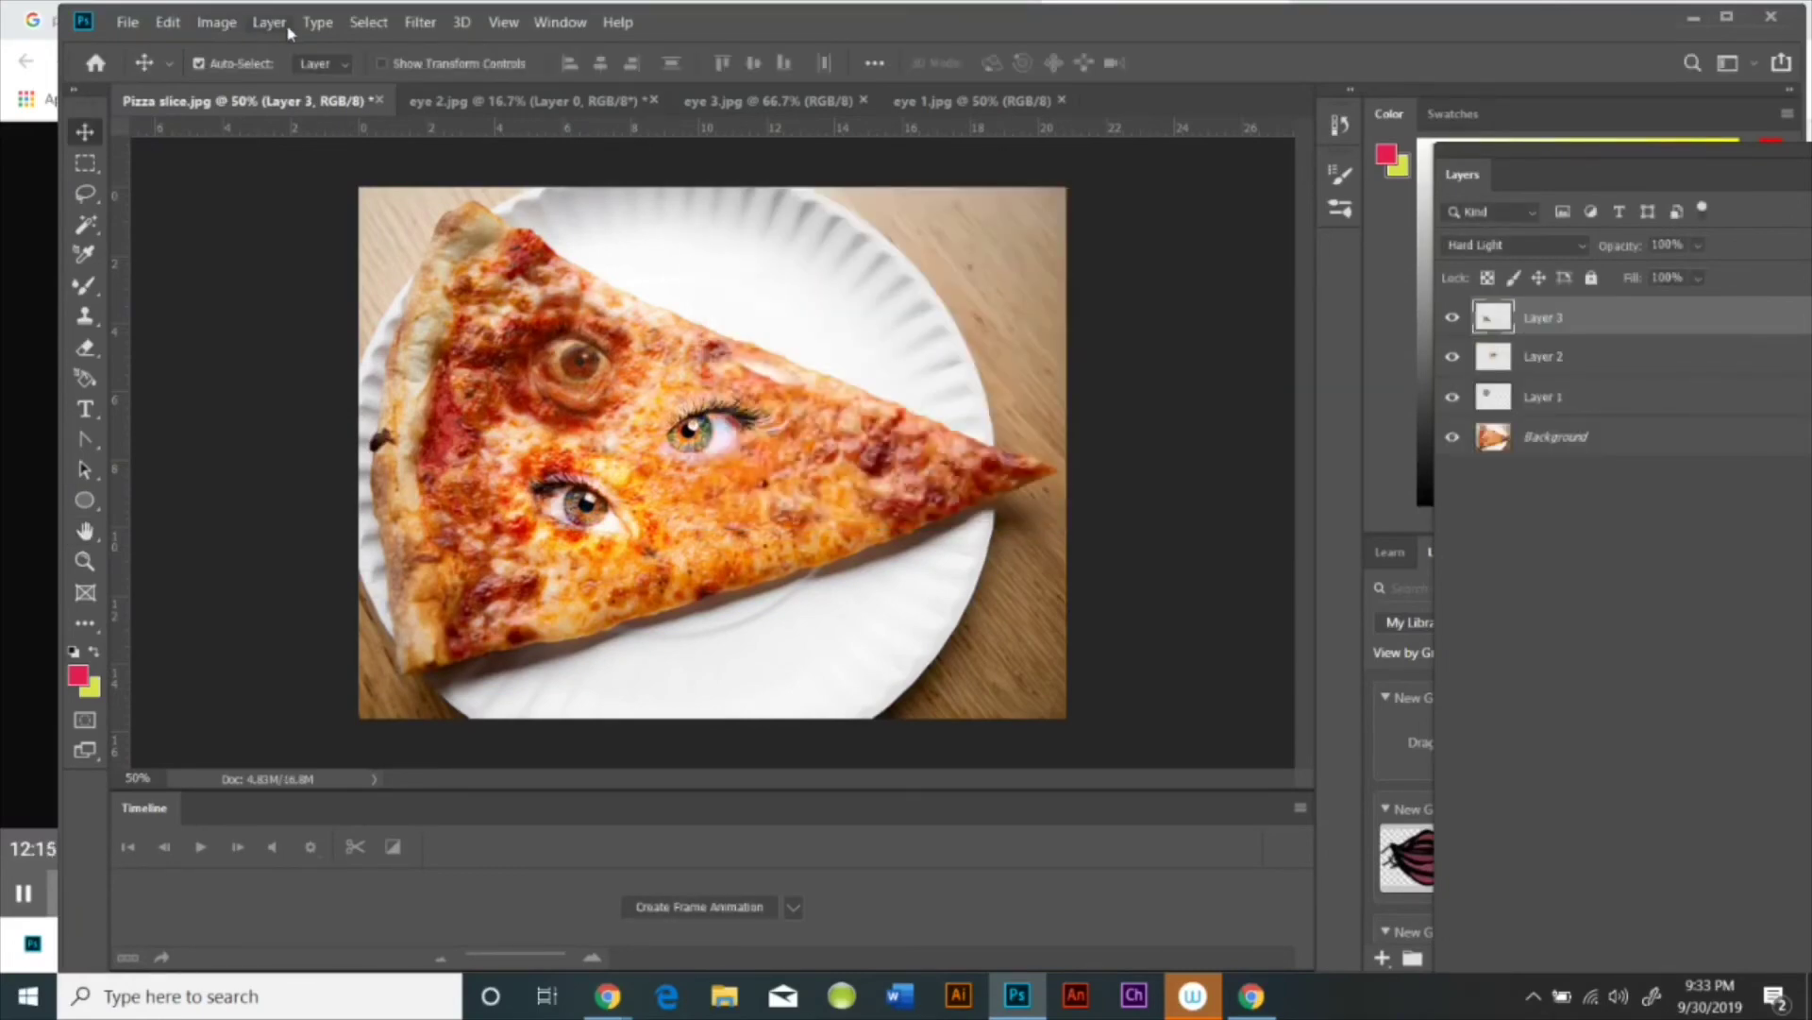